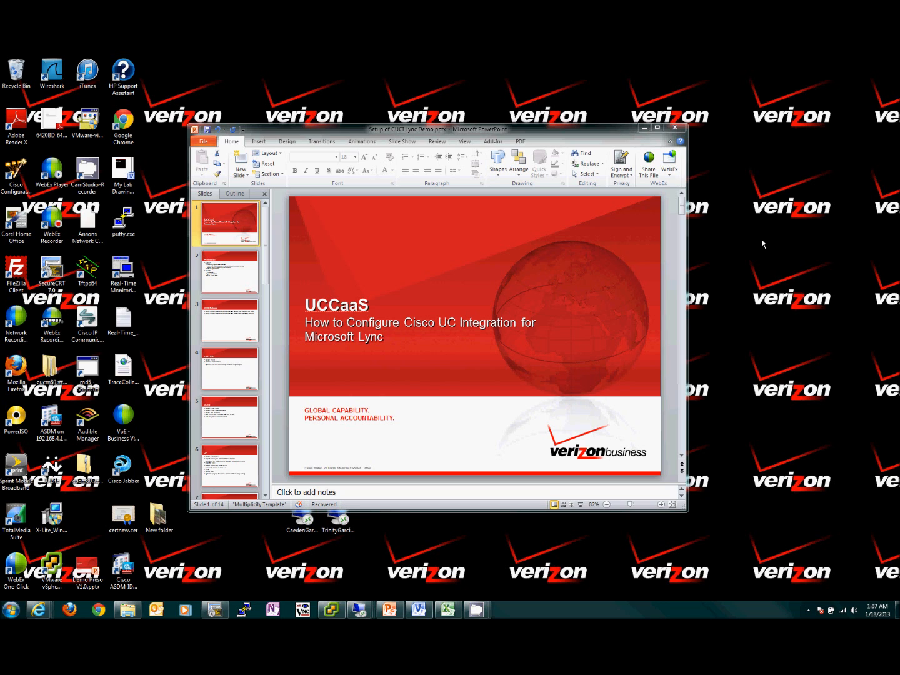
View the Environment and CCO Software slides of the presentation.
{"action": "left_click", "coordinate": [232, 275]}
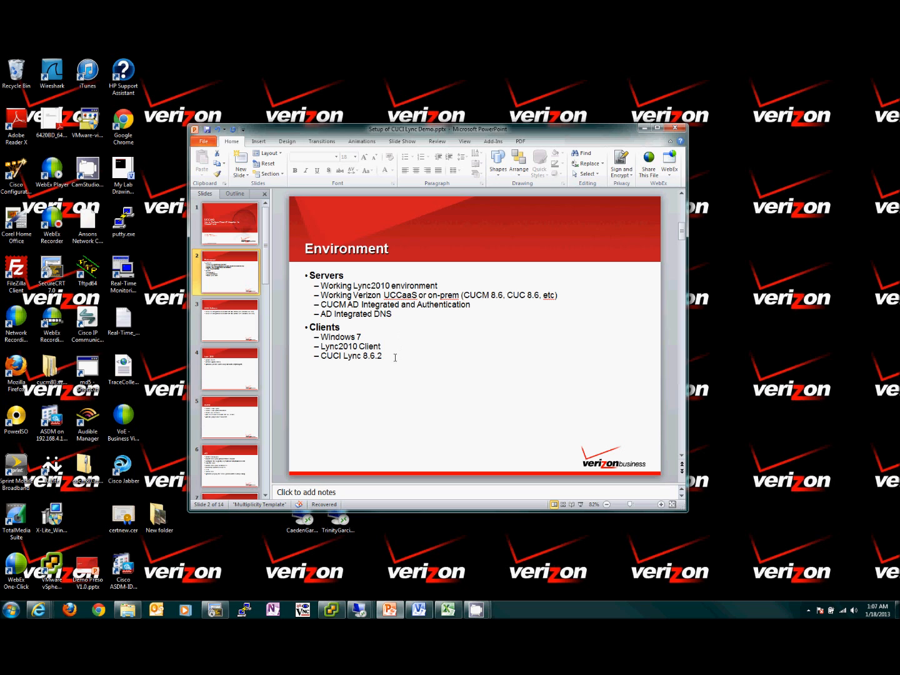
{"action": "scroll", "coordinate": [394, 357], "scroll_direction": "down", "scroll_amount": 1}
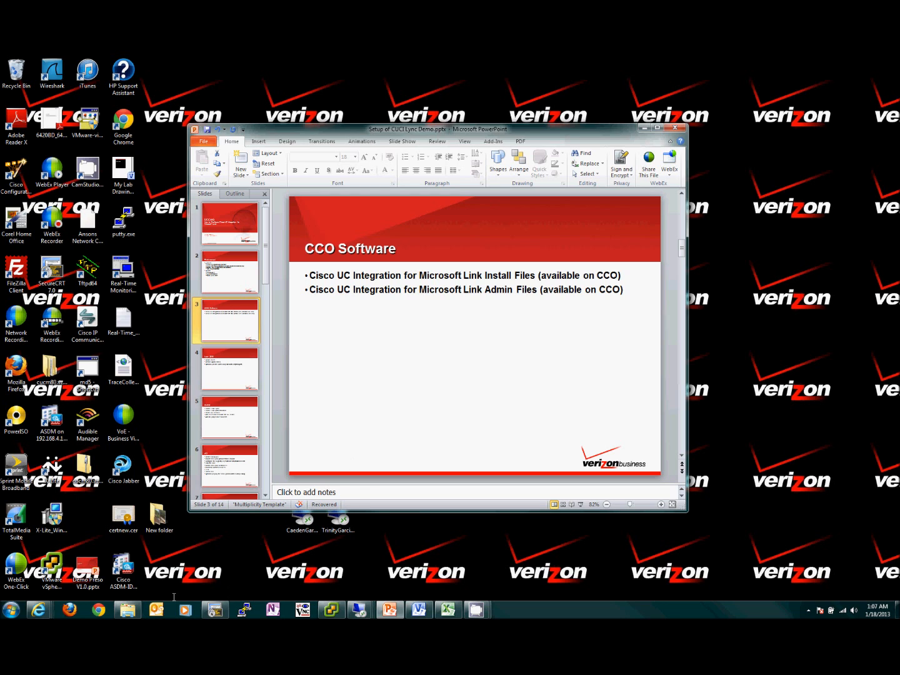
Switch to Internet Explorer and open cisco.com in a new tab.
{"action": "mouse_move", "coordinate": [39, 610]}
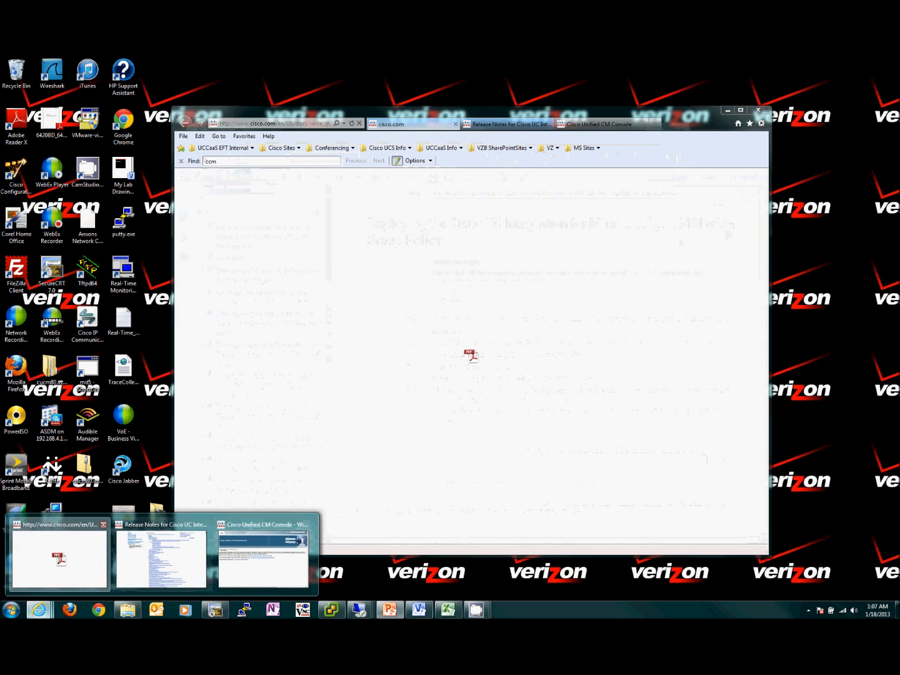
{"action": "left_click", "coordinate": [59, 555]}
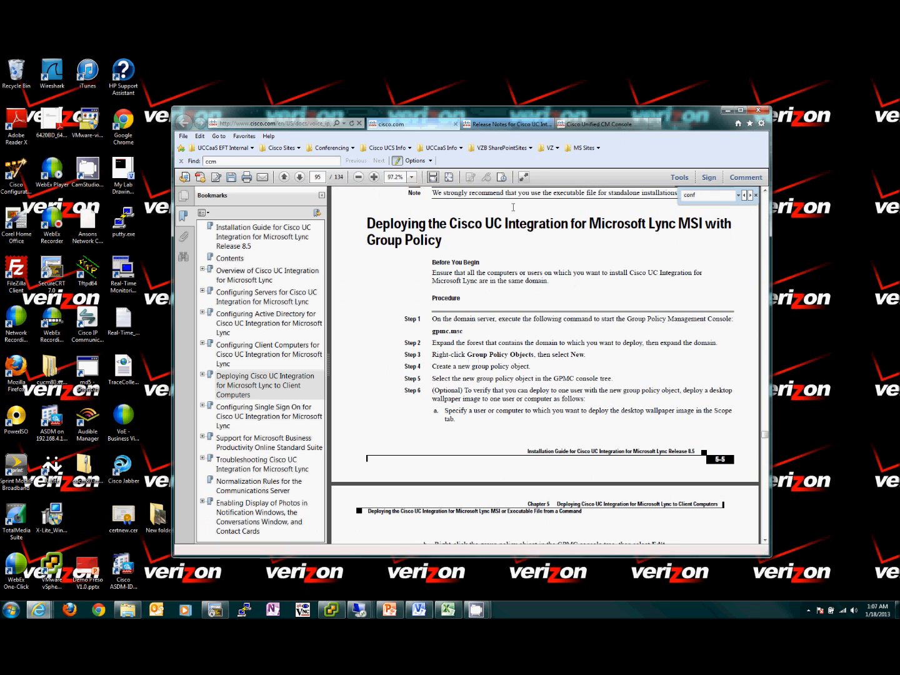
{"action": "left_click", "coordinate": [650, 124]}
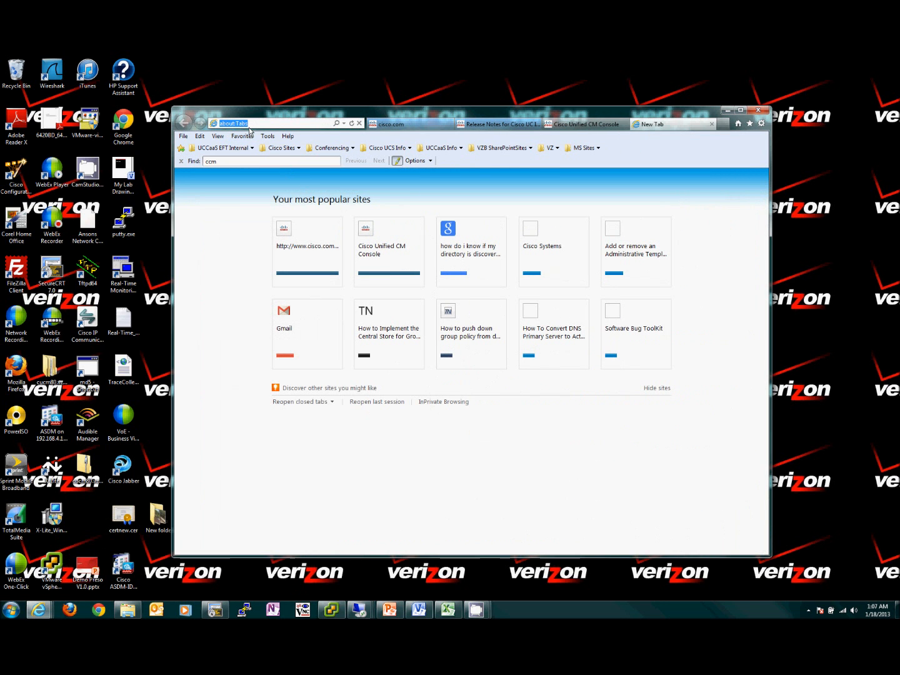
{"action": "type", "text": "cisco.com"}
{"action": "key", "text": "Return"}
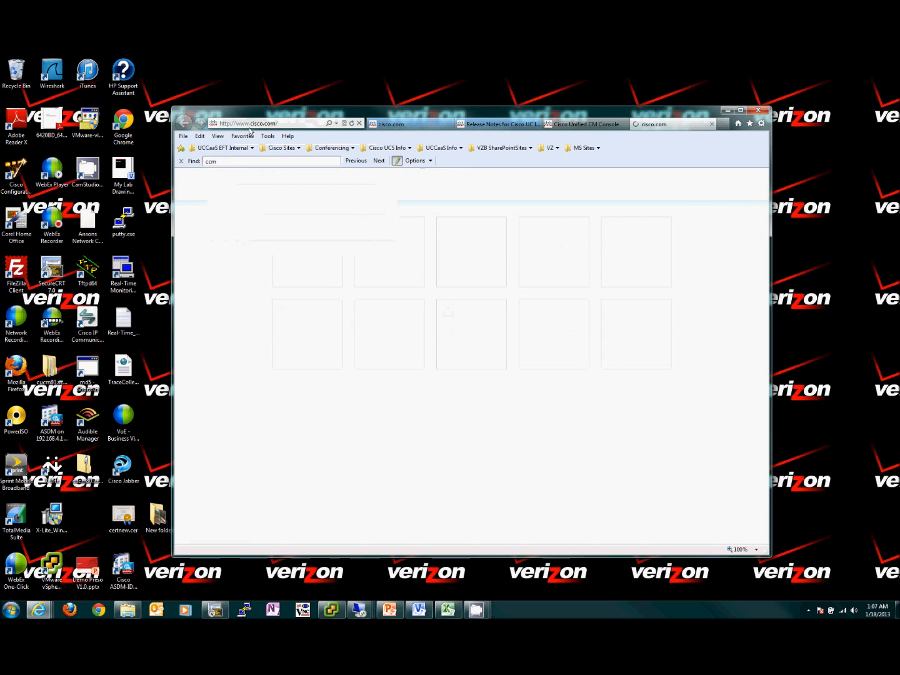
Log in to the Cisco site with the account user name and password.
{"action": "left_click", "coordinate": [386, 188]}
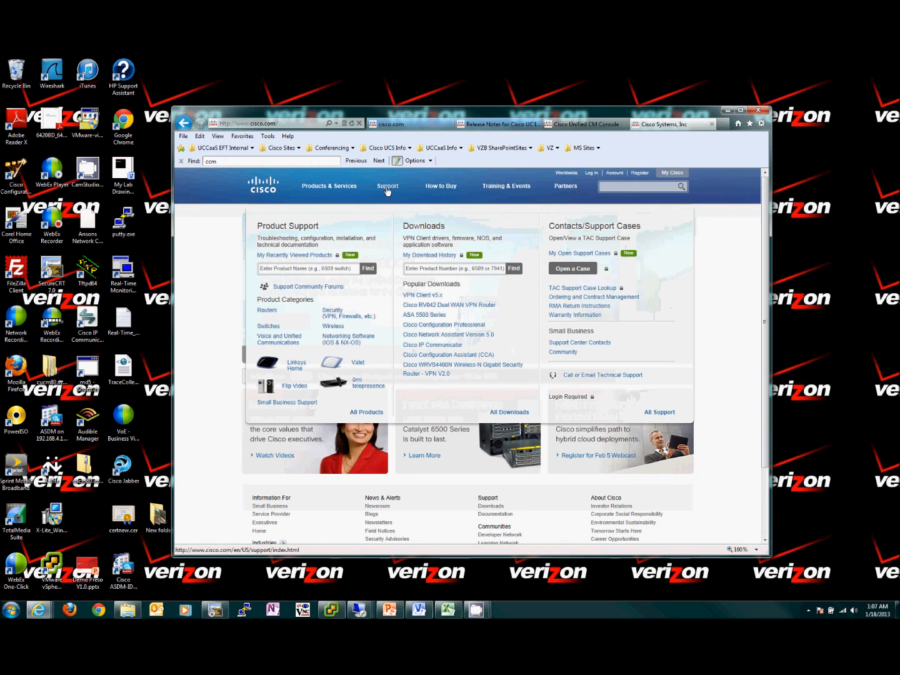
{"action": "left_click", "coordinate": [592, 172]}
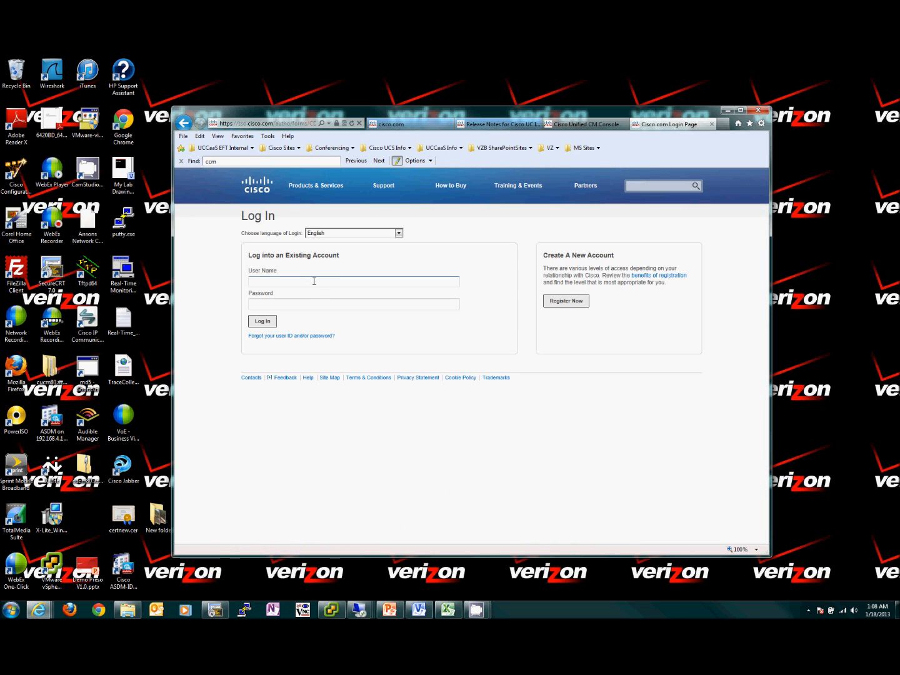
{"action": "type", "text": "a"}
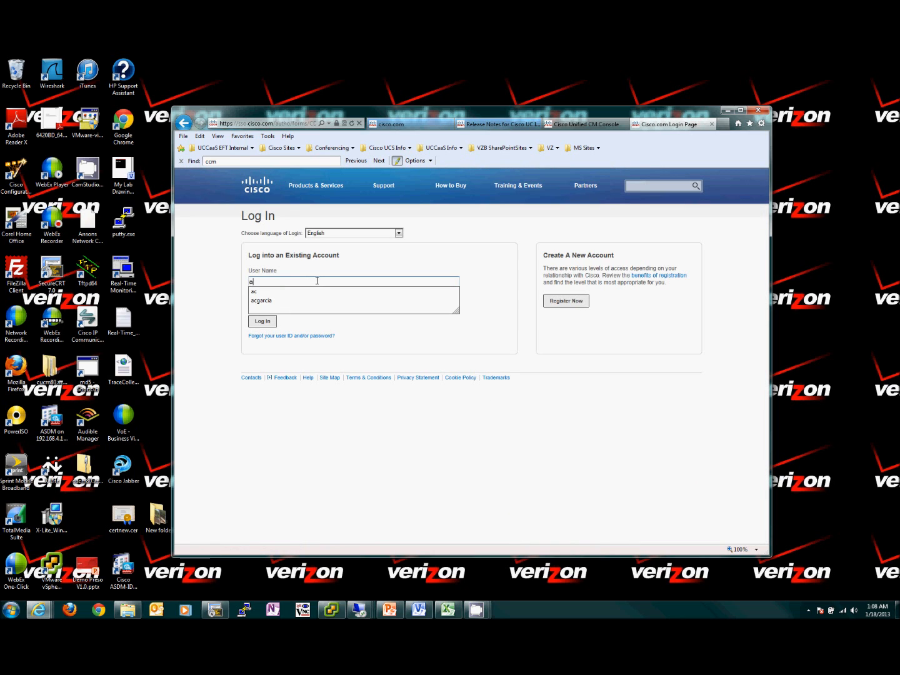
{"action": "left_click", "coordinate": [287, 306]}
{"action": "left_click", "coordinate": [262, 321]}
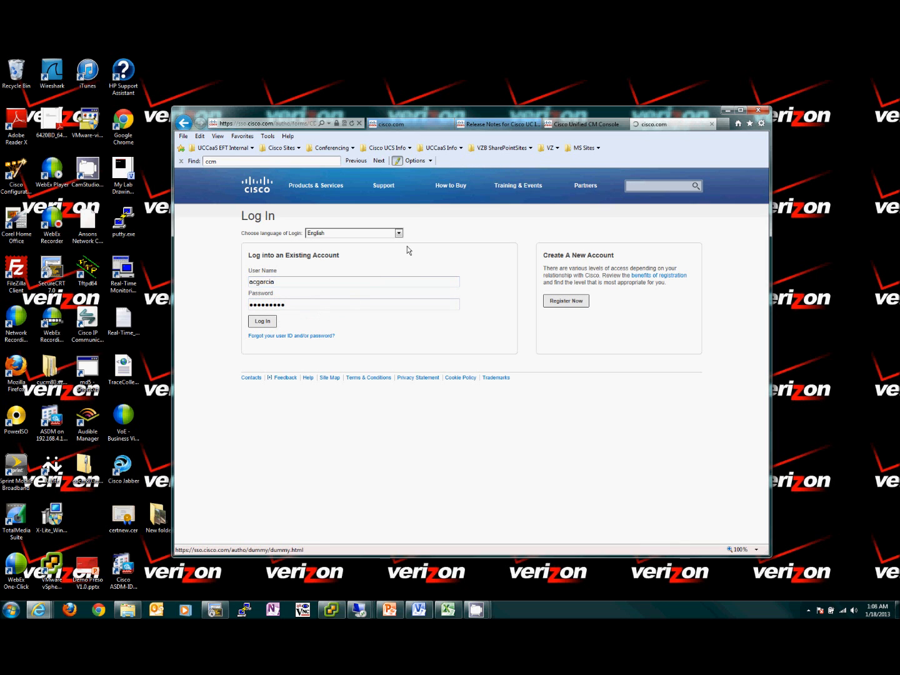
Search the Cisco support downloads for "lync".
{"action": "mouse_move", "coordinate": [393, 189]}
{"action": "left_click", "coordinate": [425, 267]}
{"action": "type", "text": "lyn"}
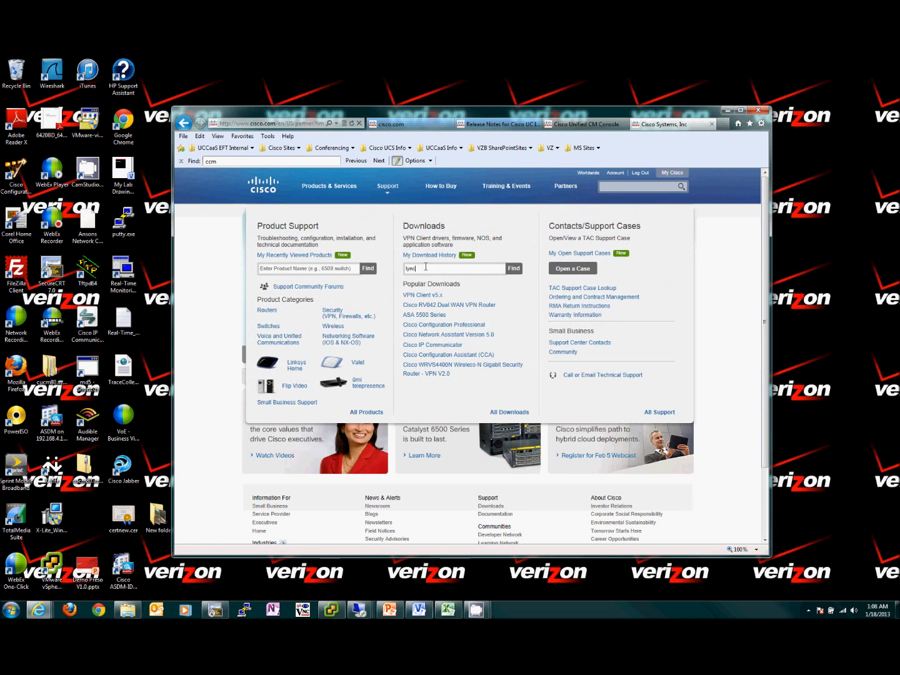
{"action": "type", "text": "c"}
{"action": "left_click", "coordinate": [513, 268]}
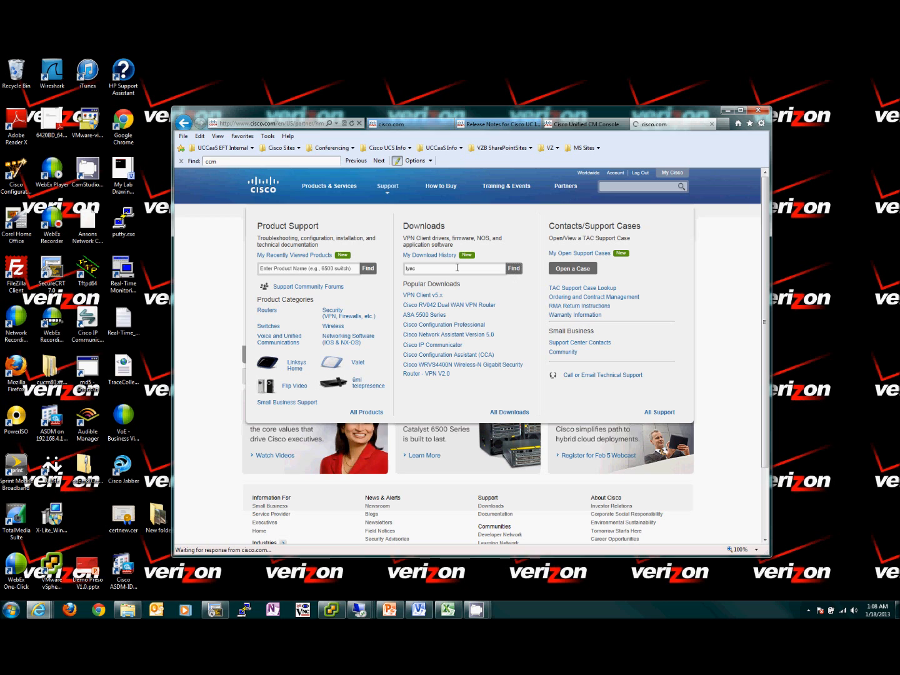
{"action": "left_click_drag", "start_coordinate": [457, 270], "coordinate": [386, 270]}
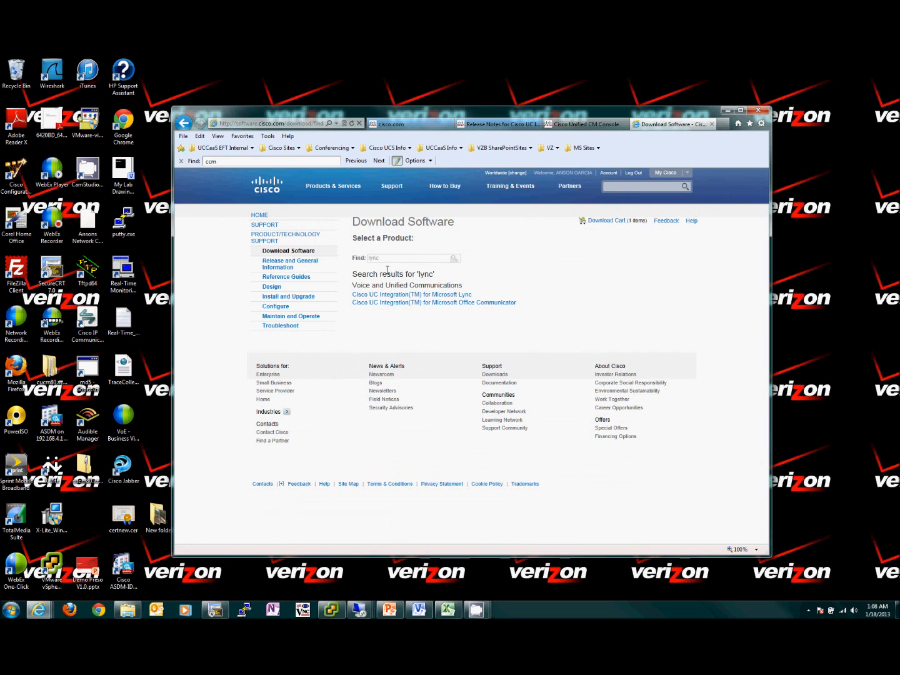
Open the Cisco UC Integration(TM) for Microsoft Lync downloads and view the file details of CUCI-Lync Install Files.
{"action": "left_click", "coordinate": [431, 296]}
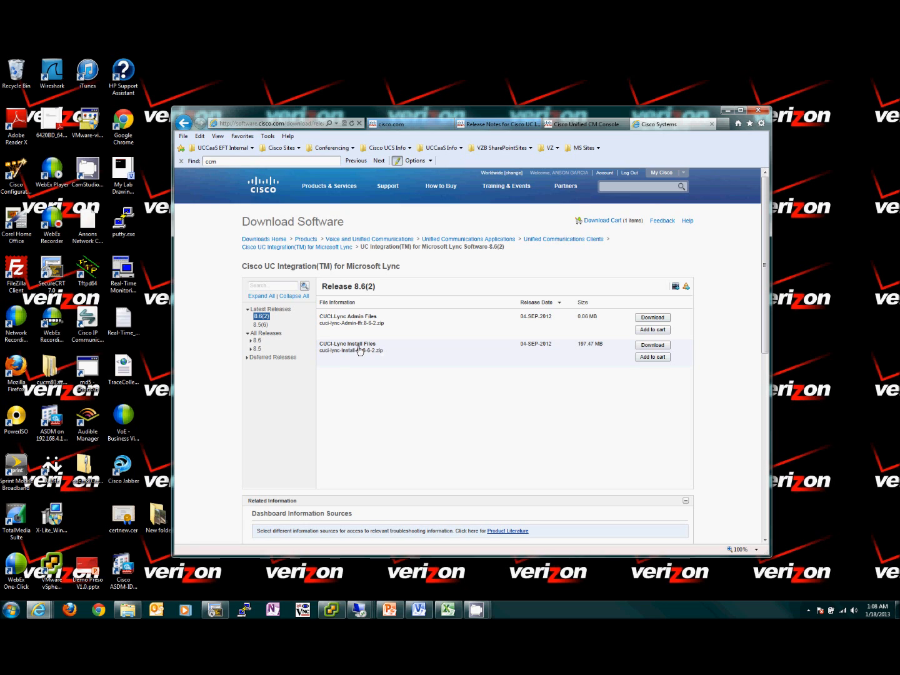
{"action": "mouse_move", "coordinate": [380, 351]}
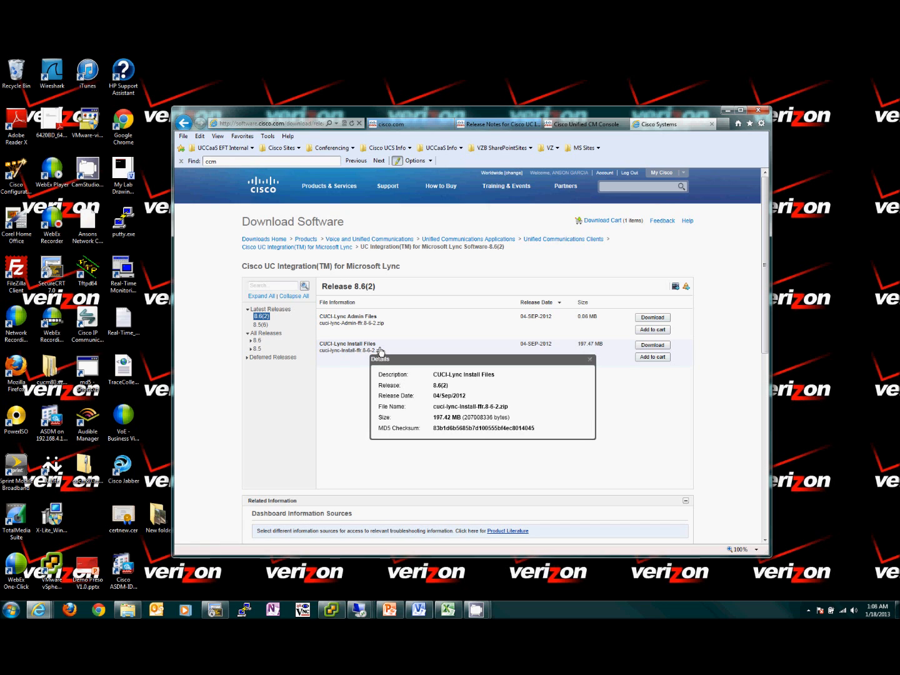
Return to the PowerPoint presentation and display the Lync 2010 slide.
{"action": "left_click", "coordinate": [728, 113]}
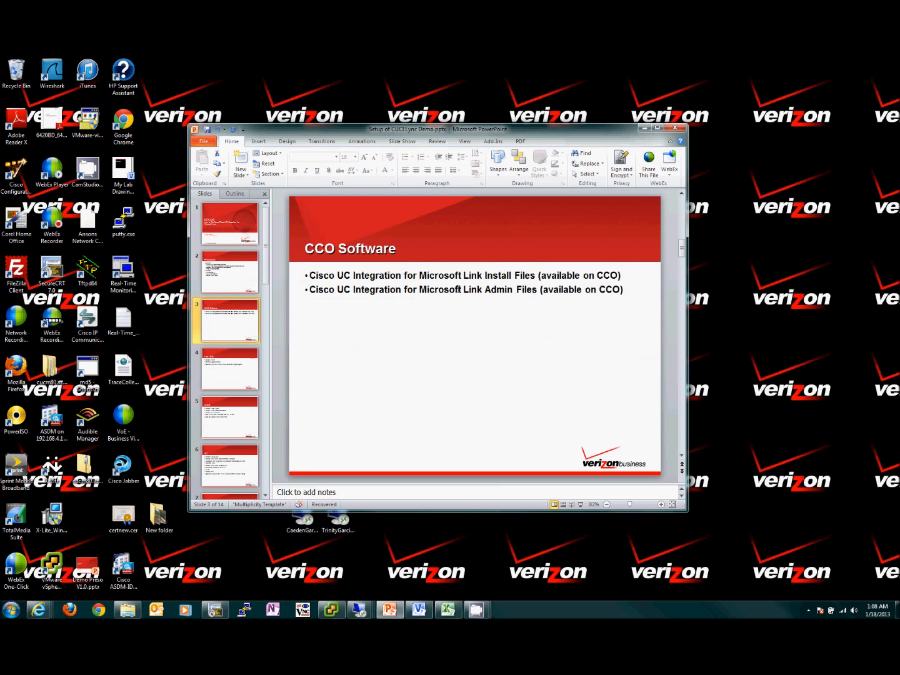
{"action": "left_click", "coordinate": [248, 373]}
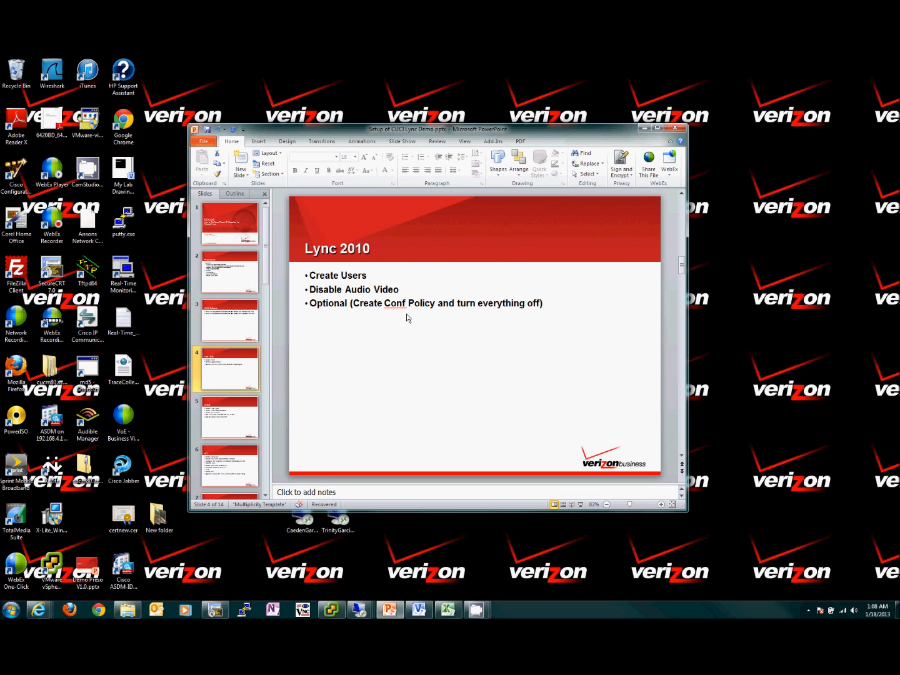
Switch to vSphere Client, open the Lync2010_FE console, and list all enabled users in Lync Server Control Panel.
{"action": "left_click", "coordinate": [327, 611]}
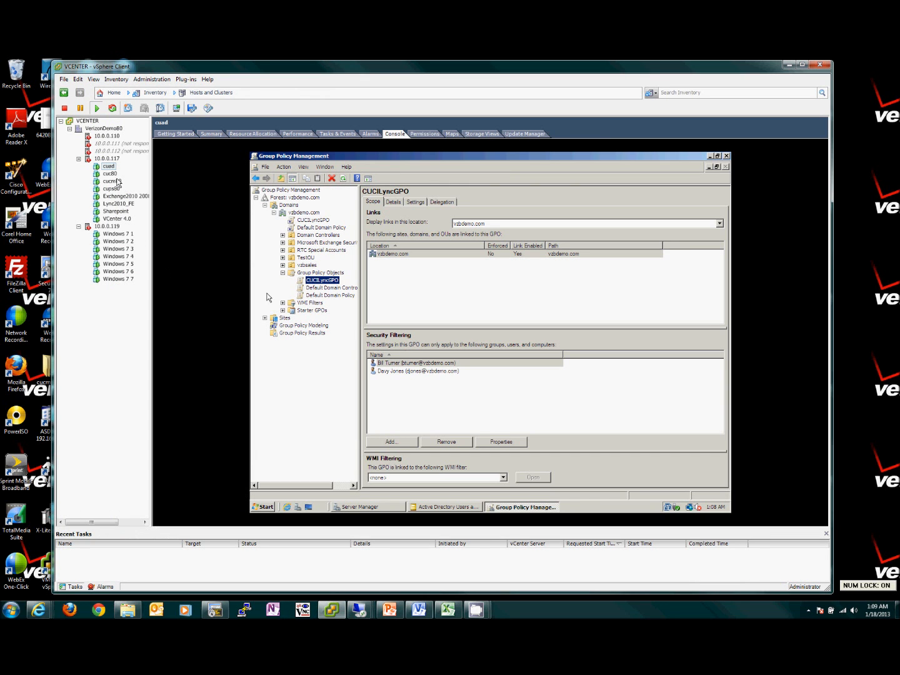
{"action": "left_click", "coordinate": [119, 204]}
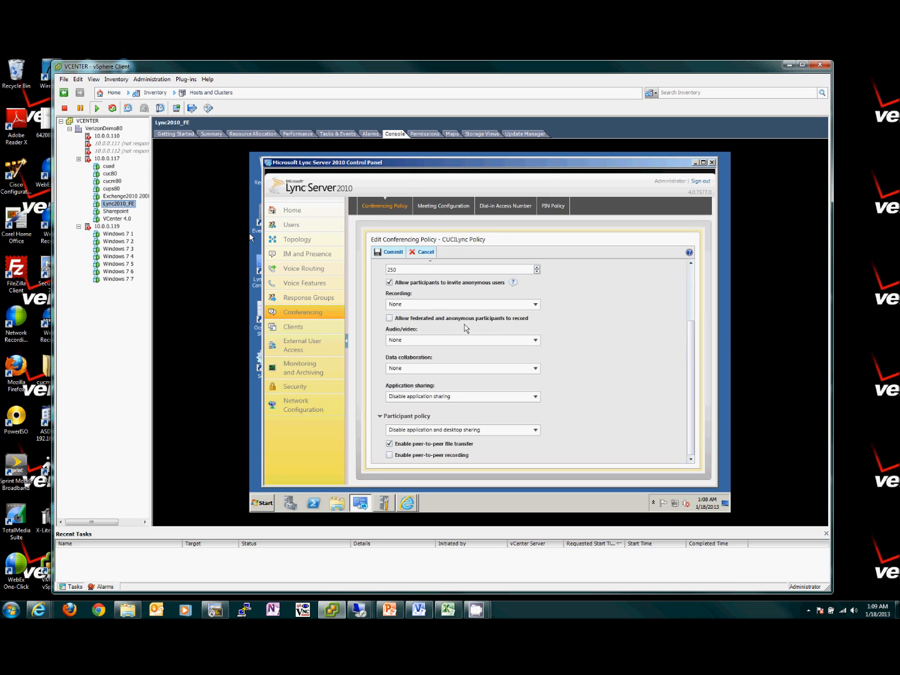
{"action": "left_click", "coordinate": [291, 228]}
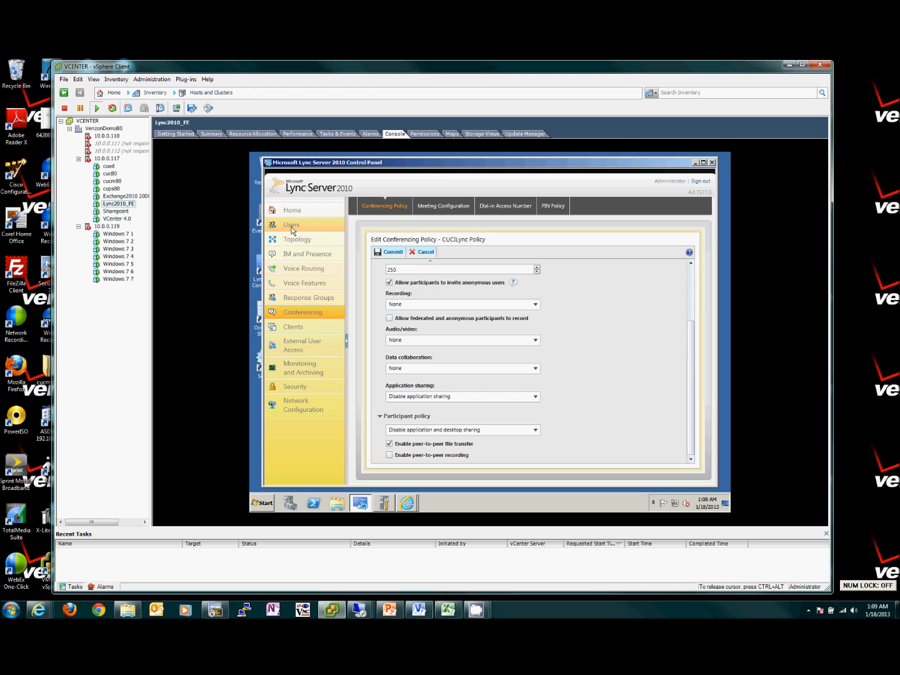
{"action": "left_click", "coordinate": [291, 226]}
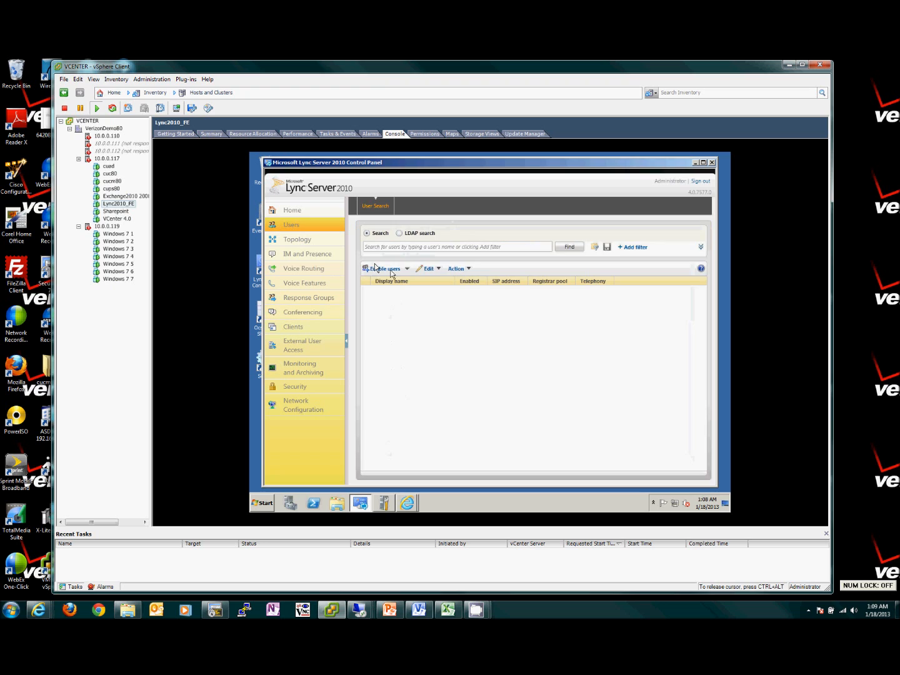
{"action": "left_click", "coordinate": [568, 247]}
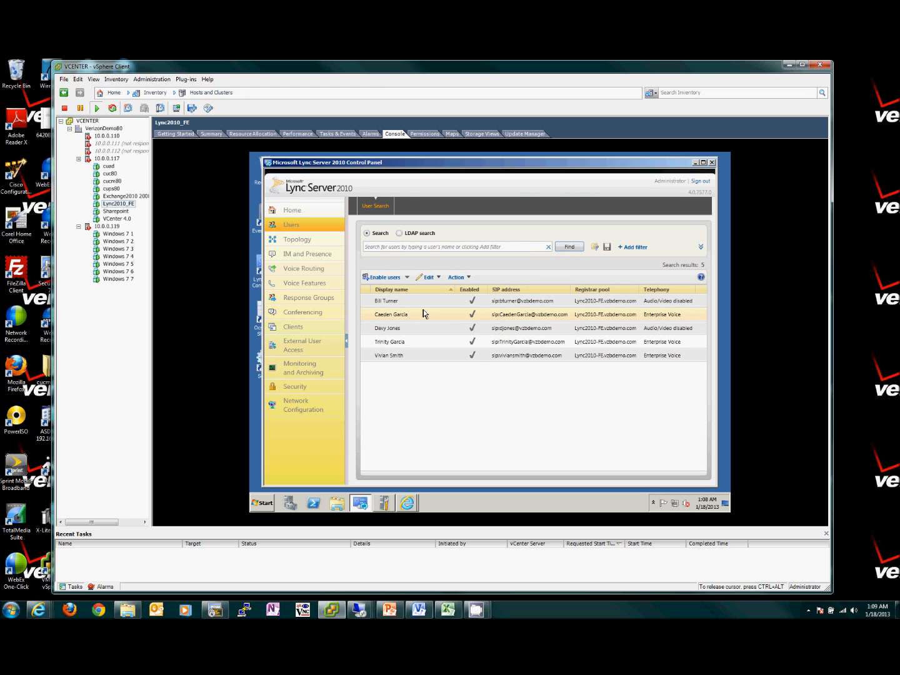
Open the first listed Lync user's settings and review the available Telephony options without changing the selection.
{"action": "left_click", "coordinate": [430, 302]}
{"action": "double_click", "coordinate": [430, 301]}
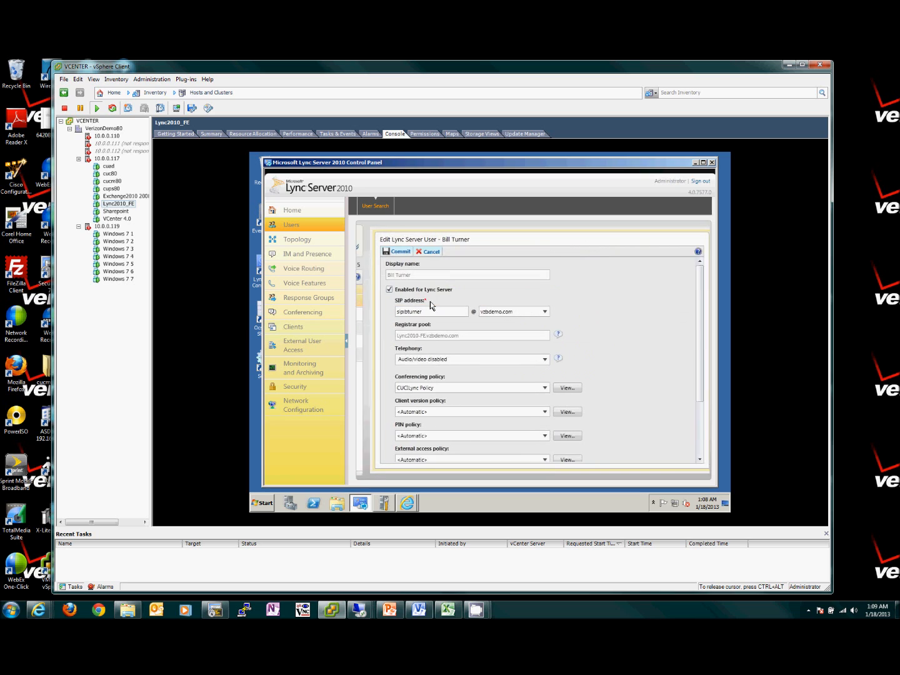
{"action": "left_click", "coordinate": [451, 360]}
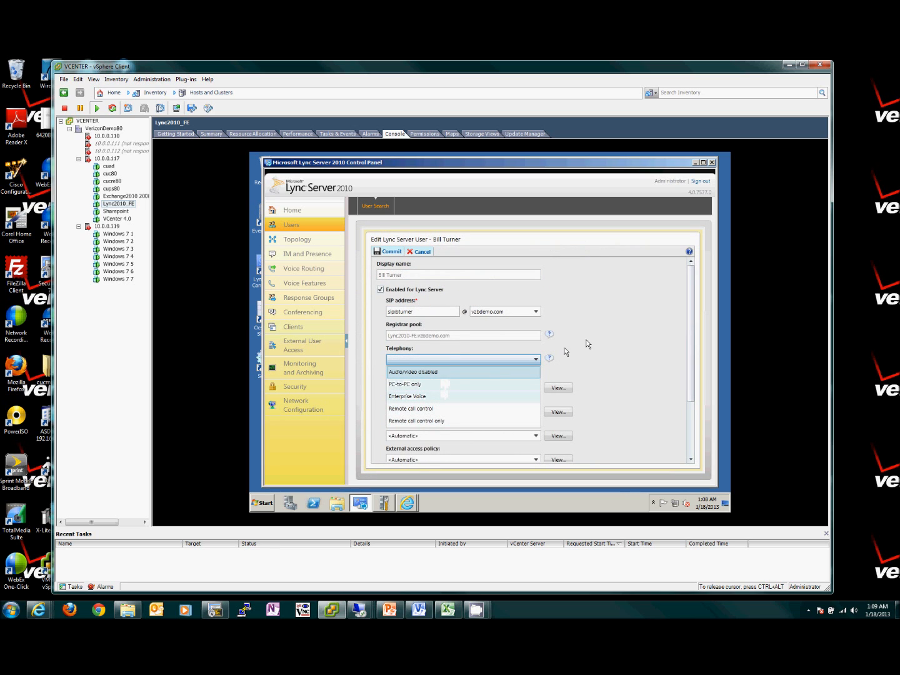
{"action": "left_click", "coordinate": [603, 329]}
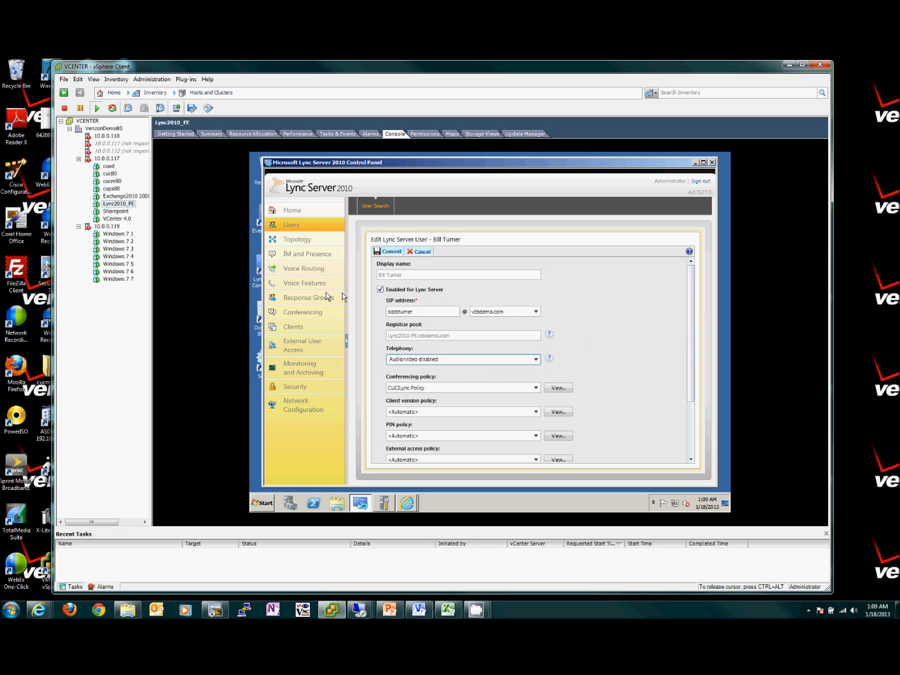
Open the CUCILync Policy conferencing policy and review its organizer and participant settings.
{"action": "left_click", "coordinate": [306, 314]}
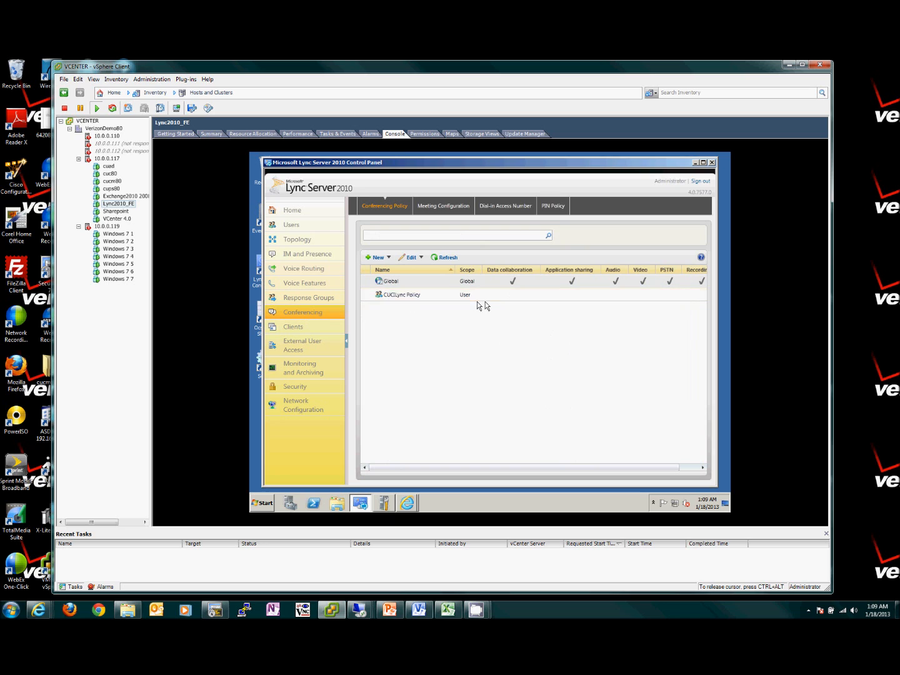
{"action": "double_click", "coordinate": [427, 297]}
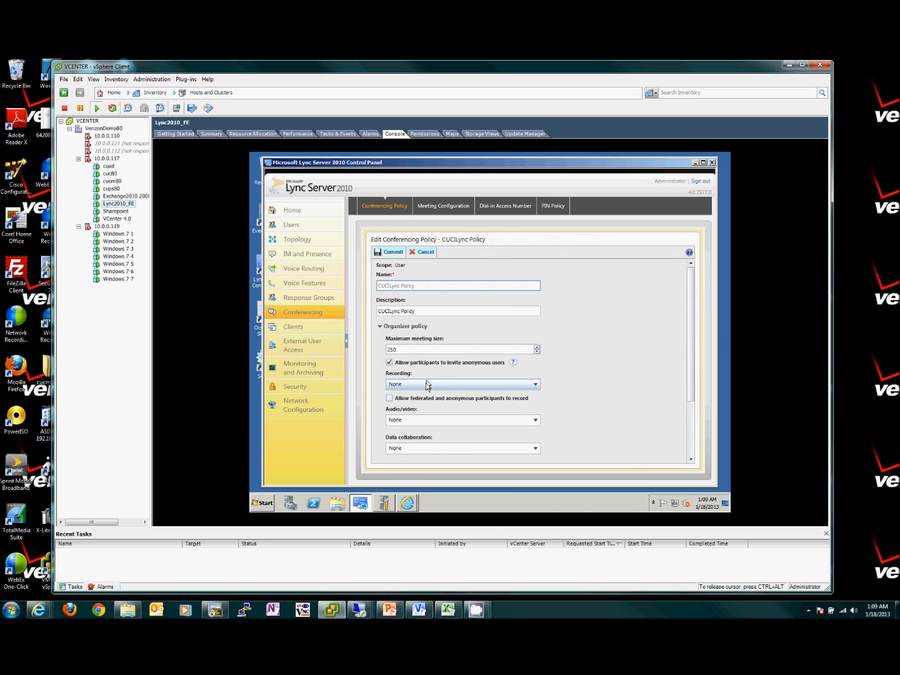
{"action": "left_click_drag", "start_coordinate": [686, 361], "coordinate": [678, 417]}
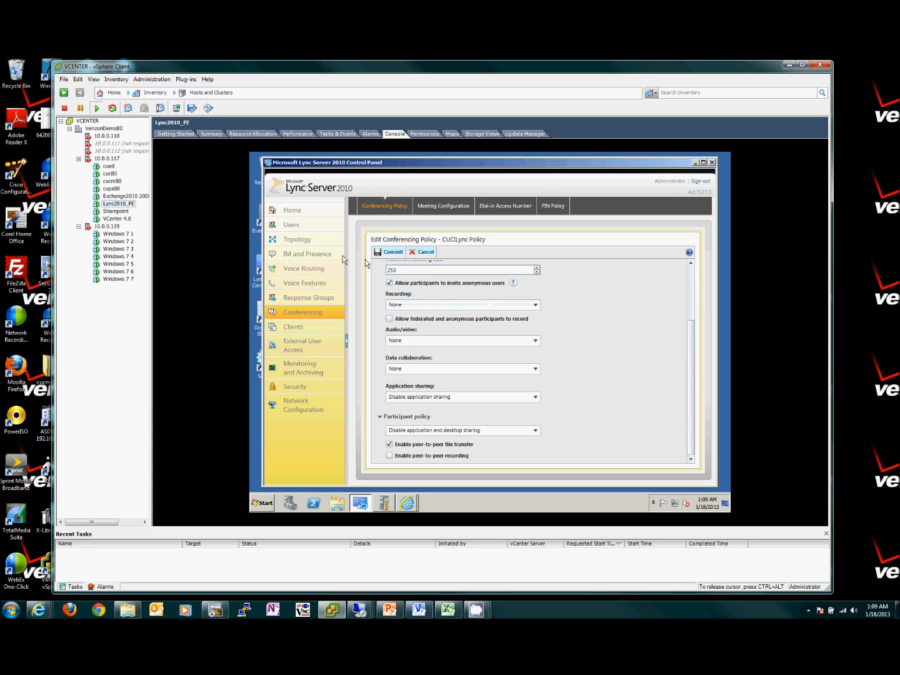
List the Lync users again and reopen the first user's settings to check the assigned conferencing policy.
{"action": "left_click", "coordinate": [291, 226]}
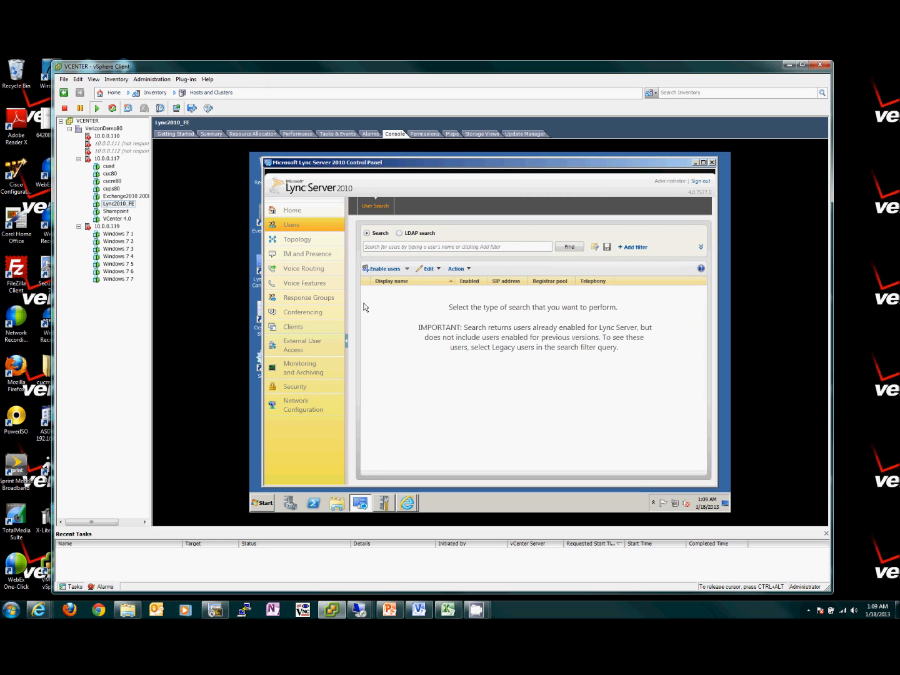
{"action": "left_click", "coordinate": [569, 247]}
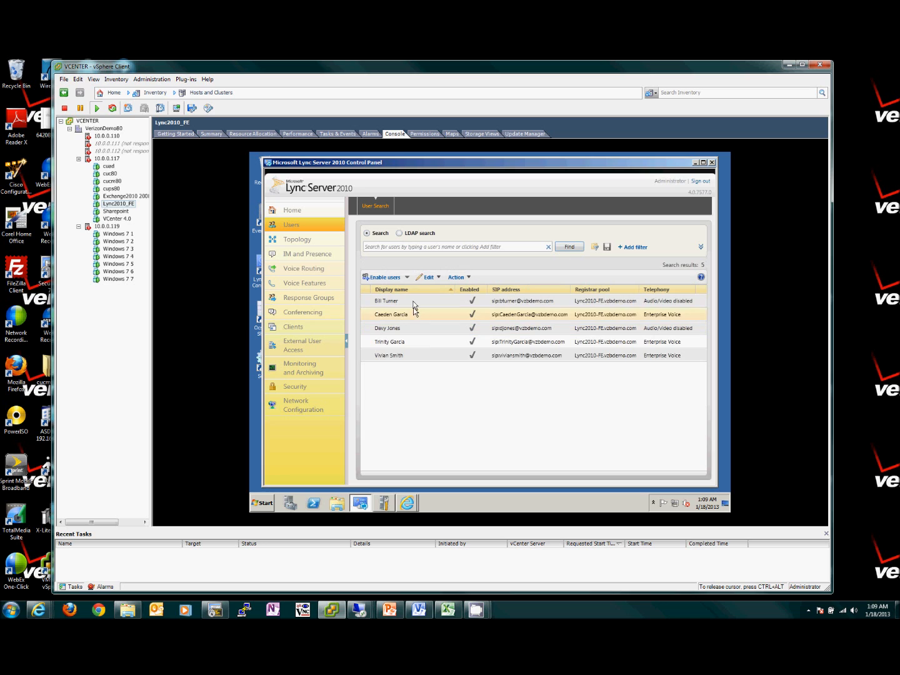
{"action": "double_click", "coordinate": [413, 300]}
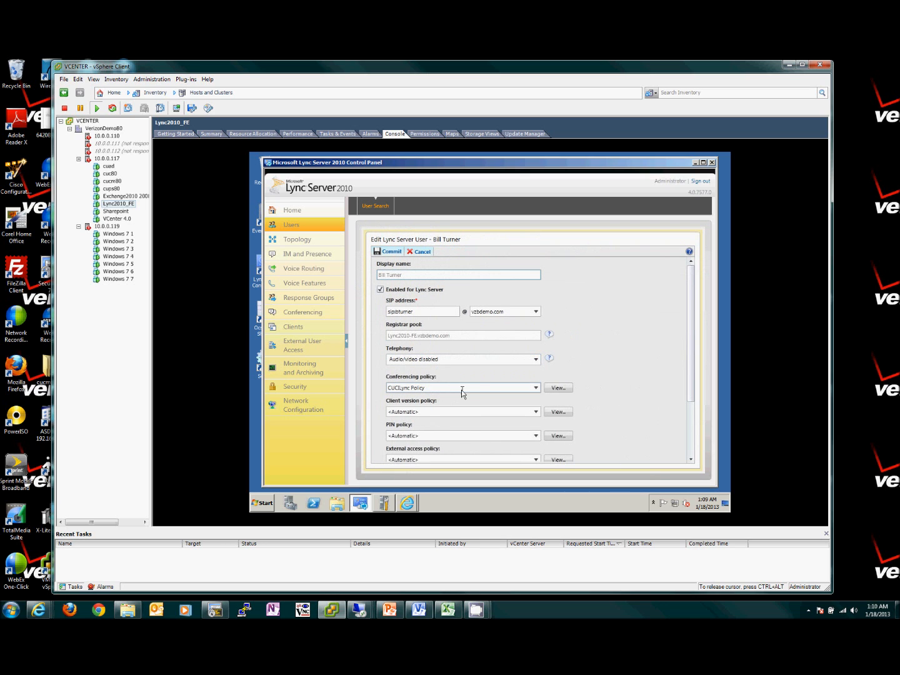
{"action": "key", "text": "ctrl+alt"}
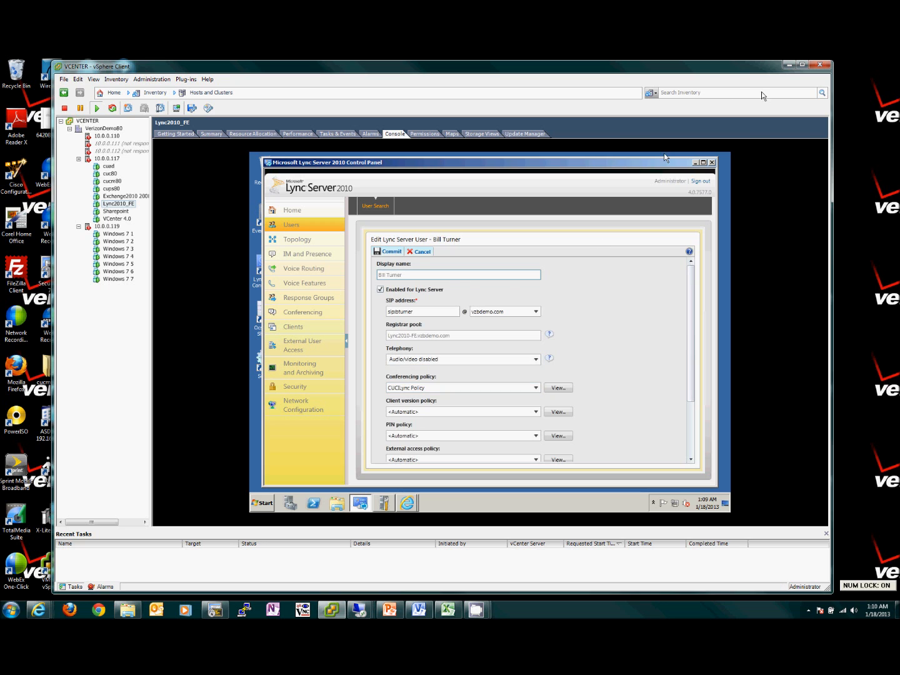
Return to the PowerPoint presentation and display the CUCM slide.
{"action": "left_click", "coordinate": [787, 65]}
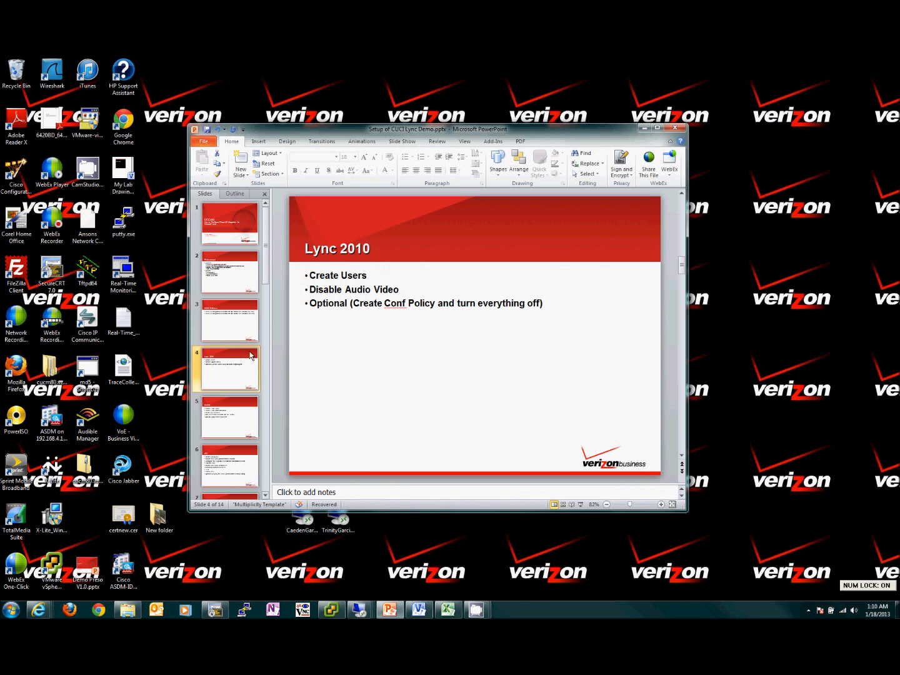
{"action": "left_click", "coordinate": [241, 413]}
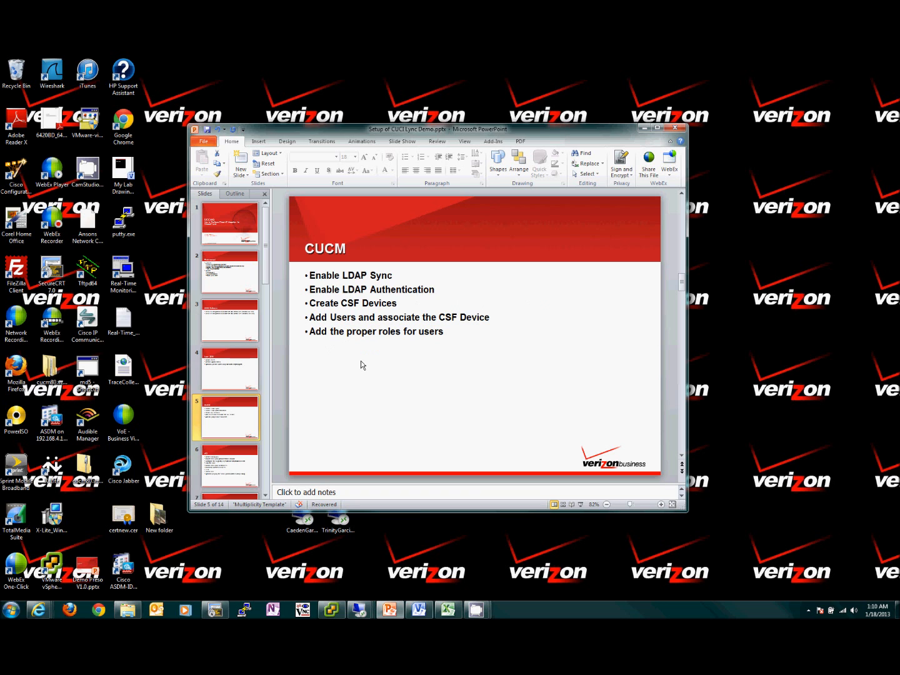
Switch to the Cisco Unified CM Administration page in Internet Explorer and log in with the administrator username and password.
{"action": "mouse_move", "coordinate": [38, 611]}
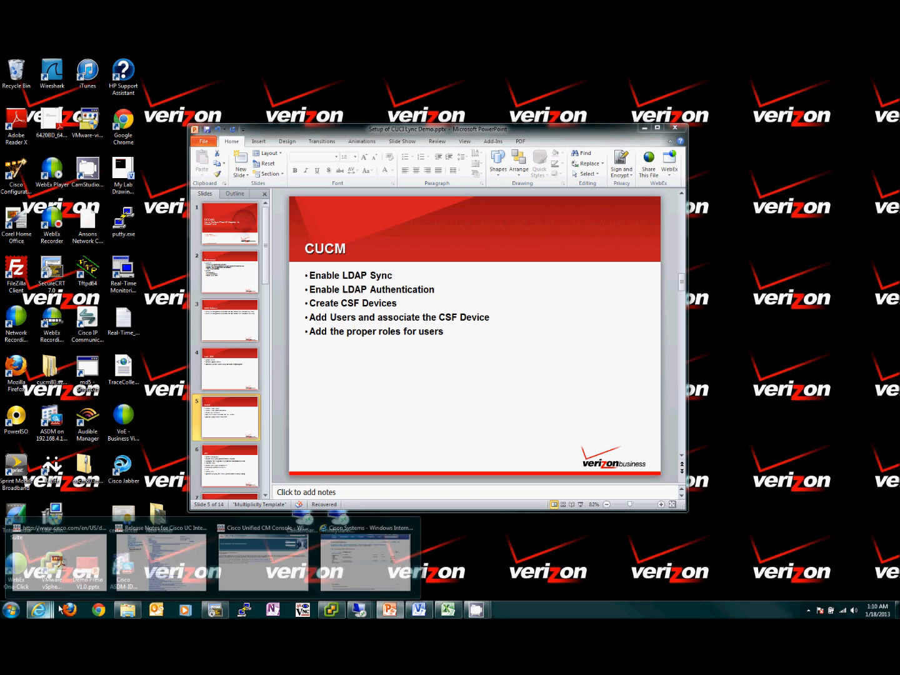
{"action": "left_click", "coordinate": [245, 577]}
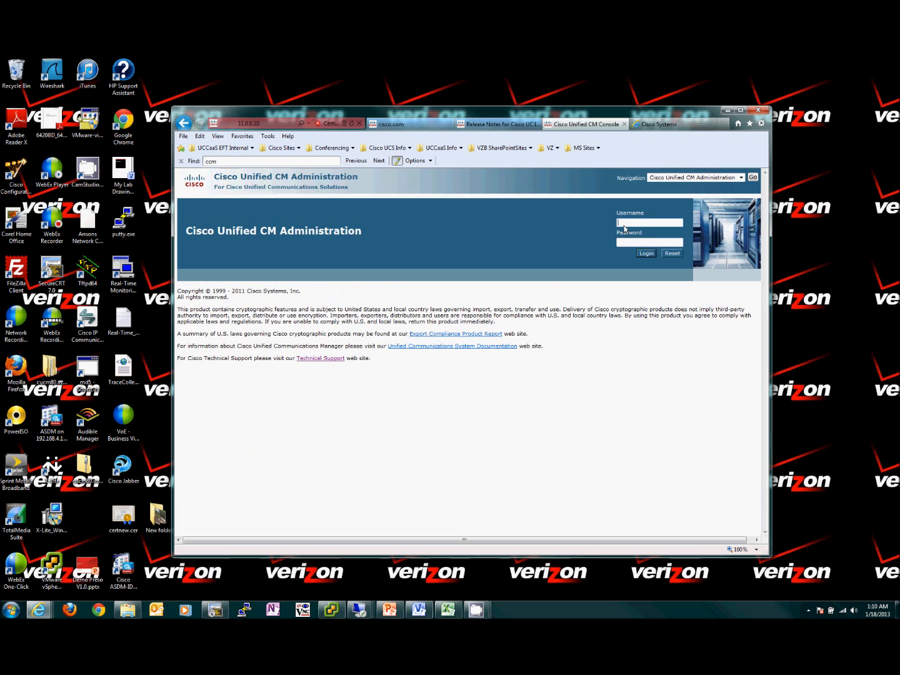
{"action": "type", "text": "vzbadmin"}
{"action": "key", "text": "Tab"}
{"action": "type", "text": "***"}
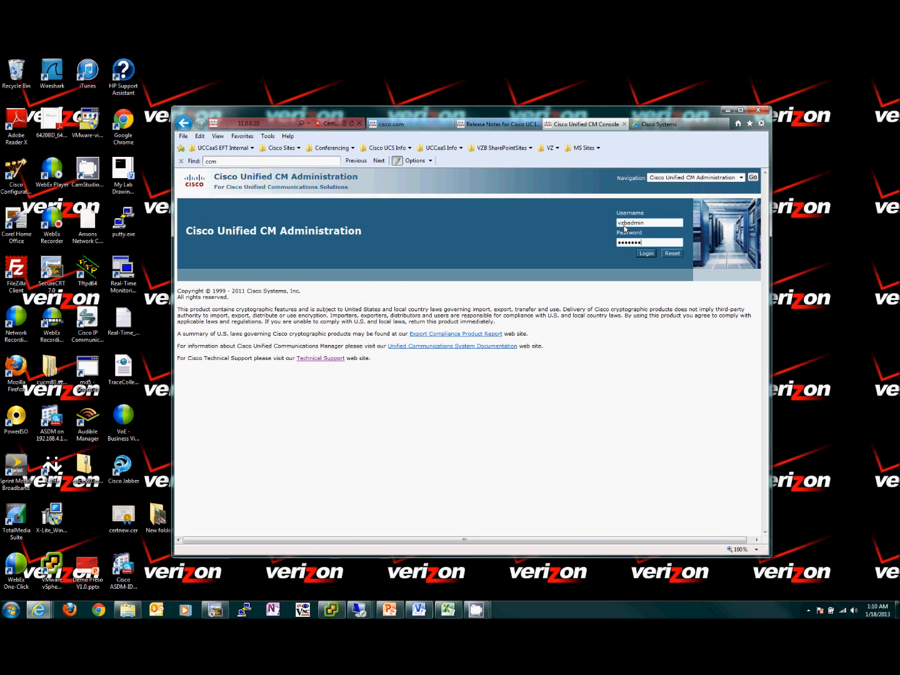
{"action": "key", "text": "Return"}
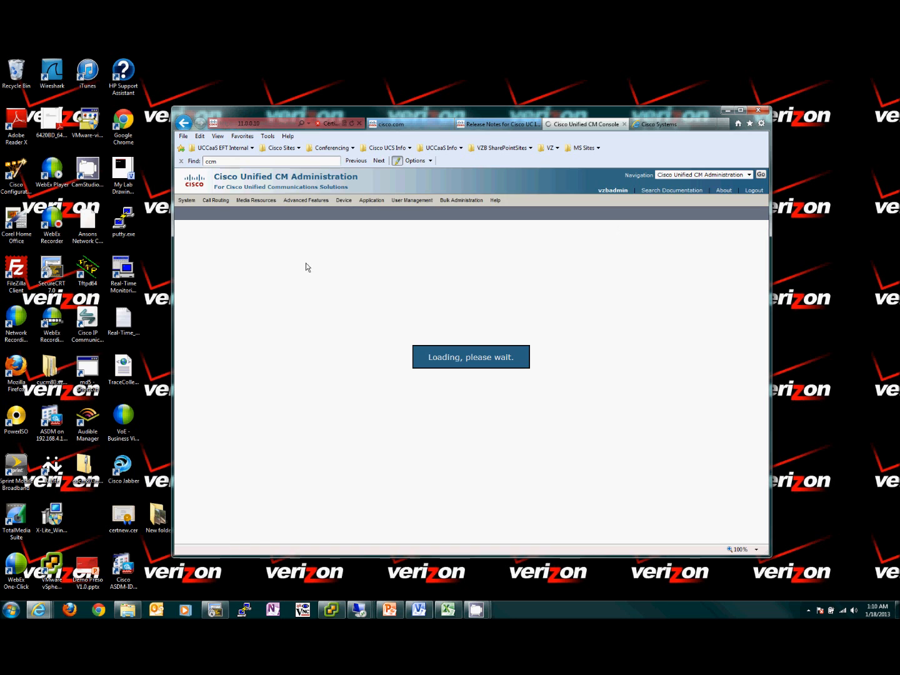
Find the LDAP directories, open vzbdemo80_ad, and review its directory information, synchronization schedule and server settings.
{"action": "left_click", "coordinate": [188, 200]}
{"action": "mouse_move", "coordinate": [222, 327]}
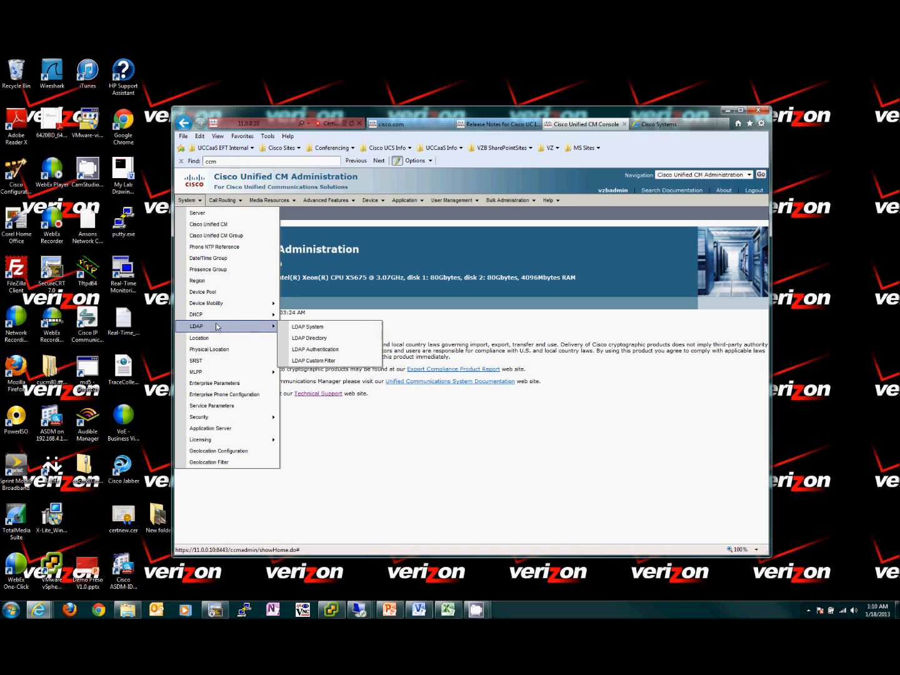
{"action": "left_click", "coordinate": [313, 340]}
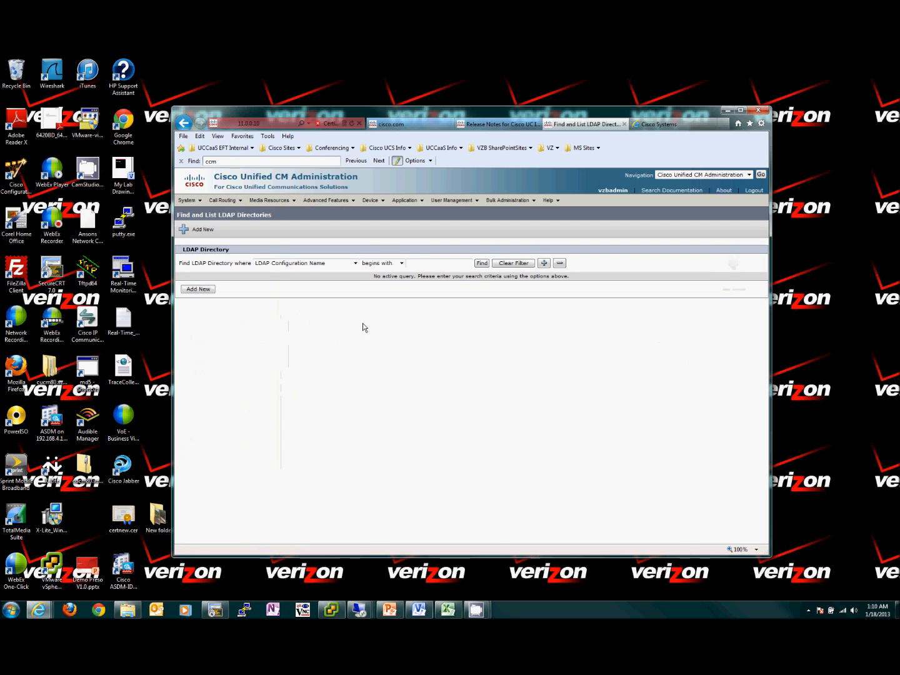
{"action": "left_click", "coordinate": [480, 263]}
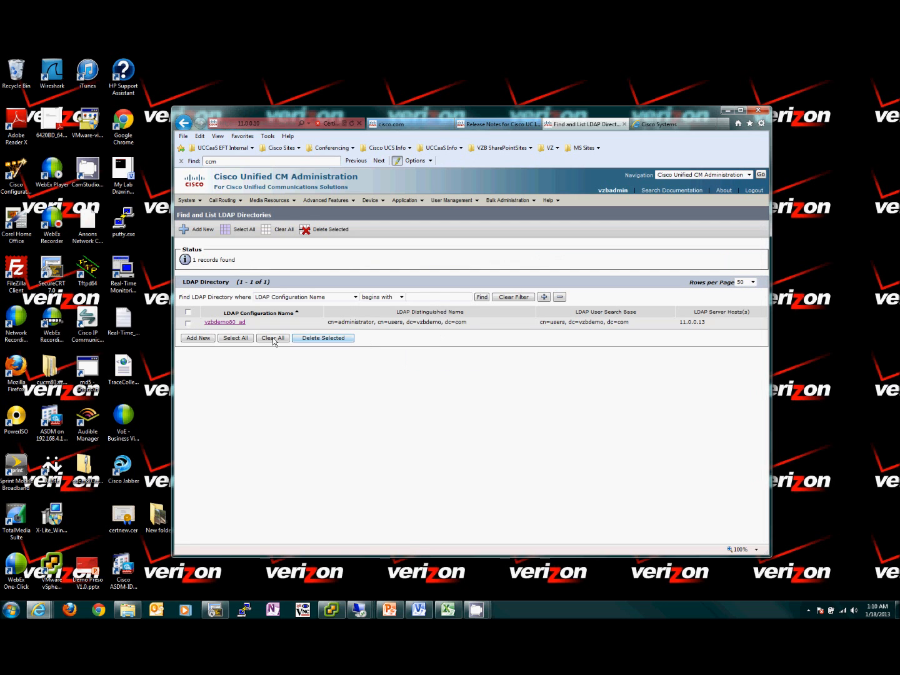
{"action": "left_click", "coordinate": [228, 324]}
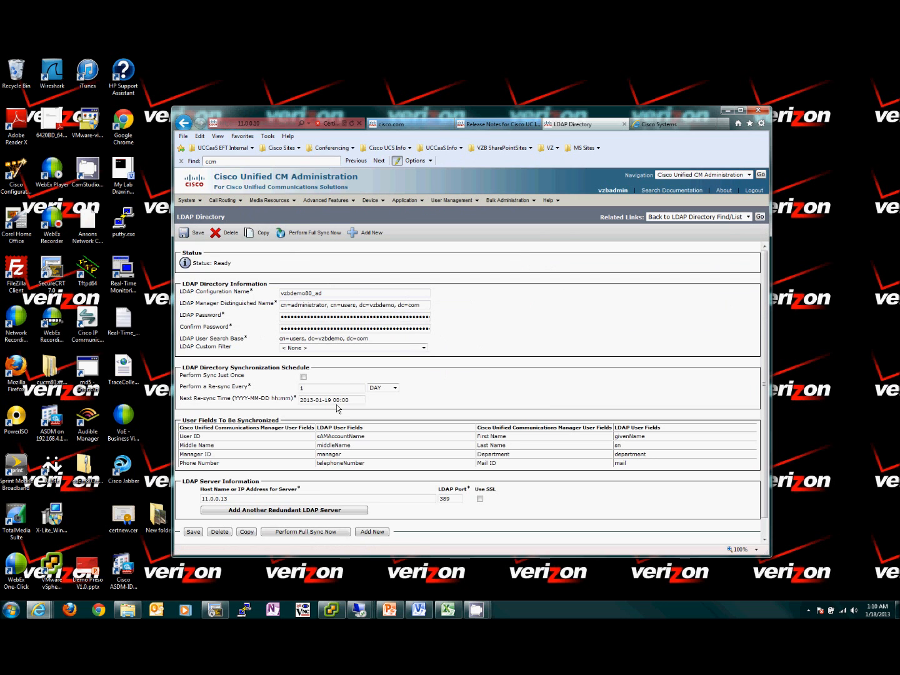
{"action": "scroll", "coordinate": [355, 373], "scroll_direction": "down", "scroll_amount": 1}
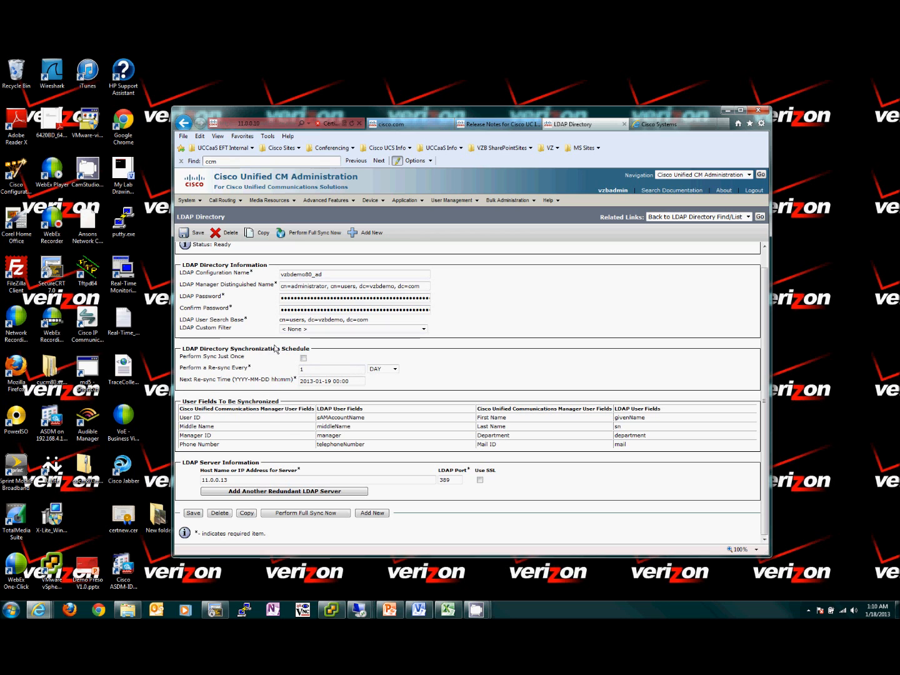
{"action": "scroll", "coordinate": [312, 480], "scroll_direction": "up", "scroll_amount": 1}
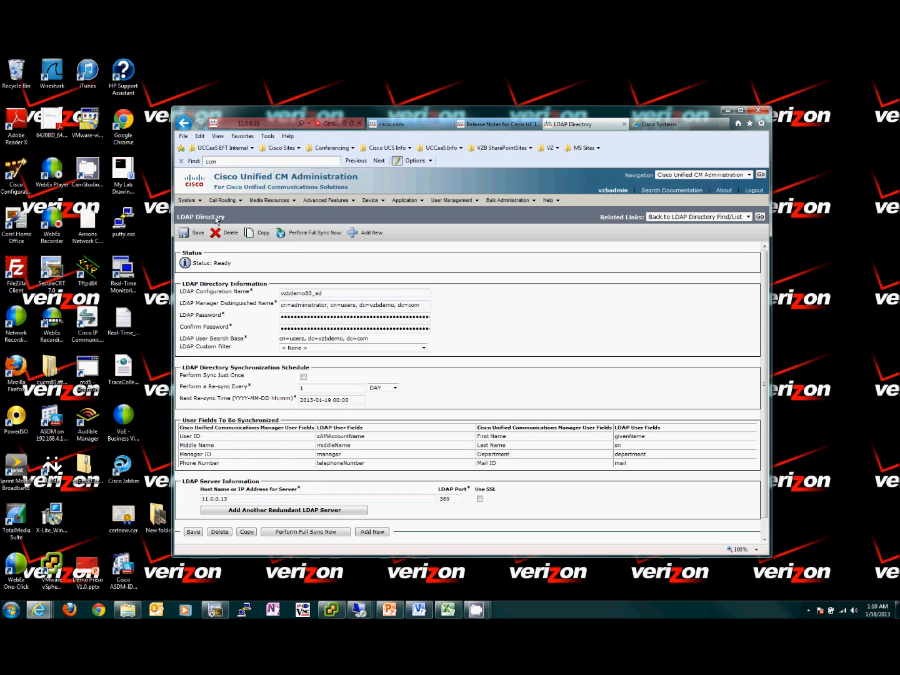
Open the LDAP Authentication configuration and review its end-user authentication and server settings.
{"action": "left_click", "coordinate": [187, 200]}
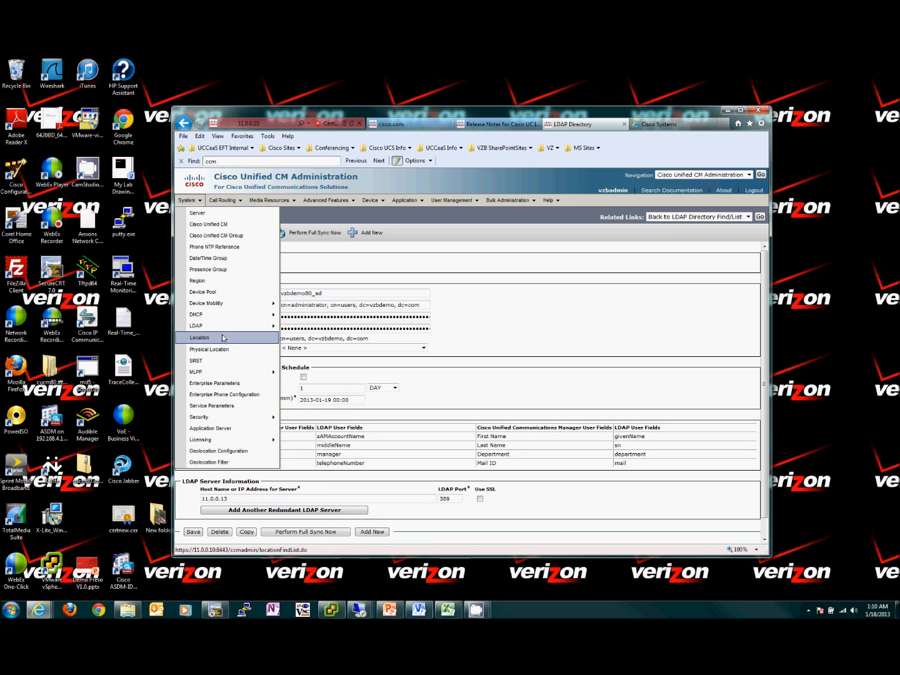
{"action": "mouse_move", "coordinate": [225, 328]}
{"action": "left_click", "coordinate": [316, 349]}
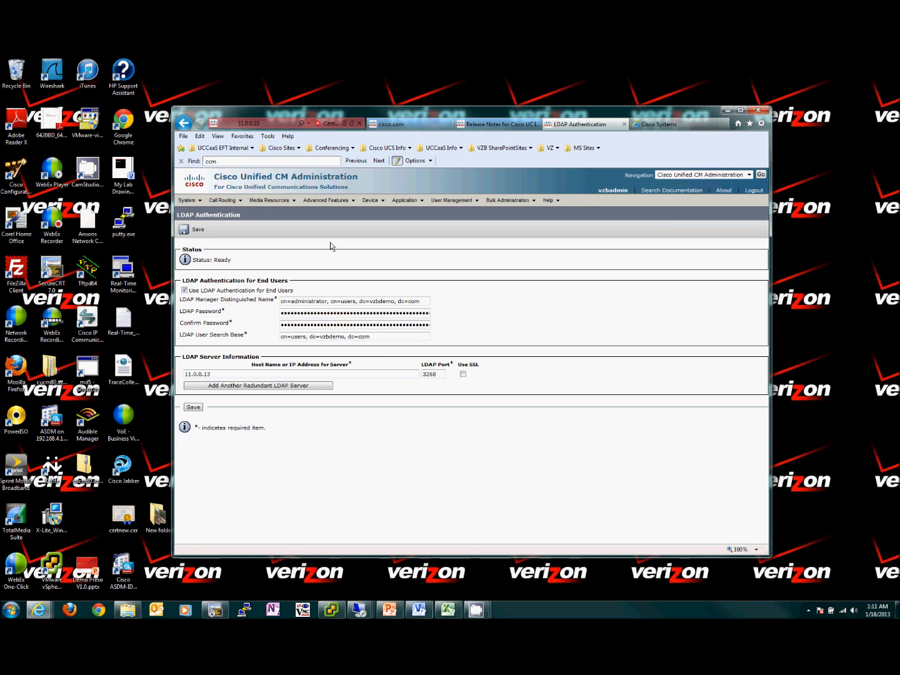
Check the CUCM slide in the PowerPoint presentation, and return to the Cisco Unified CM Administration page in Internet Explorer.
{"action": "left_click", "coordinate": [727, 109]}
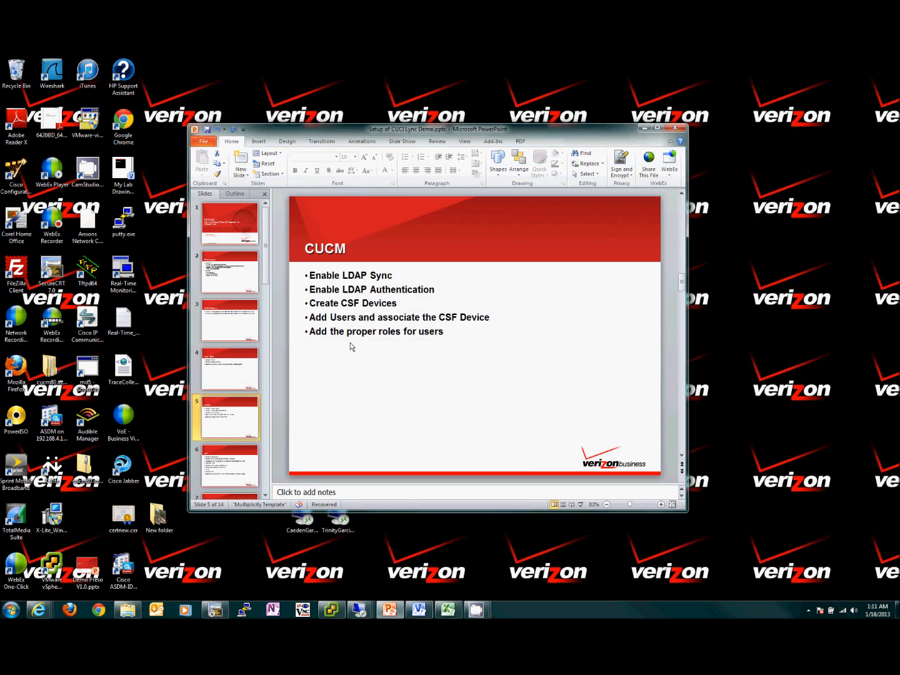
{"action": "left_click", "coordinate": [353, 306]}
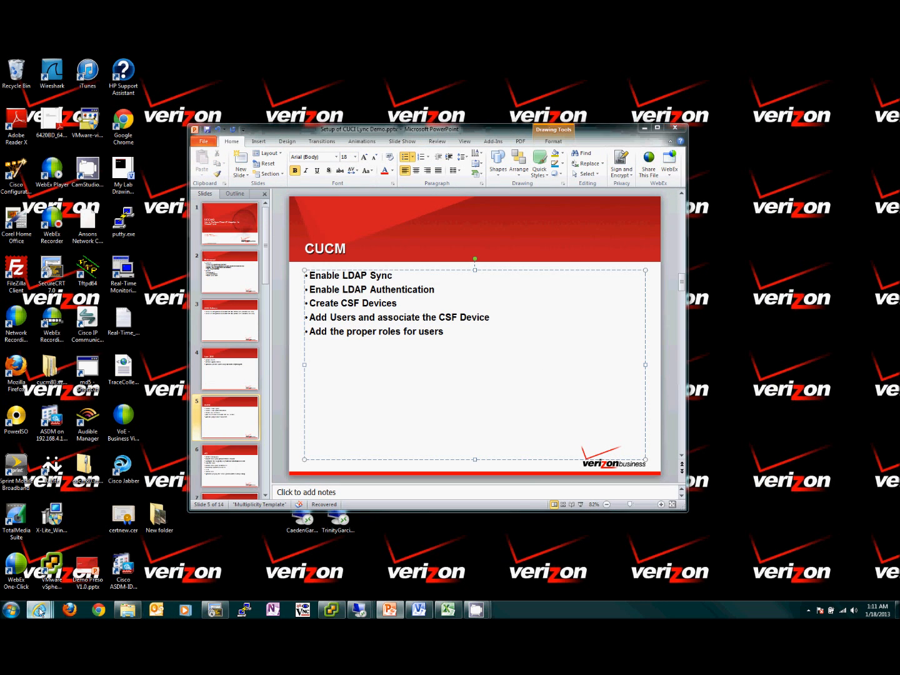
{"action": "mouse_move", "coordinate": [39, 610]}
{"action": "left_click", "coordinate": [337, 555]}
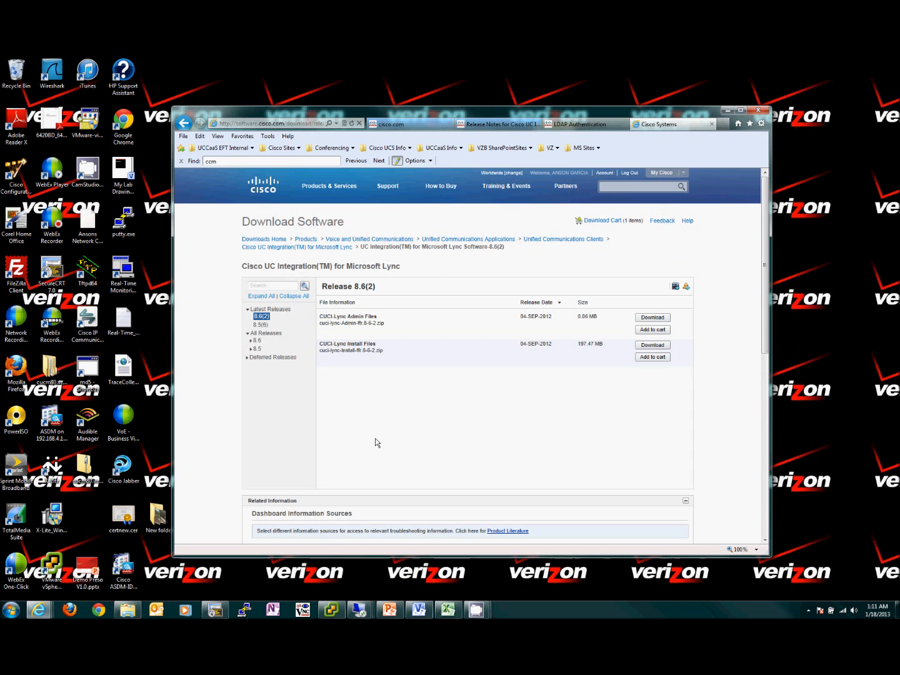
{"action": "left_click", "coordinate": [520, 129]}
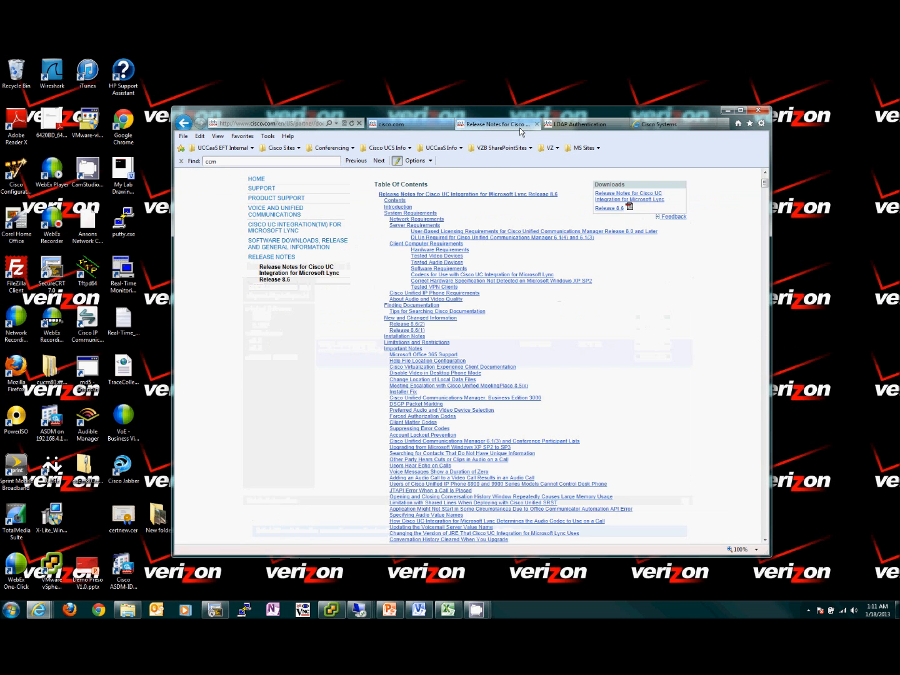
{"action": "left_click", "coordinate": [577, 124]}
List all phones without a search filter and open the first device whose name starts with CUCSF.
{"action": "mouse_move", "coordinate": [378, 201]}
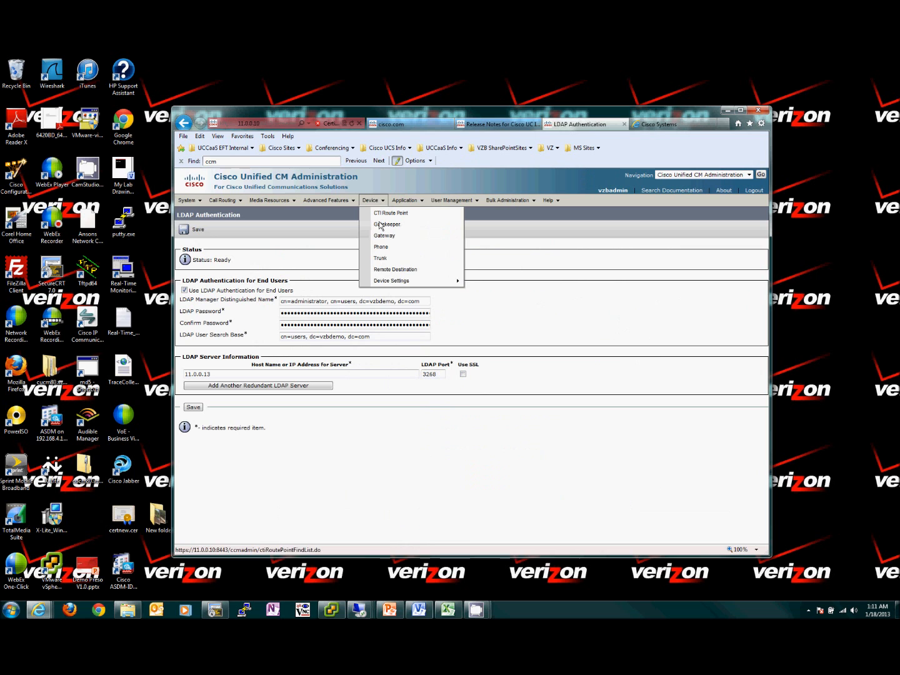
{"action": "left_click", "coordinate": [383, 244]}
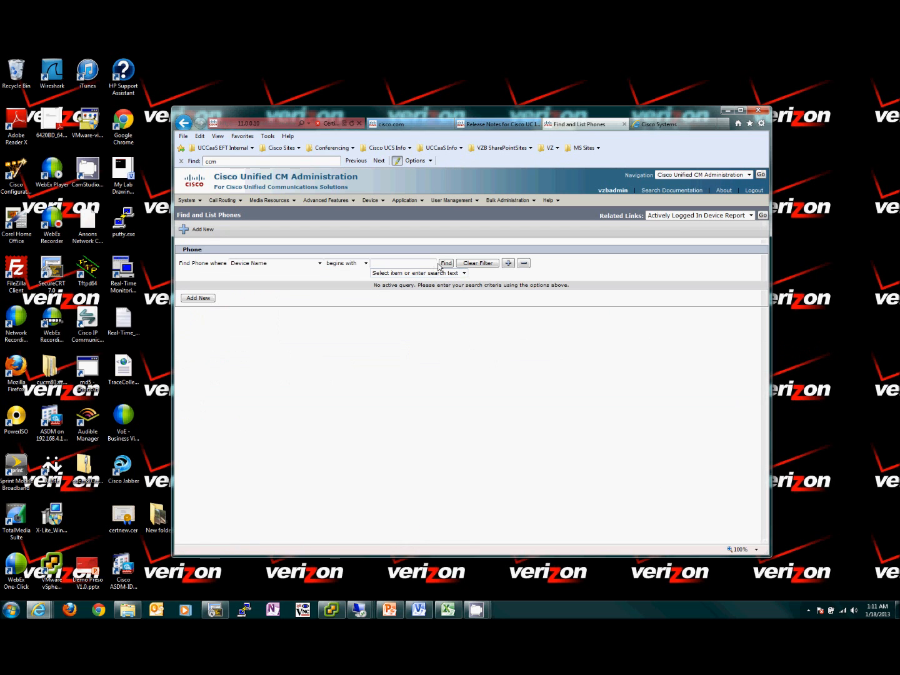
{"action": "left_click", "coordinate": [444, 263]}
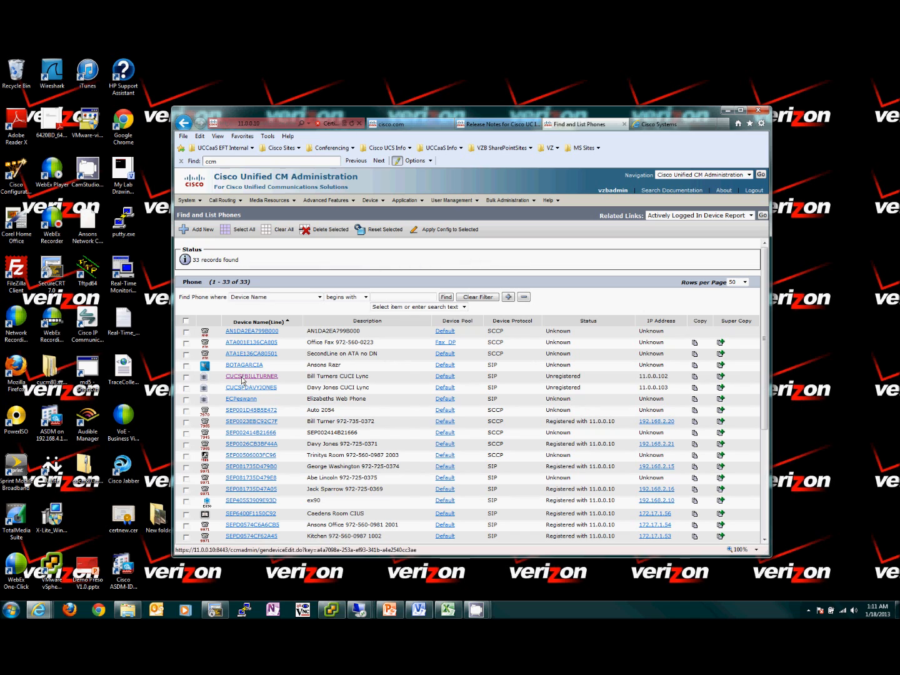
{"action": "left_click", "coordinate": [245, 377]}
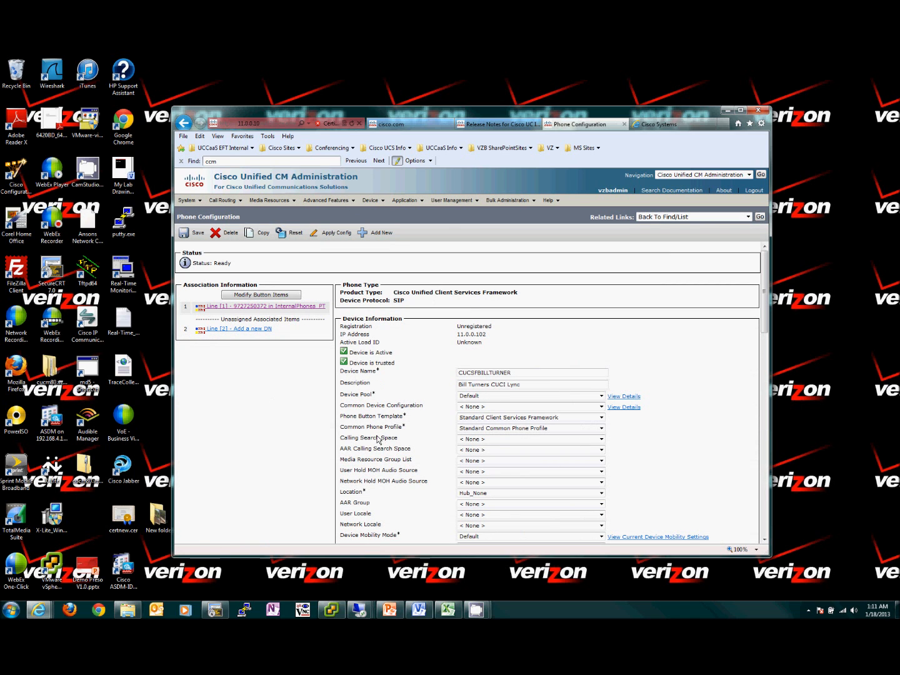
Review the CSF device's name, owner user, primary phone, CTI control, protocol and product-specific settings.
{"action": "left_click_drag", "start_coordinate": [463, 374], "coordinate": [526, 374]}
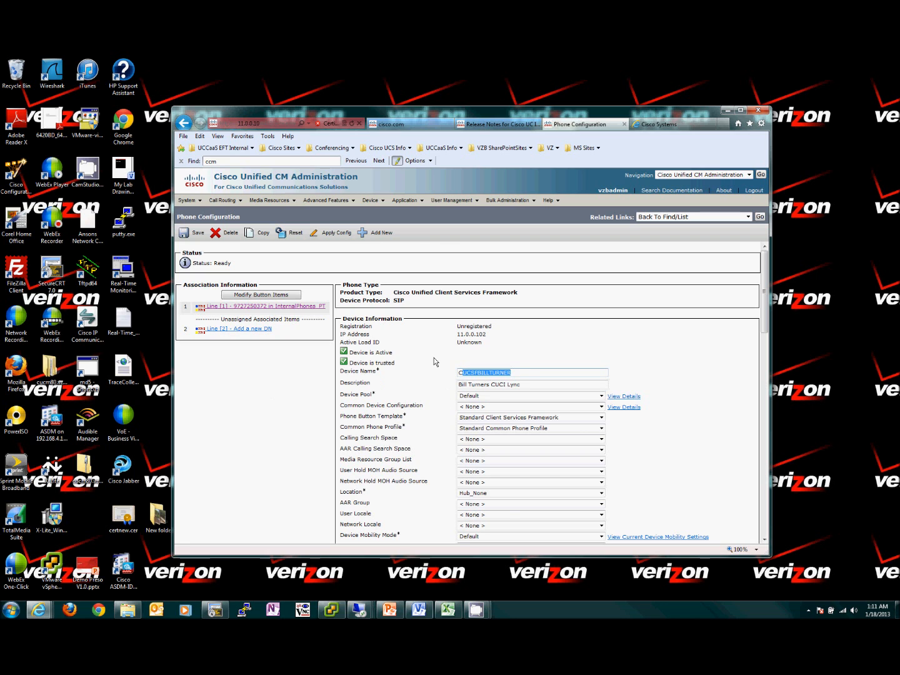
{"action": "scroll", "coordinate": [428, 365], "scroll_direction": "down", "scroll_amount": 4}
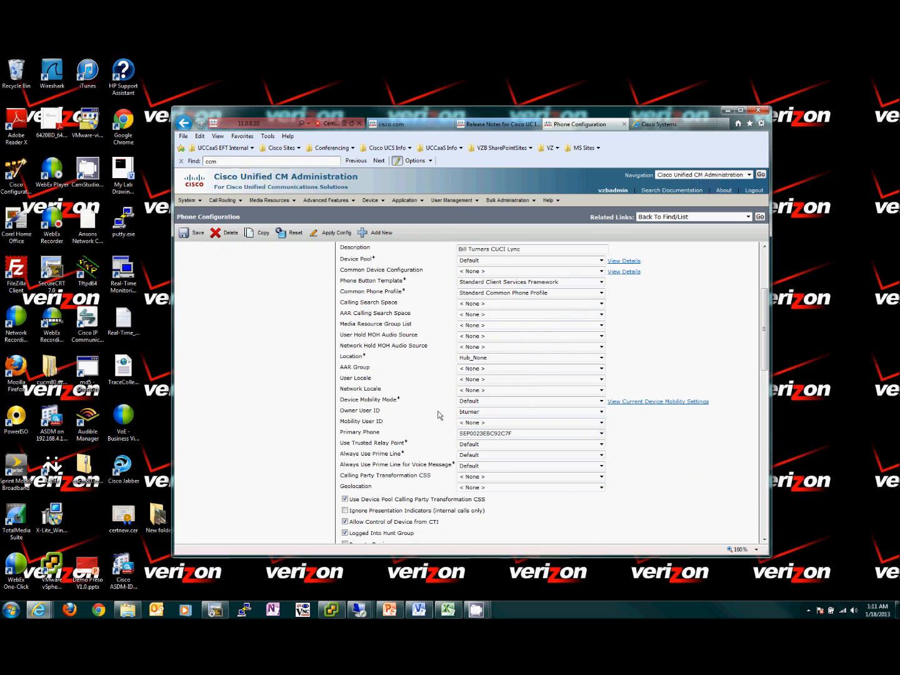
{"action": "scroll", "coordinate": [436, 410], "scroll_direction": "down", "scroll_amount": 3}
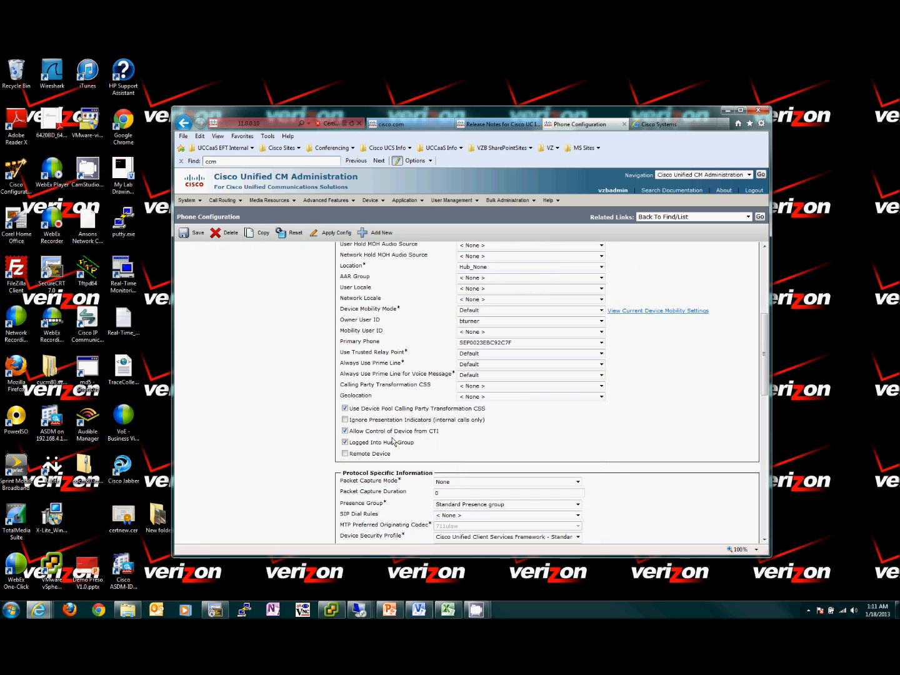
{"action": "scroll", "coordinate": [420, 443], "scroll_direction": "down", "scroll_amount": 8}
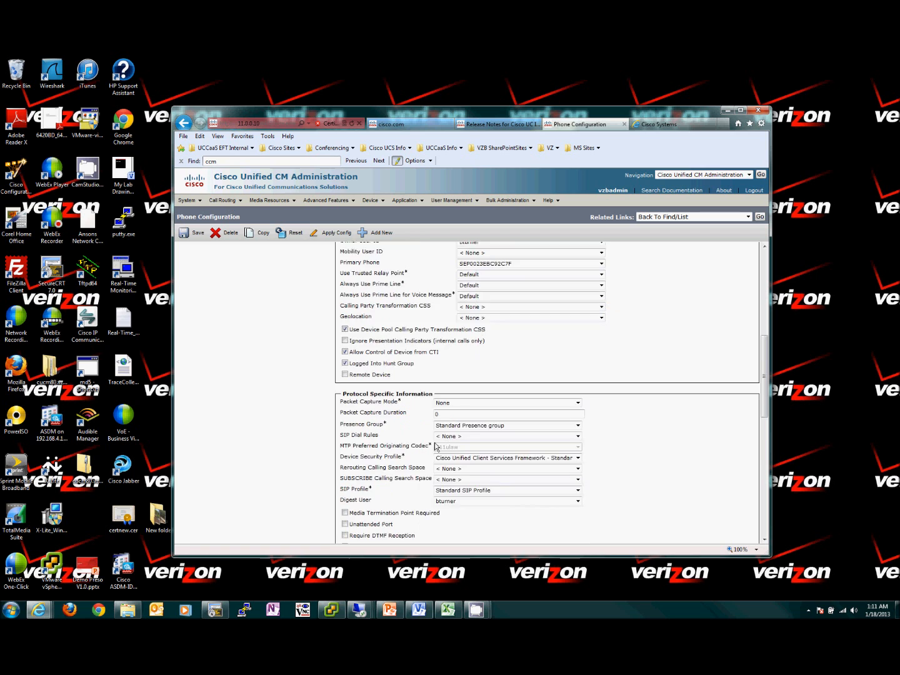
{"action": "scroll", "coordinate": [425, 442], "scroll_direction": "down", "scroll_amount": 6}
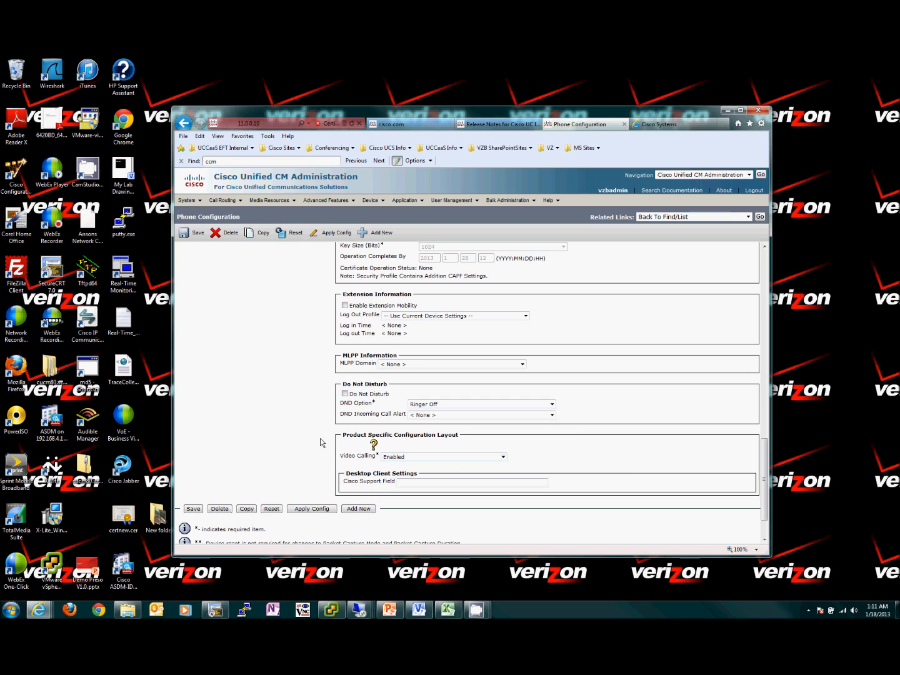
{"action": "scroll", "coordinate": [320, 441], "scroll_direction": "up", "scroll_amount": 6}
{"action": "scroll", "coordinate": [321, 436], "scroll_direction": "up", "scroll_amount": 20}
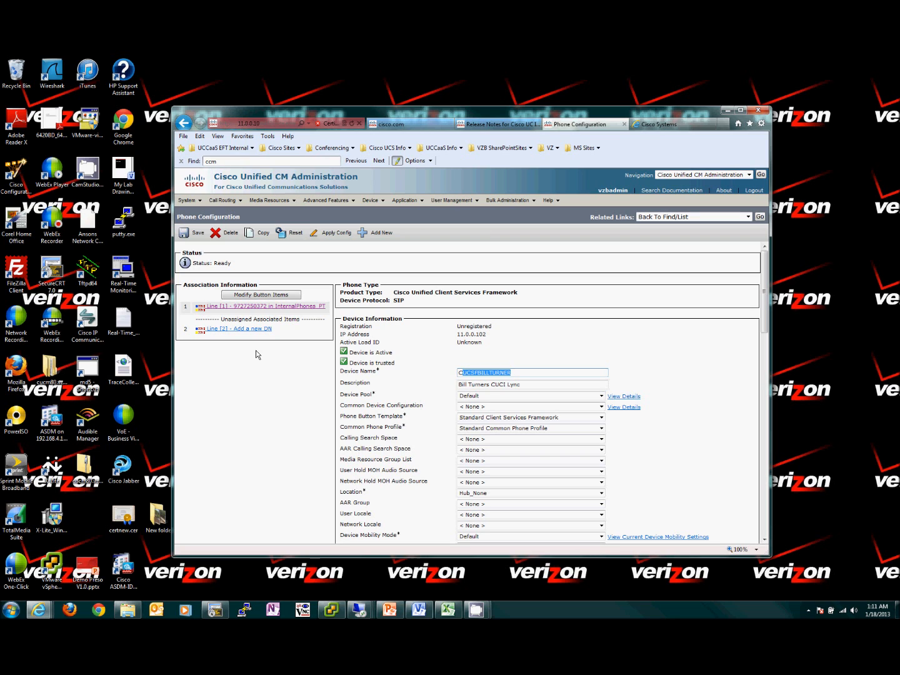
Open the CSF device's Line 1 directory number and review its associated devices, line settings and associated users.
{"action": "left_click", "coordinate": [269, 306]}
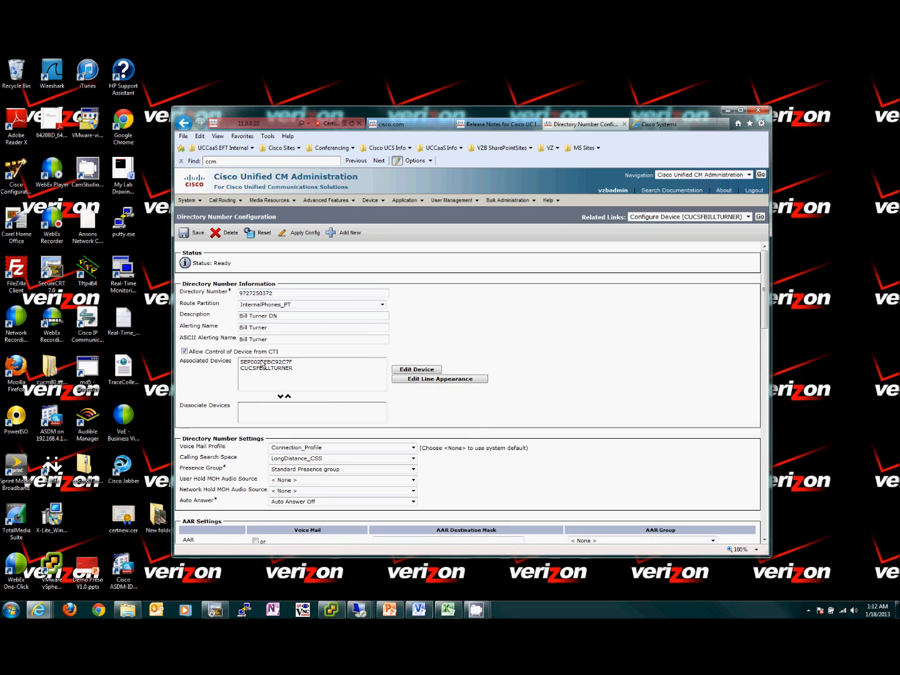
{"action": "scroll", "coordinate": [223, 387], "scroll_direction": "down", "scroll_amount": 7}
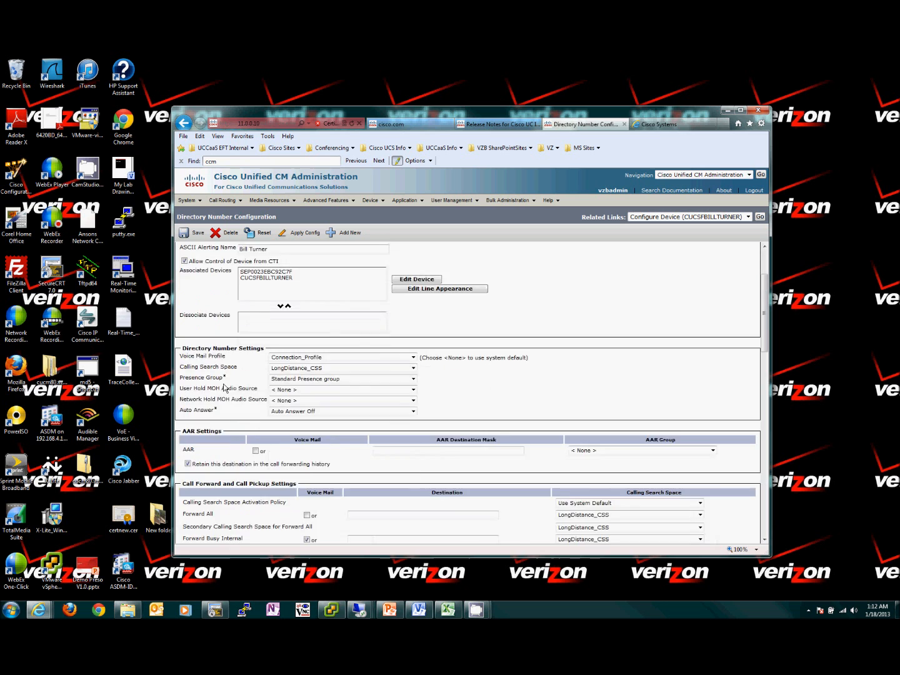
{"action": "scroll", "coordinate": [223, 387], "scroll_direction": "down", "scroll_amount": 6}
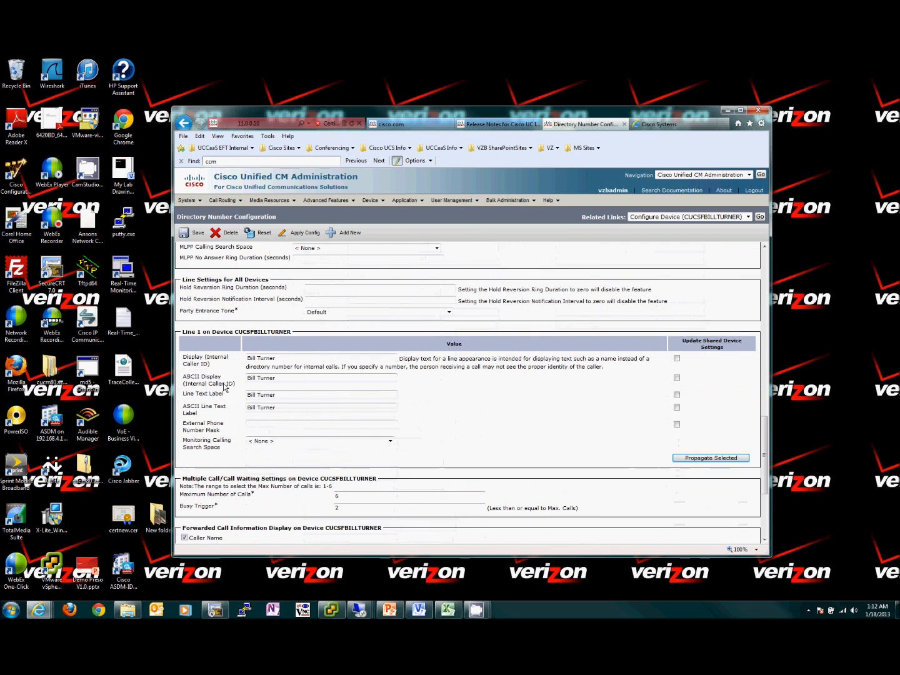
{"action": "scroll", "coordinate": [222, 388], "scroll_direction": "down", "scroll_amount": 2}
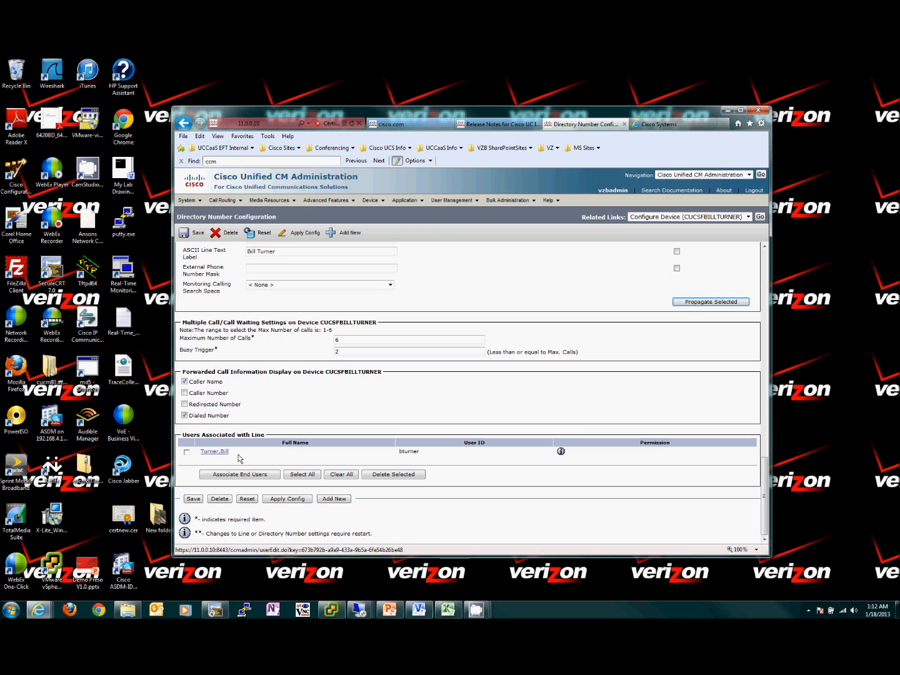
{"action": "scroll", "coordinate": [273, 437], "scroll_direction": "up", "scroll_amount": 15}
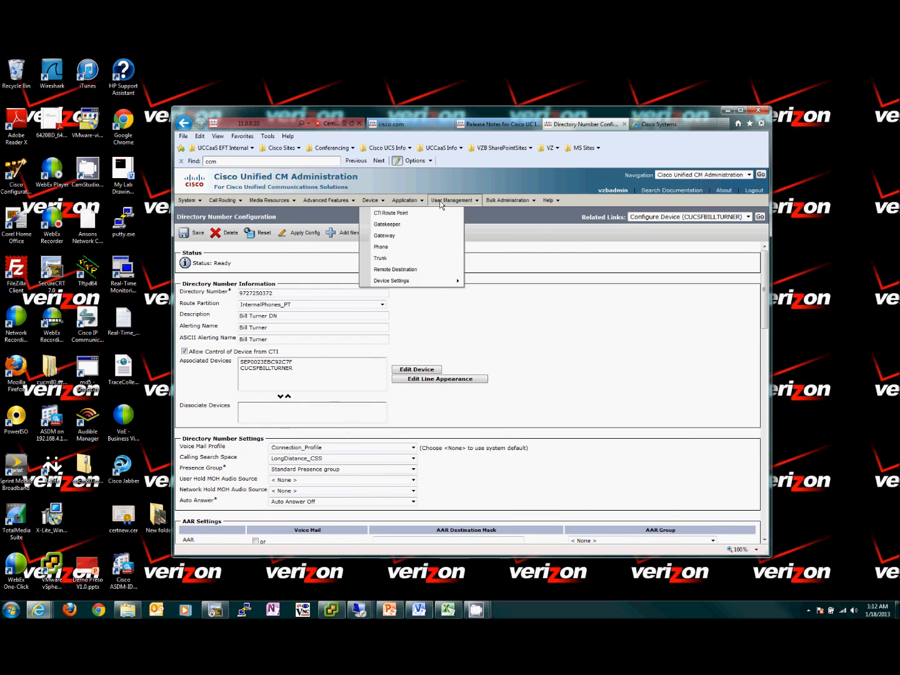
List all end users without a search filter and open the configuration of the second listed user.
{"action": "mouse_move", "coordinate": [454, 200]}
{"action": "left_click", "coordinate": [451, 248]}
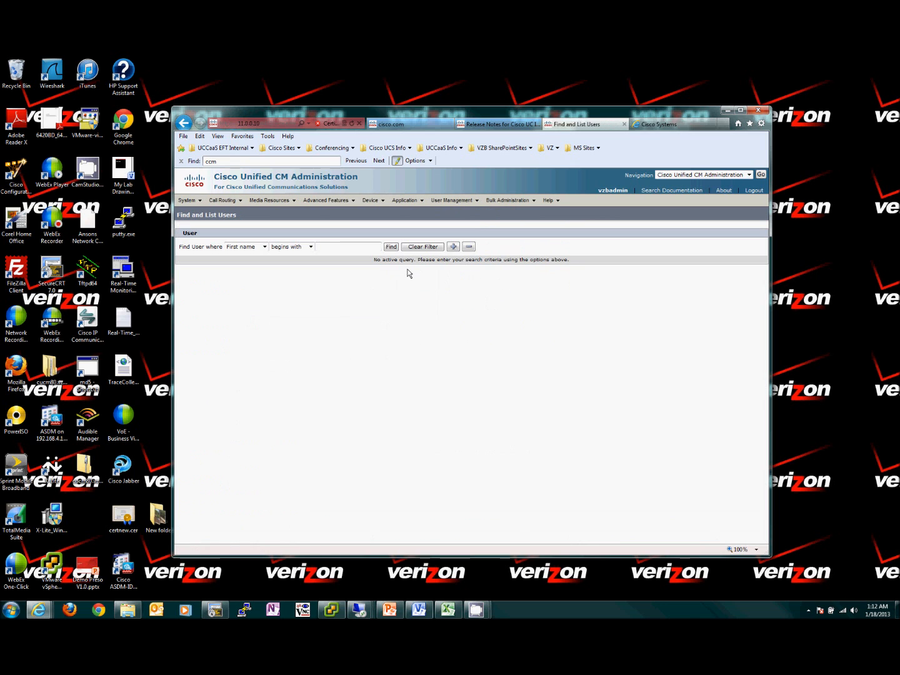
{"action": "left_click", "coordinate": [391, 247]}
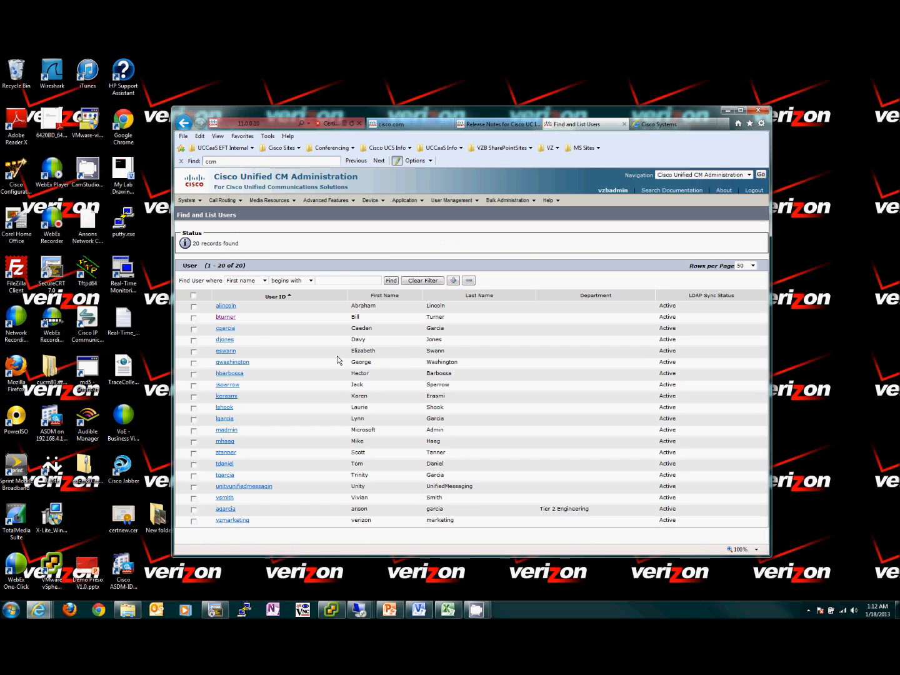
{"action": "left_click", "coordinate": [229, 317]}
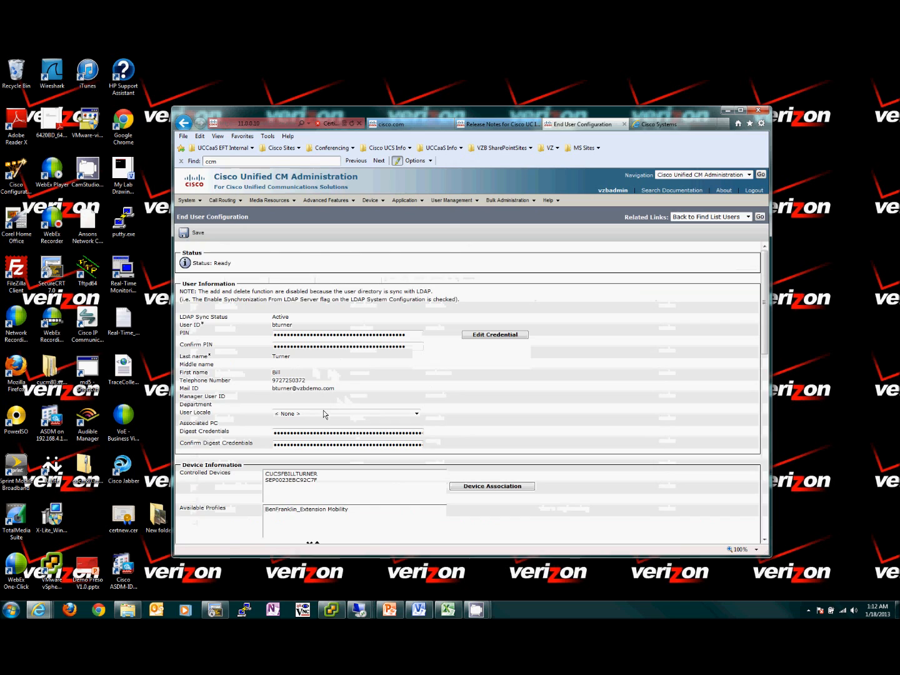
Examine the end user's controlled devices, selecting the CSF device and then the SEP0023EBC92C7F phone.
{"action": "scroll", "coordinate": [323, 447], "scroll_direction": "down", "scroll_amount": 1}
{"action": "left_click", "coordinate": [289, 429]}
{"action": "left_click", "coordinate": [291, 435]}
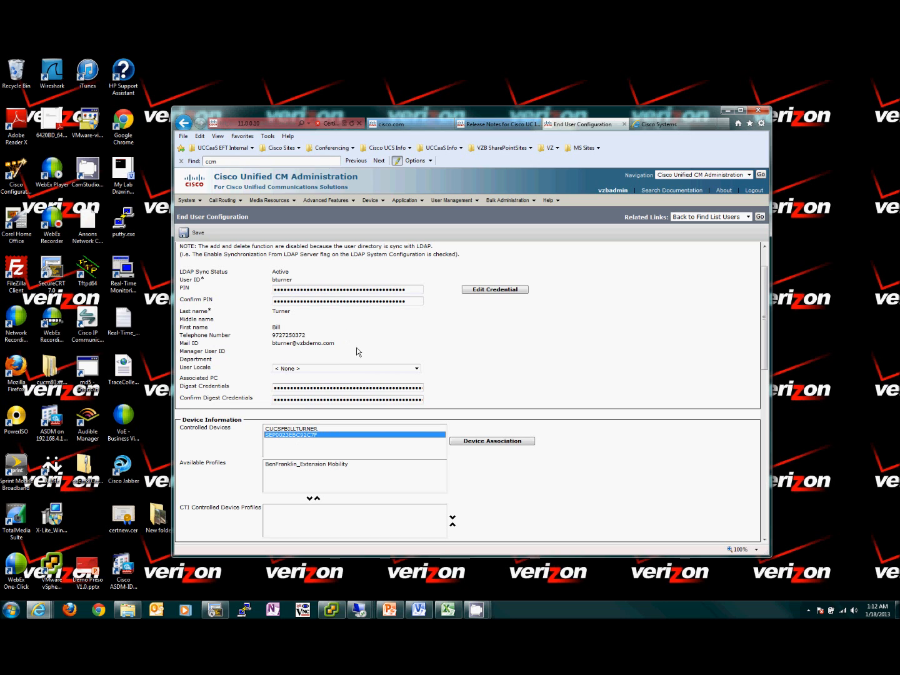
Review the end user's device profiles, CTI control option, primary extension, mobility settings, and permission groups and roles.
{"action": "scroll", "coordinate": [356, 348], "scroll_direction": "down", "scroll_amount": 3}
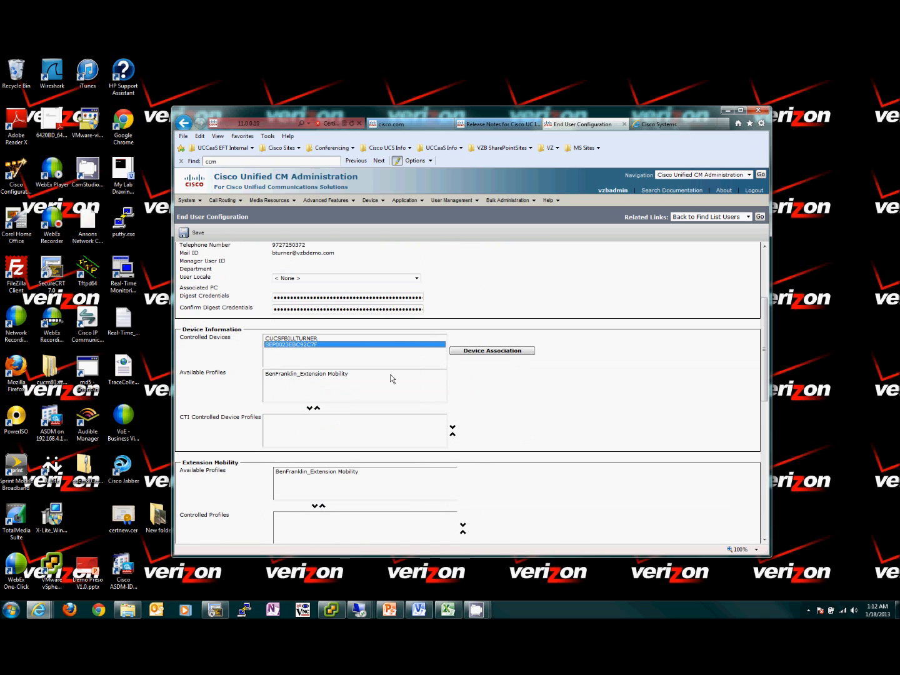
{"action": "scroll", "coordinate": [516, 408], "scroll_direction": "down", "scroll_amount": 6}
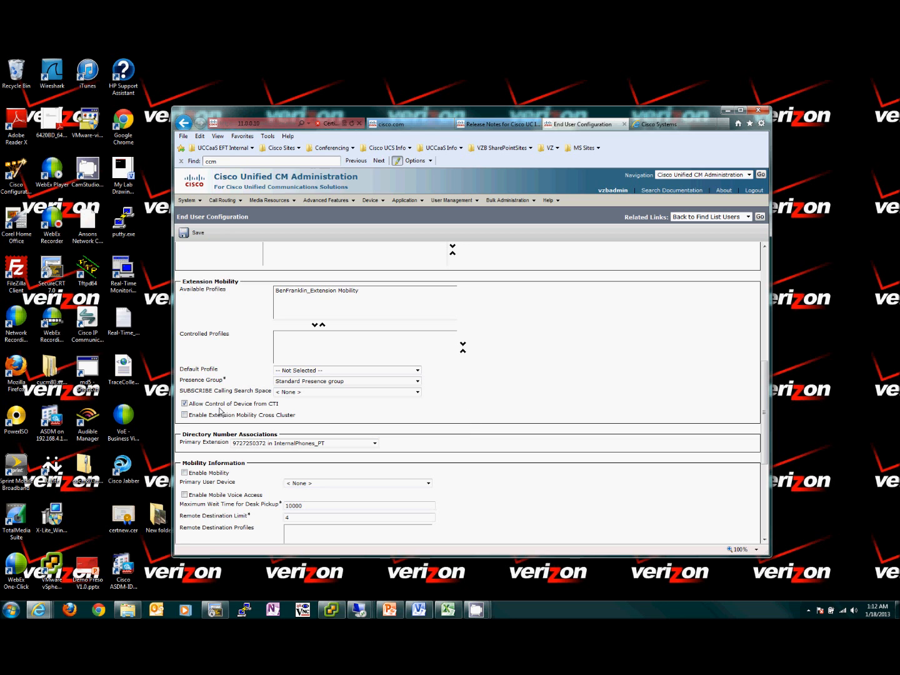
{"action": "scroll", "coordinate": [470, 412], "scroll_direction": "down", "scroll_amount": 7}
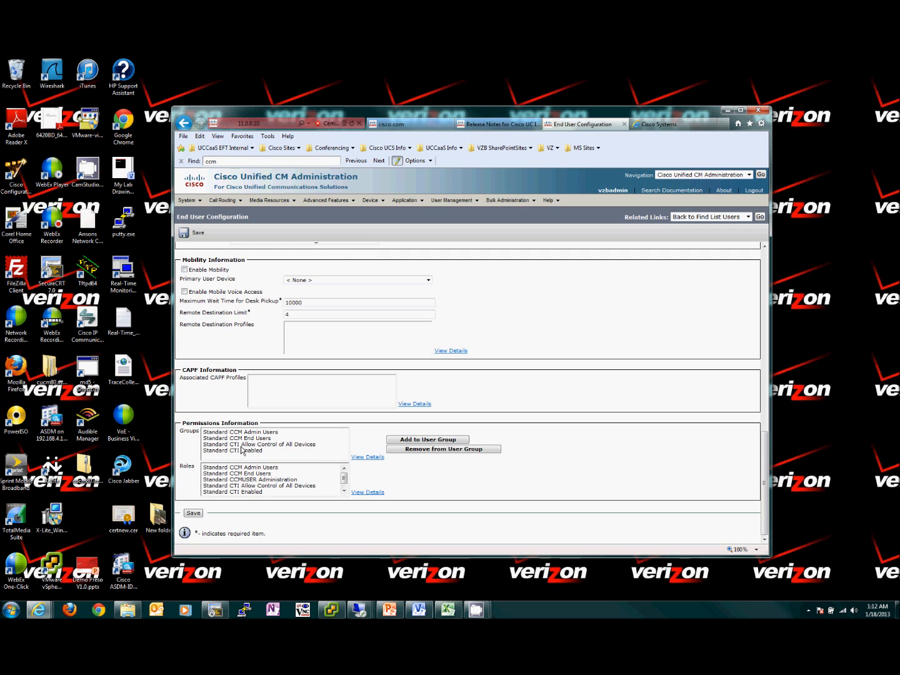
{"action": "scroll", "coordinate": [536, 357], "scroll_direction": "up", "scroll_amount": 8}
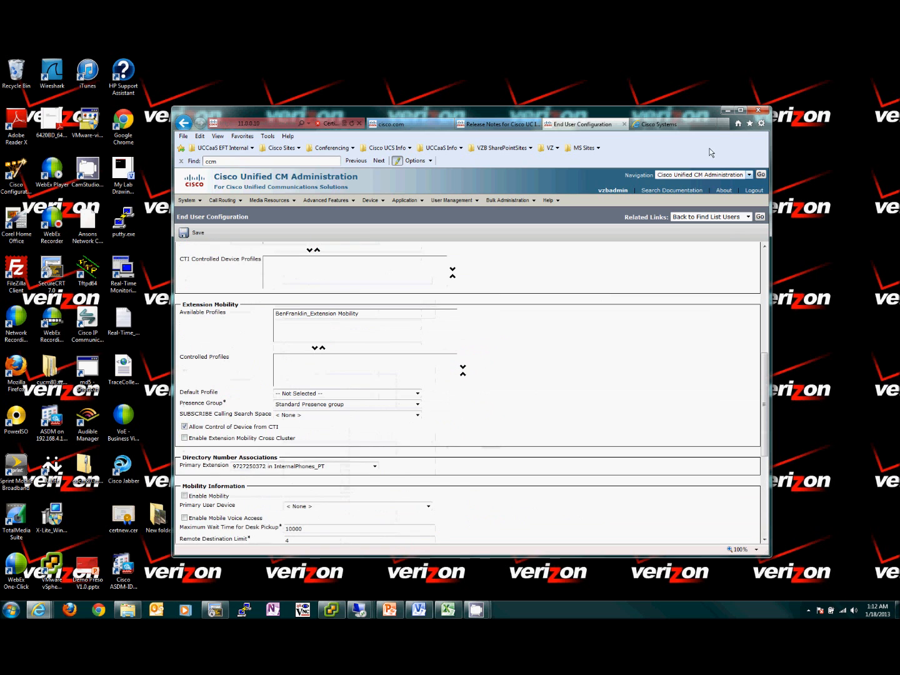
Switch to the PowerPoint presentation and show the AD slide, slide 6.
{"action": "left_click", "coordinate": [728, 110]}
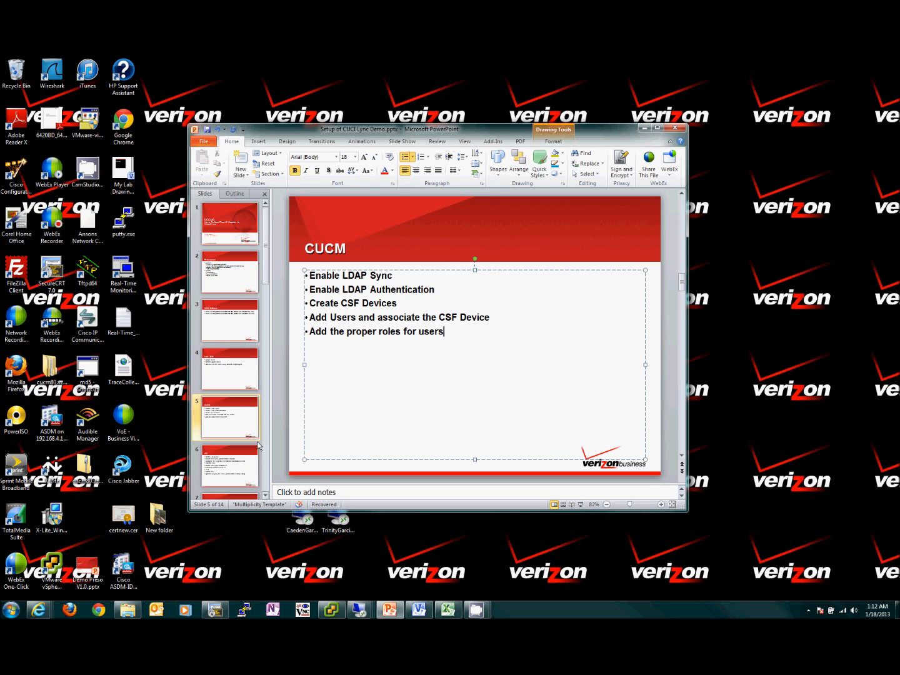
{"action": "left_click", "coordinate": [242, 463]}
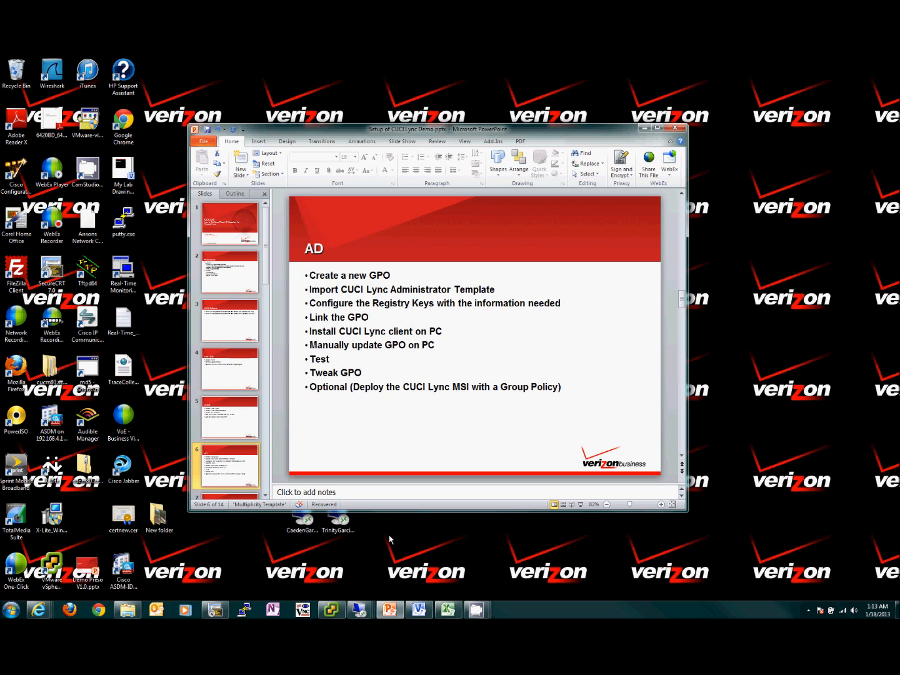
Switch to vSphere Client, show the cuad virtual machine's console and launch Group Policy Management there.
{"action": "left_click", "coordinate": [331, 610]}
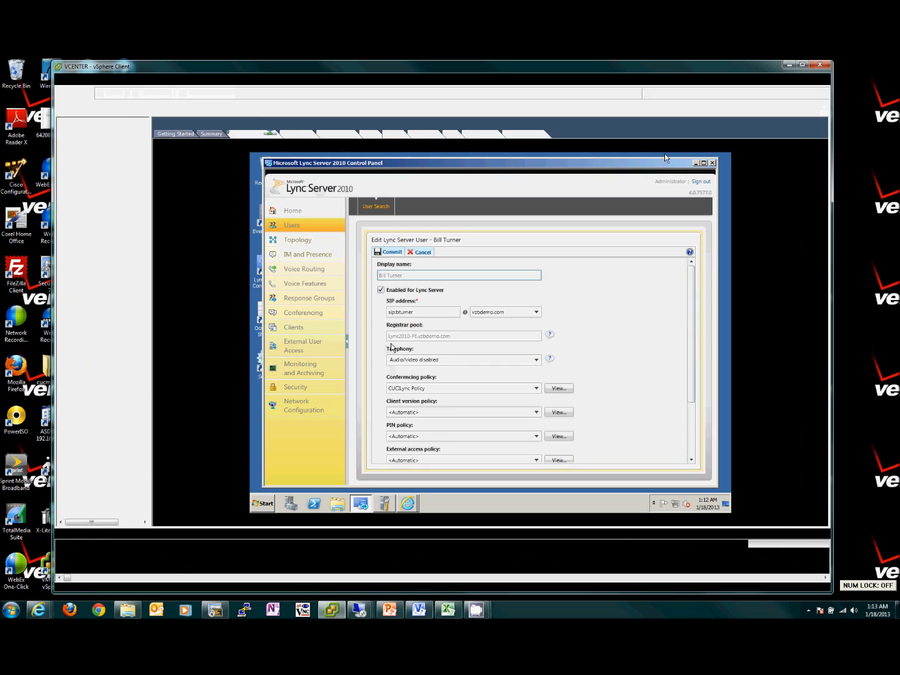
{"action": "left_click", "coordinate": [110, 165]}
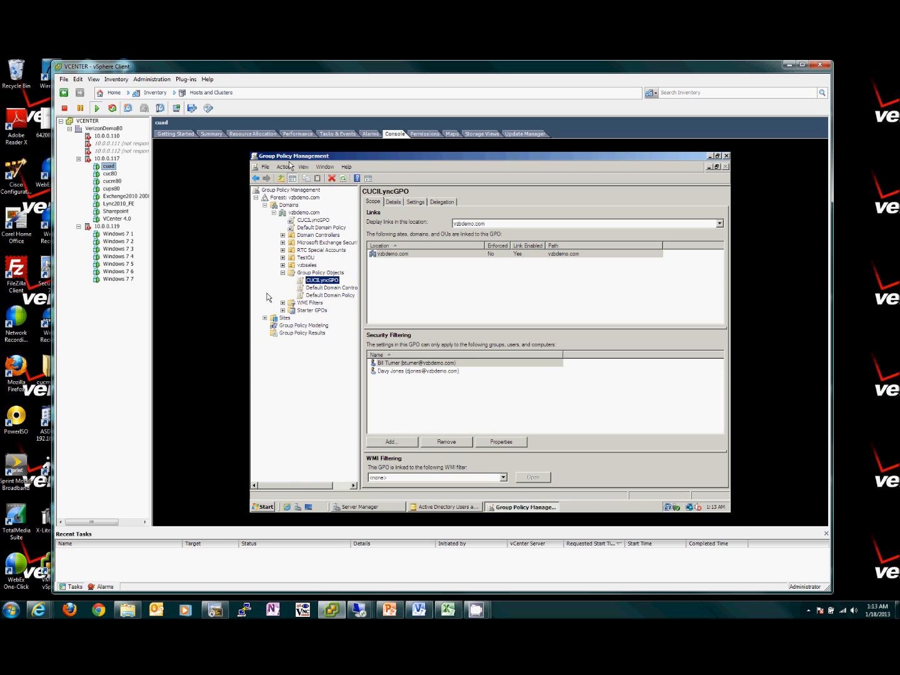
{"action": "left_click", "coordinate": [262, 511]}
{"action": "left_click", "coordinate": [263, 509]}
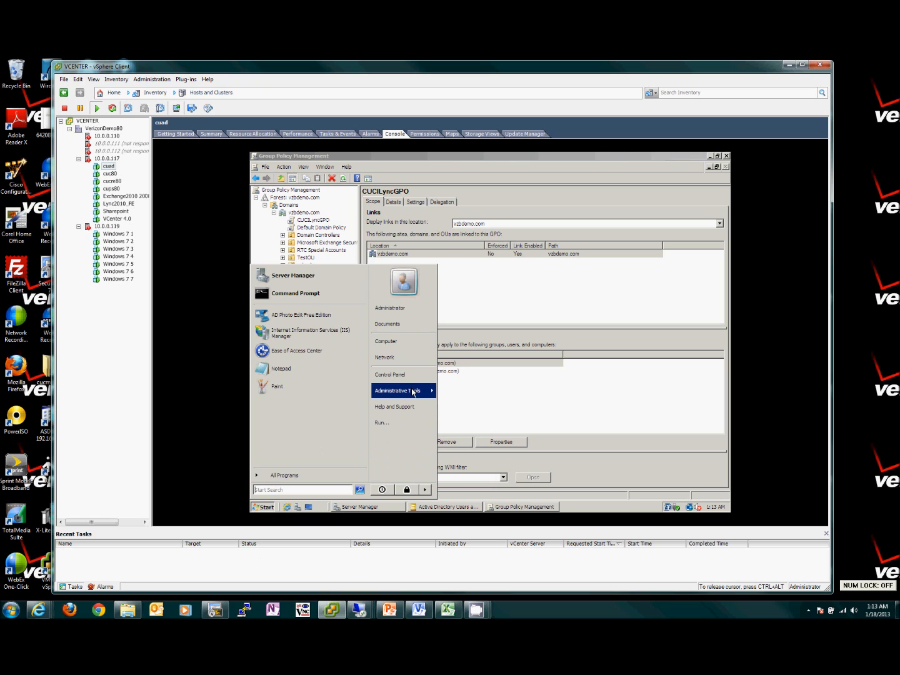
{"action": "mouse_move", "coordinate": [413, 393]}
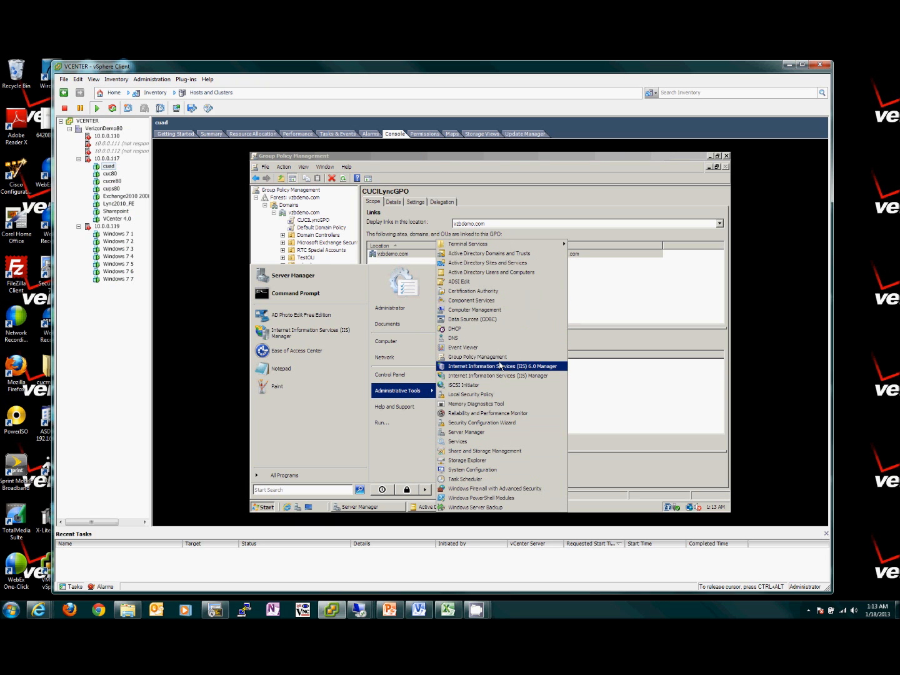
{"action": "left_click", "coordinate": [525, 361]}
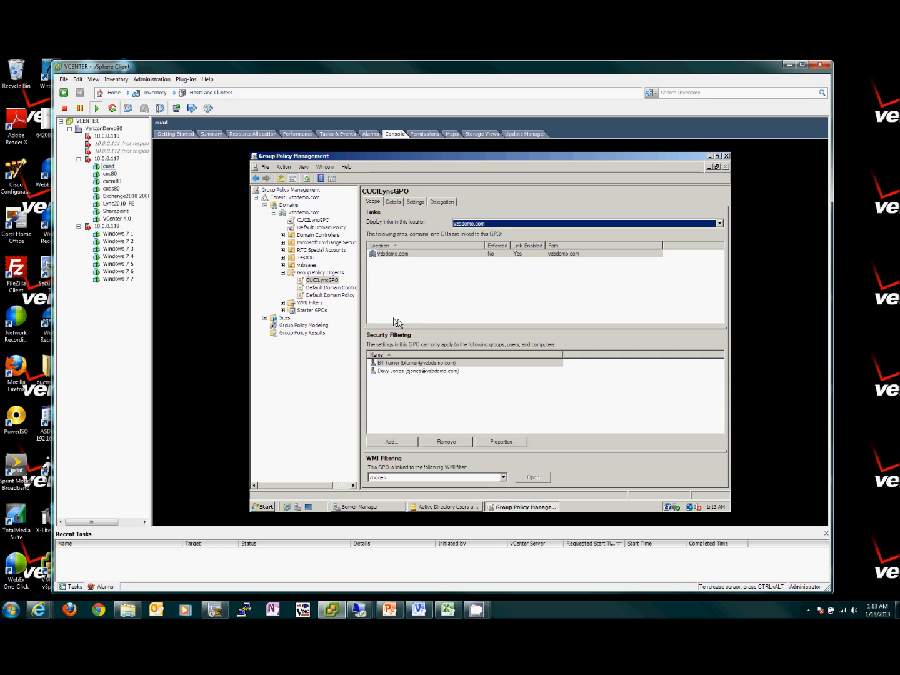
Create a new group policy object named whateverLync under Group Policy Objects, without a source starter GPO.
{"action": "right_click", "coordinate": [329, 273]}
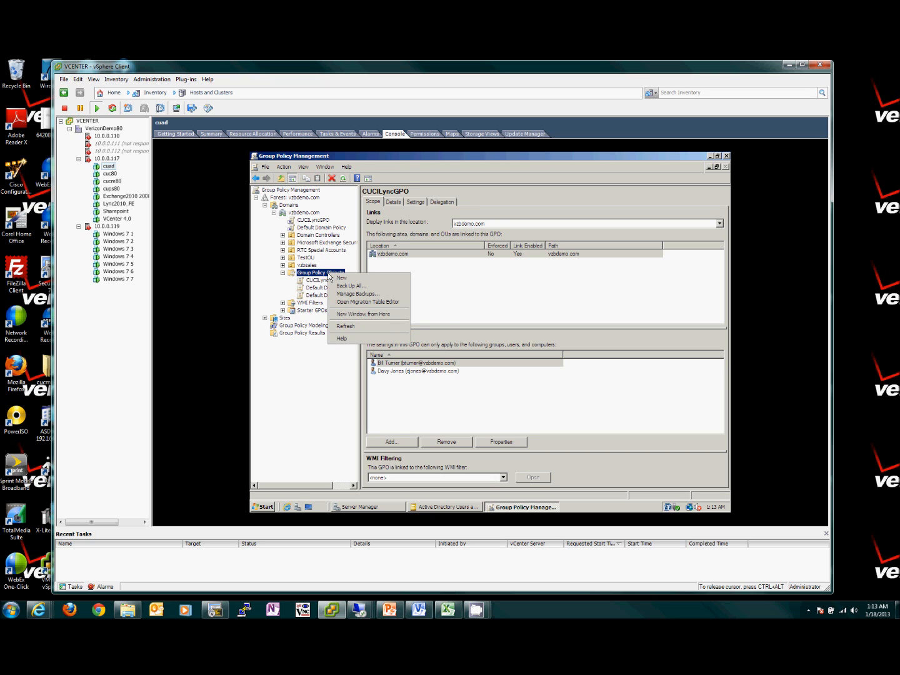
{"action": "left_click", "coordinate": [346, 278]}
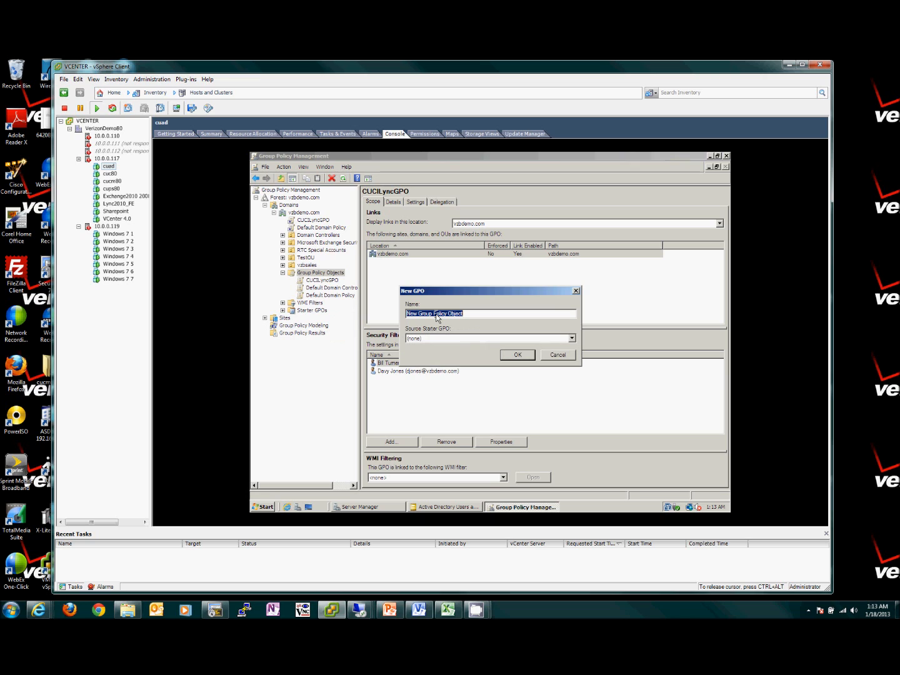
{"action": "type", "text": "everLync"}
{"action": "left_click", "coordinate": [515, 354]}
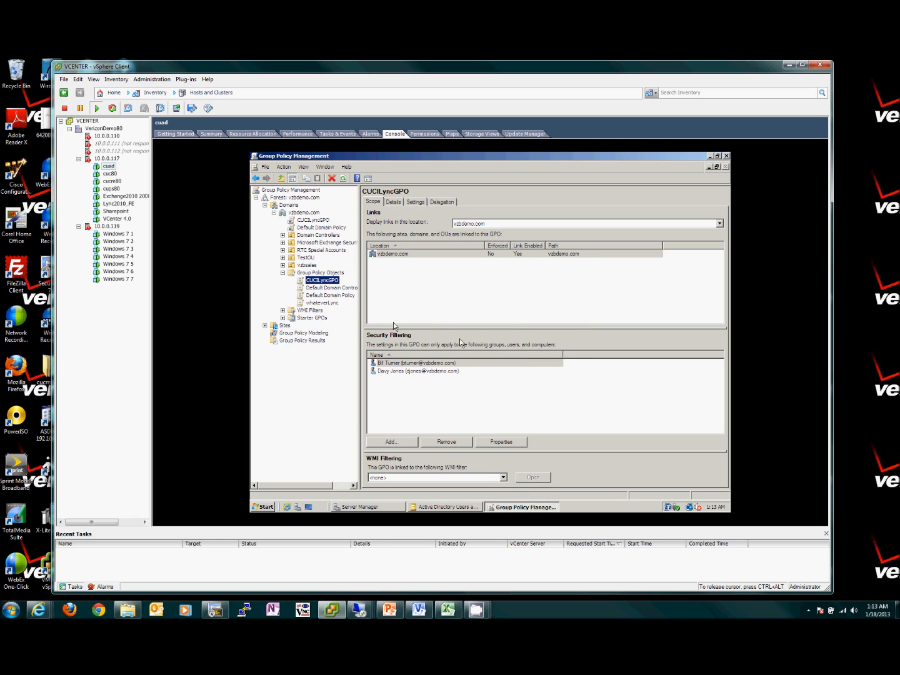
Open the whateverLync group policy object for editing.
{"action": "left_click", "coordinate": [333, 304]}
{"action": "right_click", "coordinate": [333, 307]}
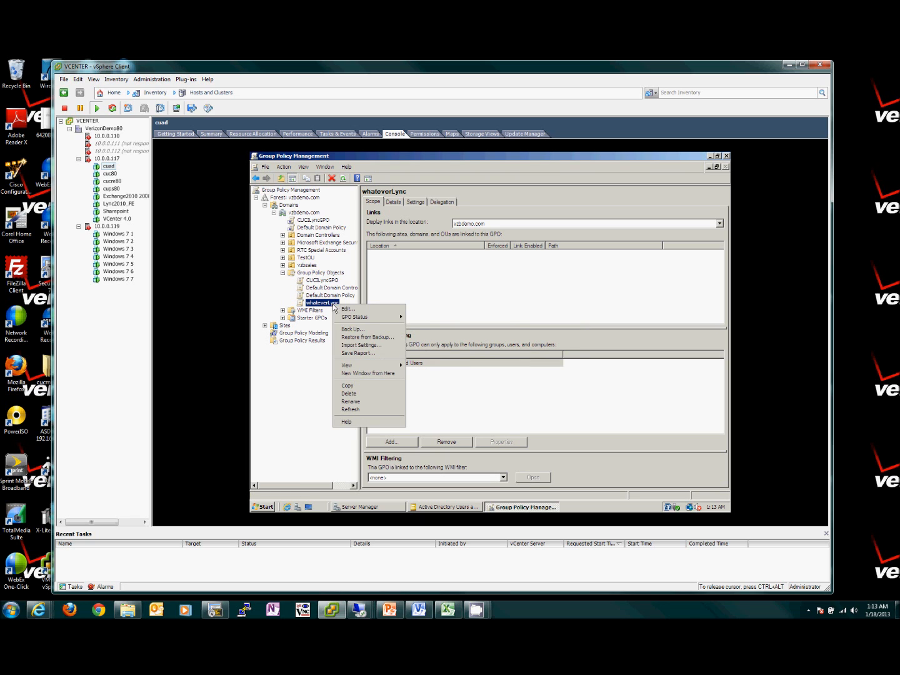
{"action": "left_click", "coordinate": [349, 310]}
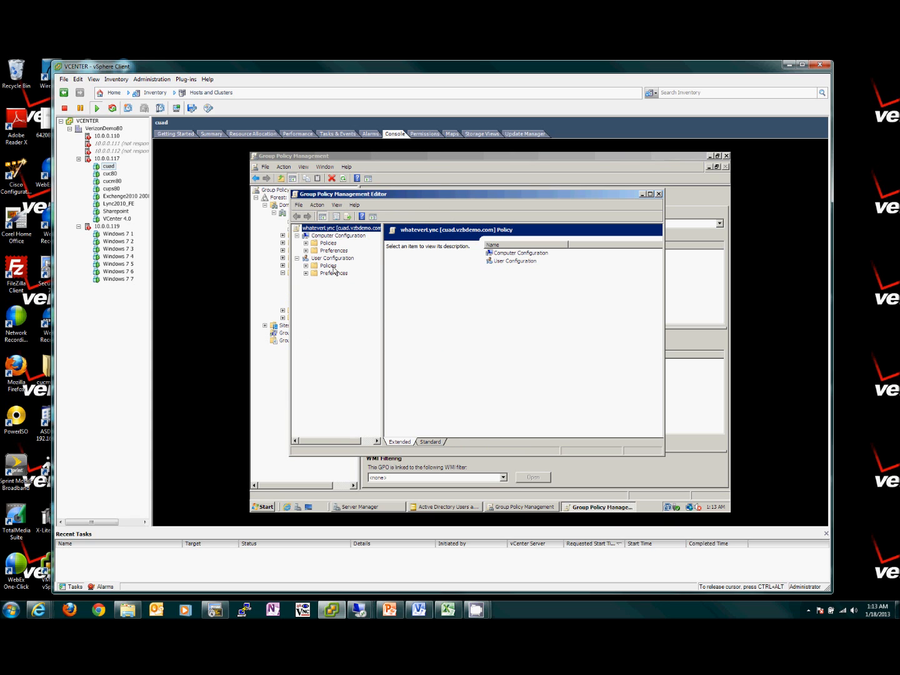
Open Add/Remove Templates for the Administrative Templates under the User Configuration policies.
{"action": "left_click", "coordinate": [329, 265]}
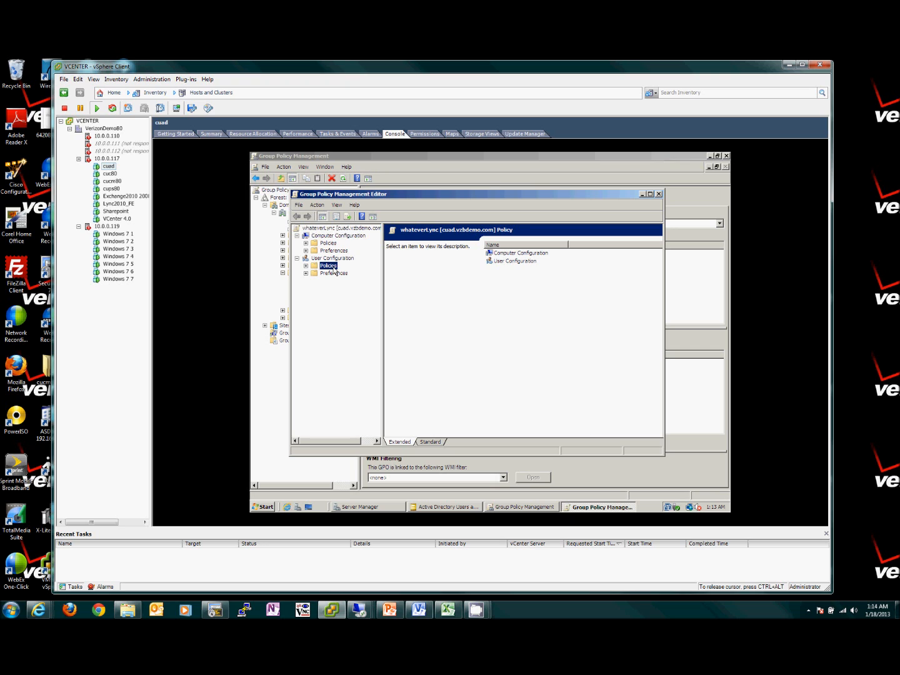
{"action": "left_click", "coordinate": [306, 267]}
{"action": "left_click", "coordinate": [339, 289]}
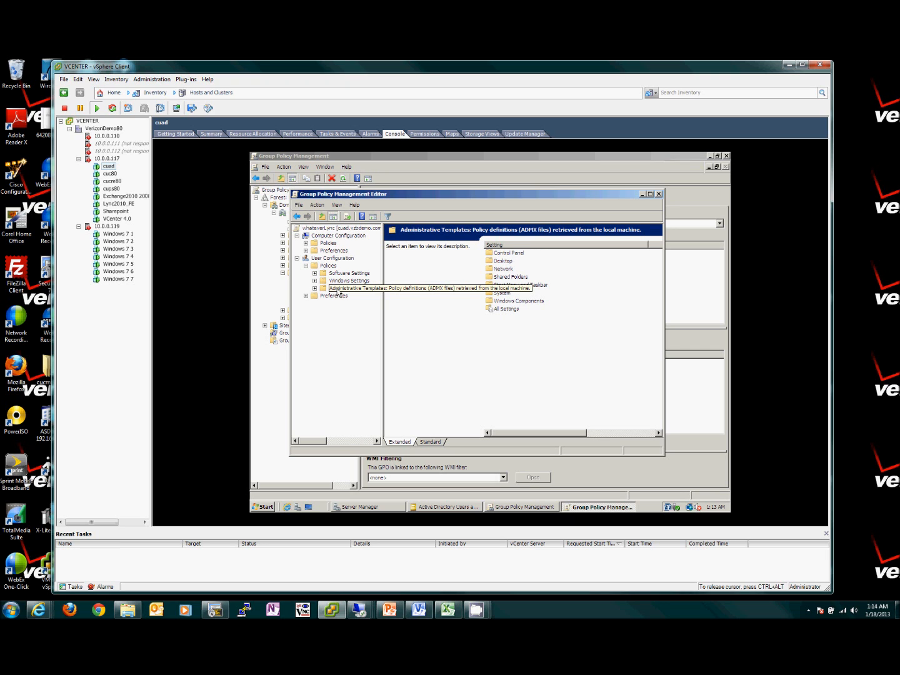
{"action": "right_click", "coordinate": [337, 291]}
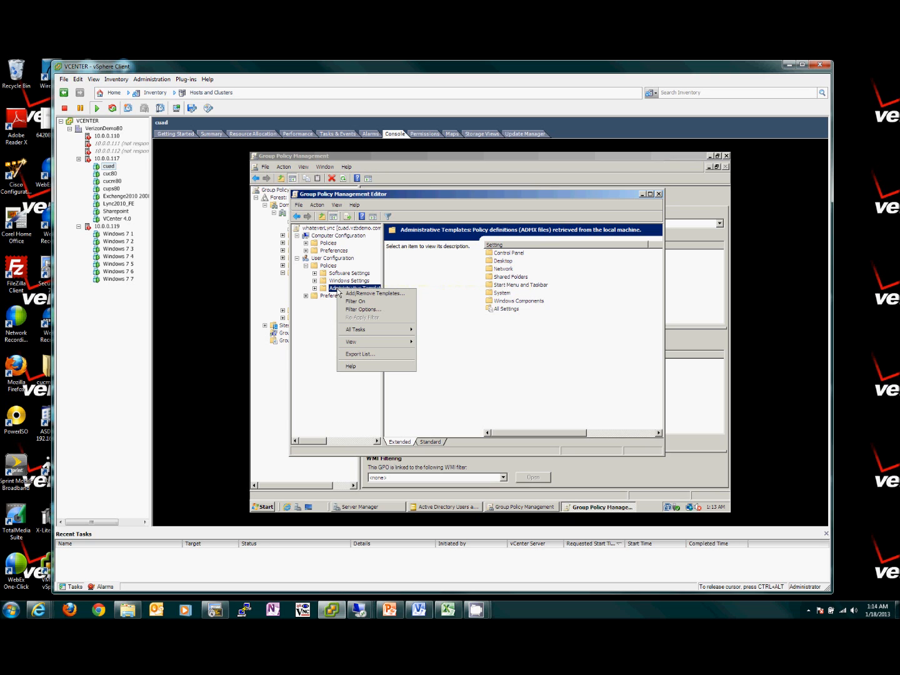
{"action": "left_click", "coordinate": [358, 294]}
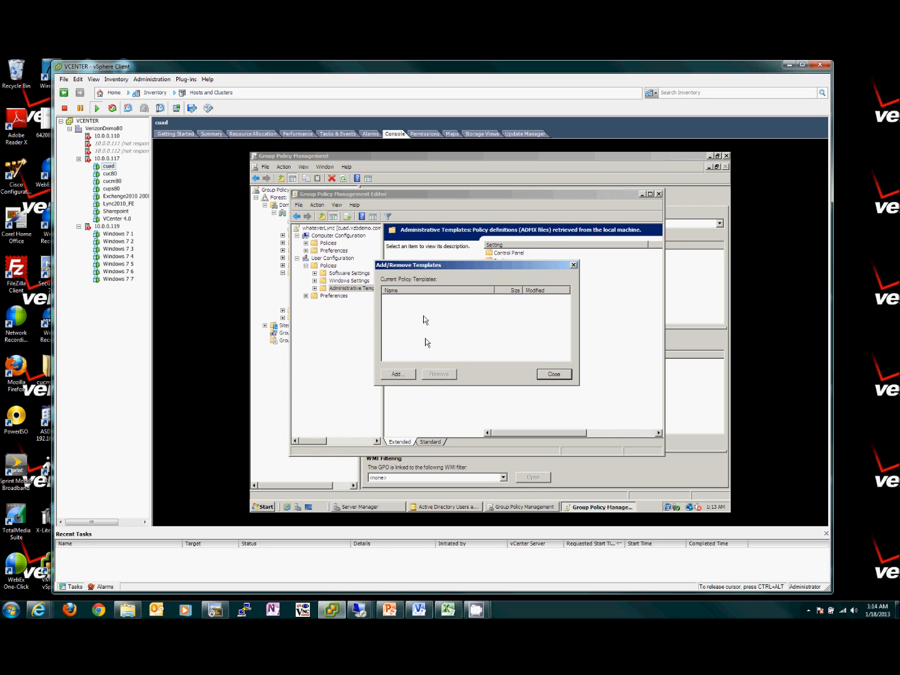
Start adding a policy template and browse to the Cisco folder on the network share \\172.17.1.47\share.
{"action": "left_click", "coordinate": [407, 373]}
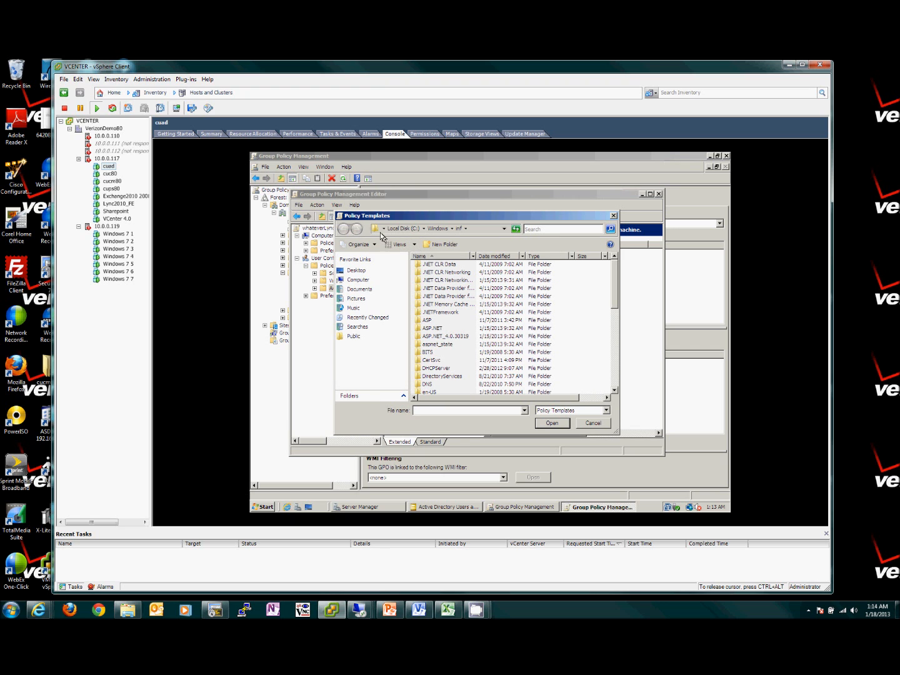
{"action": "left_click", "coordinate": [377, 231]}
{"action": "type", "text": "\\\\172.17.1.4"}
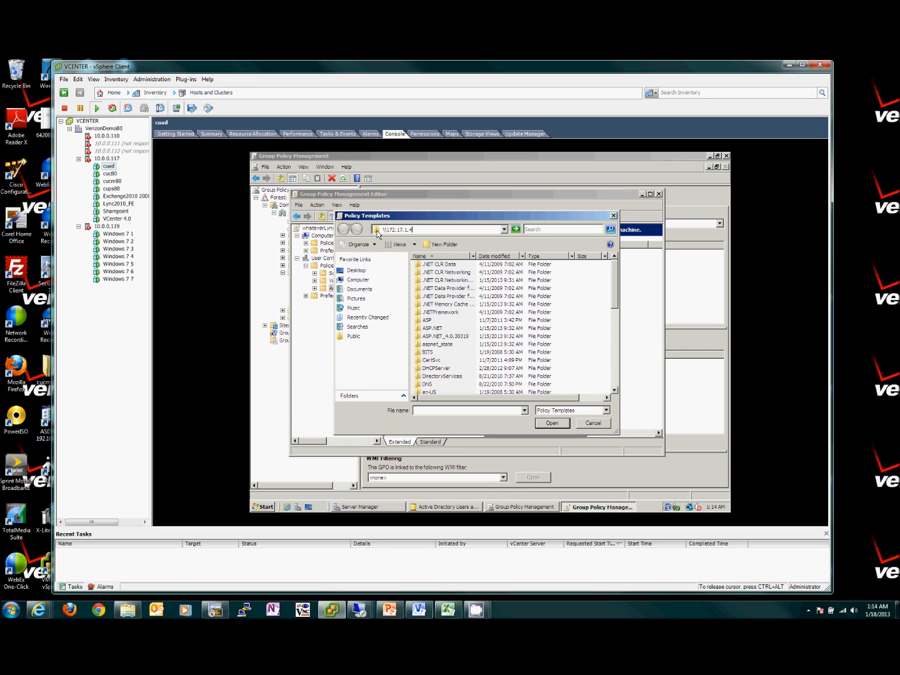
{"action": "type", "text": "7\\"}
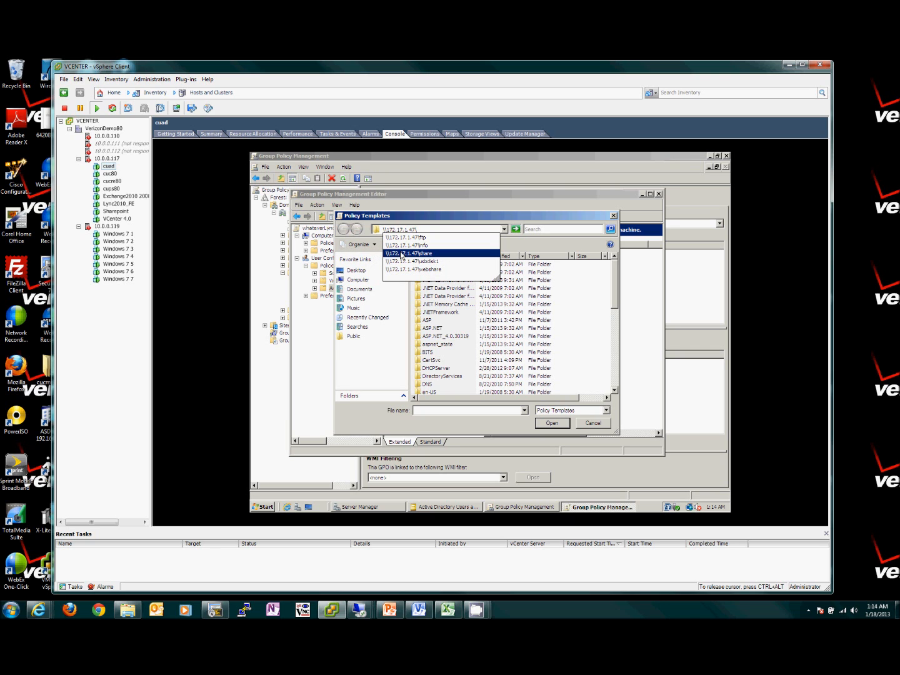
{"action": "left_click", "coordinate": [402, 253]}
{"action": "left_click", "coordinate": [455, 274]}
{"action": "double_click", "coordinate": [455, 275]}
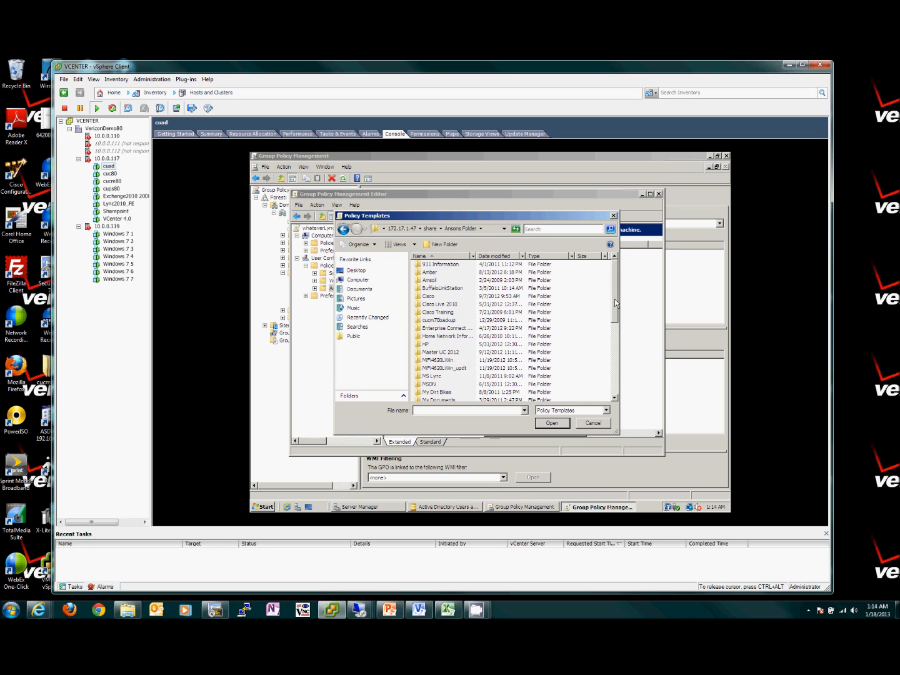
{"action": "double_click", "coordinate": [436, 295]}
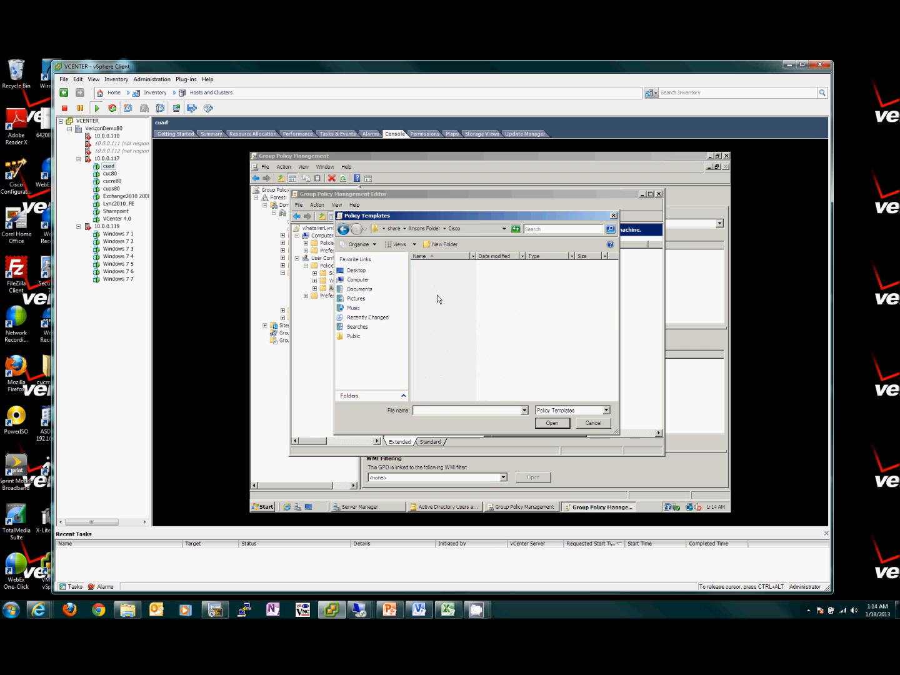
Browse from CUCIMOC through the nested cuci-lync-Admin-ffr.8-6-2 folders to the Config folder inside admin.
{"action": "left_click", "coordinate": [443, 383]}
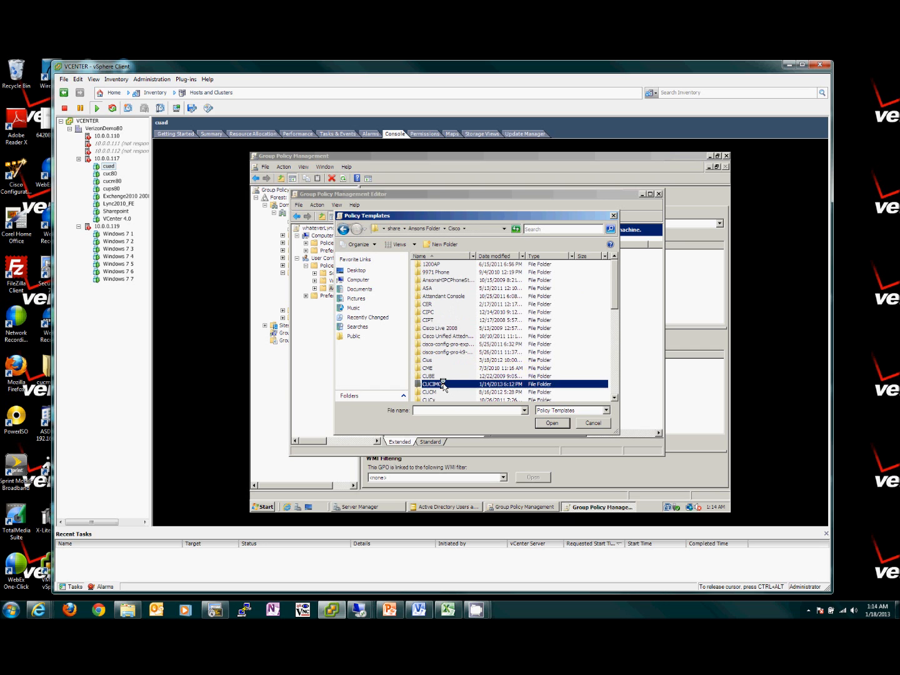
{"action": "double_click", "coordinate": [442, 384]}
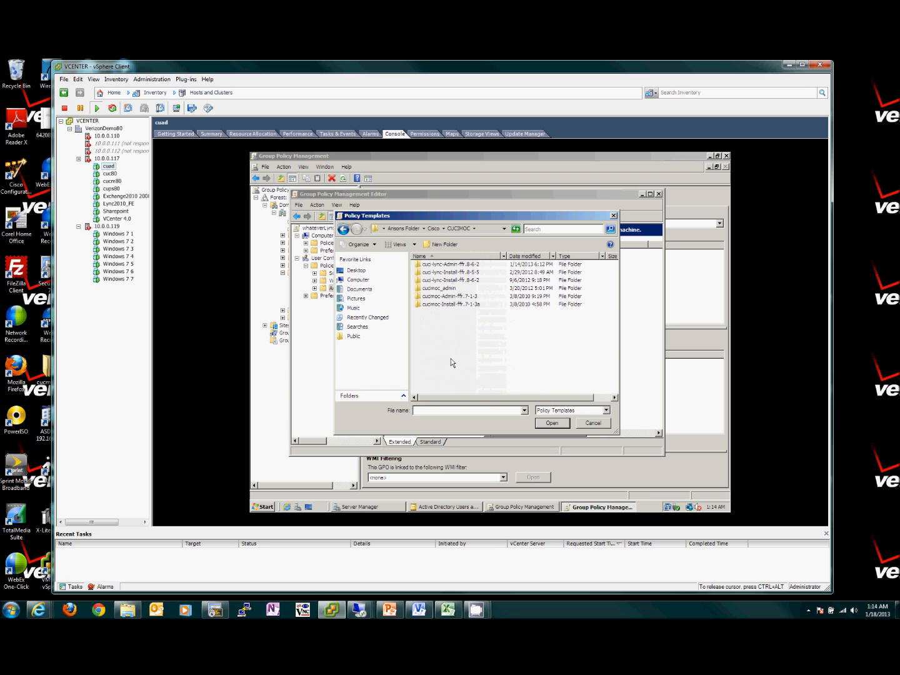
{"action": "double_click", "coordinate": [448, 265]}
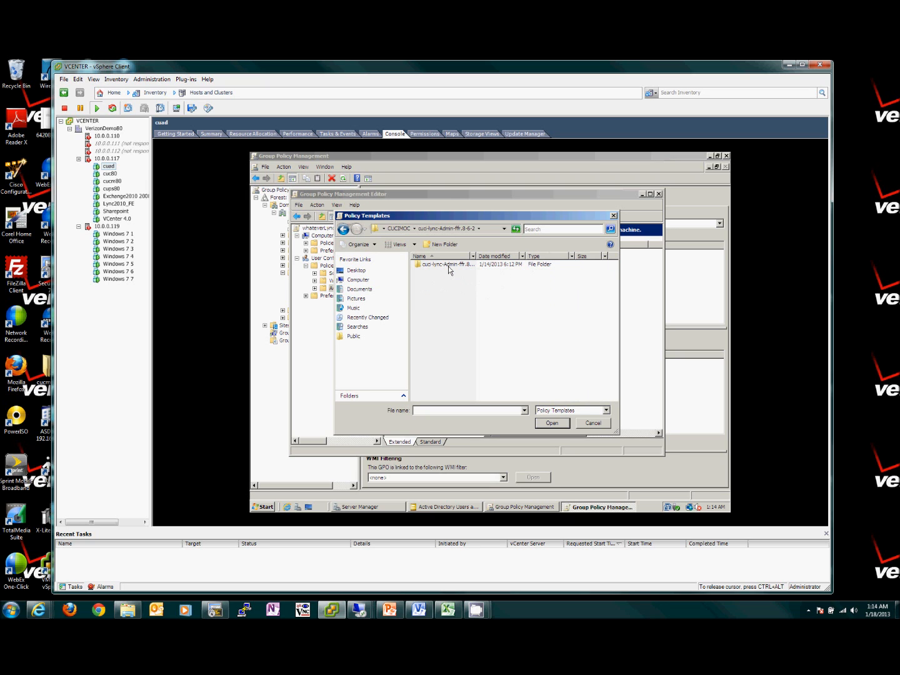
{"action": "double_click", "coordinate": [448, 266]}
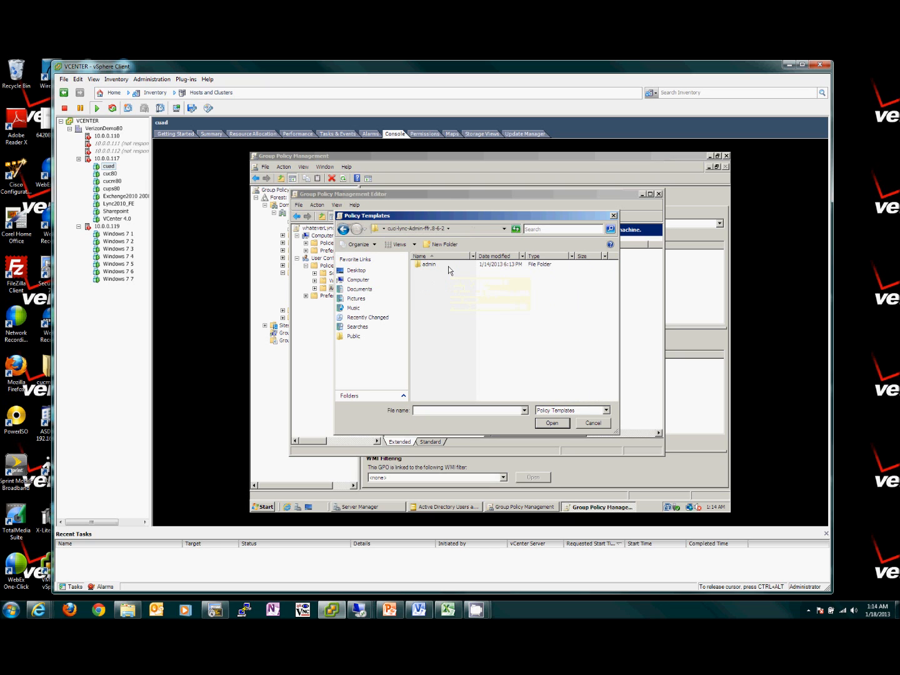
{"action": "double_click", "coordinate": [428, 265]}
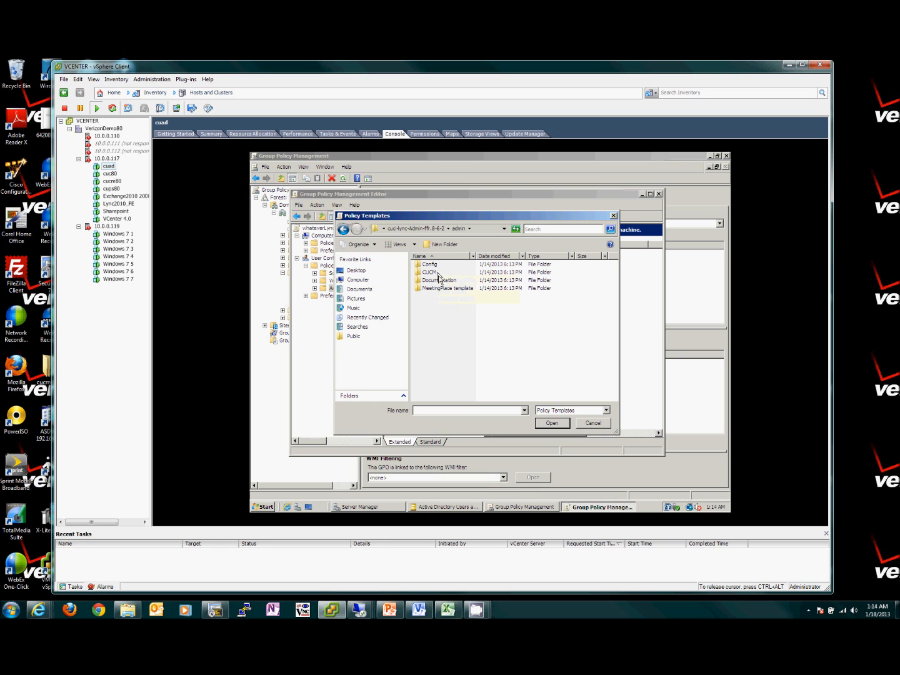
{"action": "double_click", "coordinate": [436, 265]}
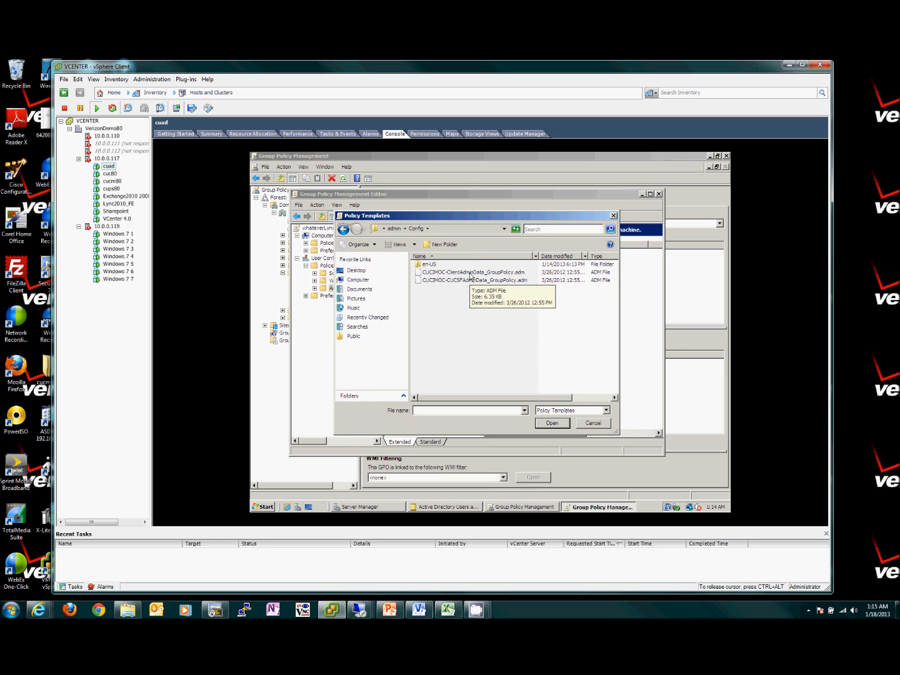
Add the CUCIMOC-ClientAdminData_GroupPolicy.adm and CUCIMOC-CUCSFAdminData_GroupPolicy.adm templates and close the template list.
{"action": "left_click", "coordinate": [470, 273]}
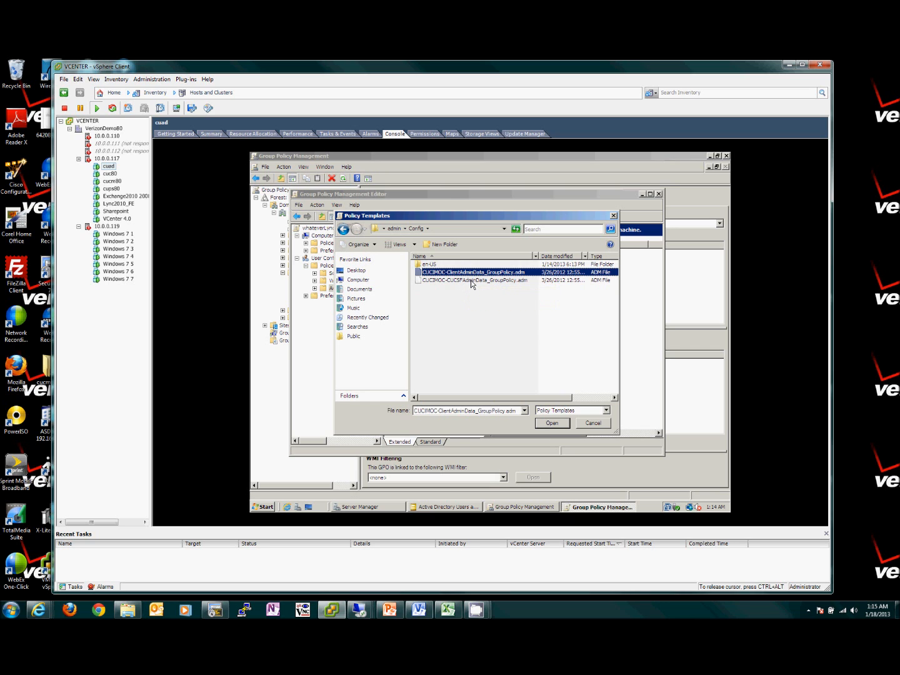
{"action": "left_click", "coordinate": [470, 279], "text": "ctrl"}
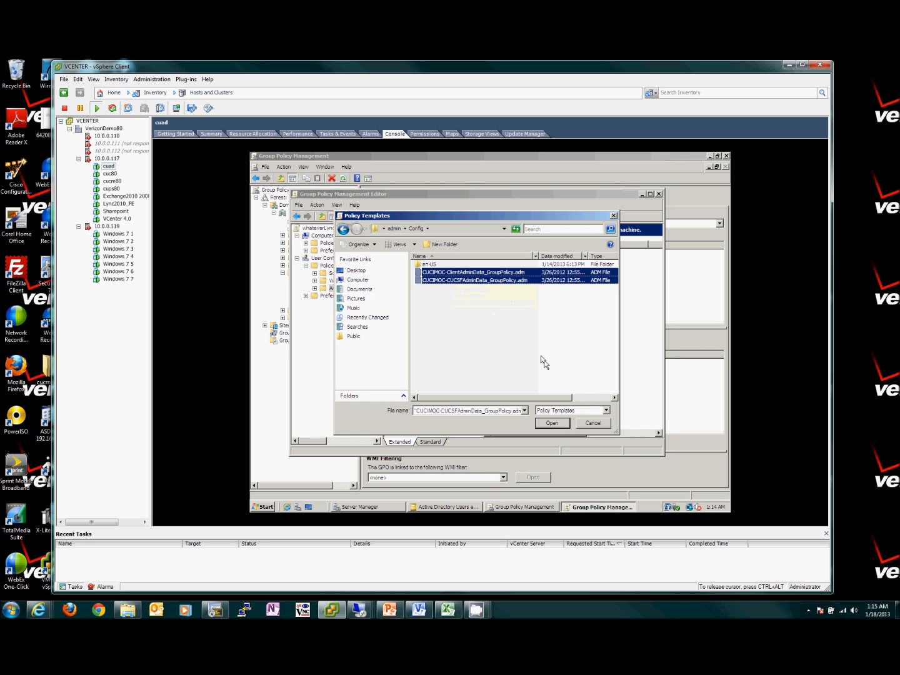
{"action": "left_click", "coordinate": [556, 424]}
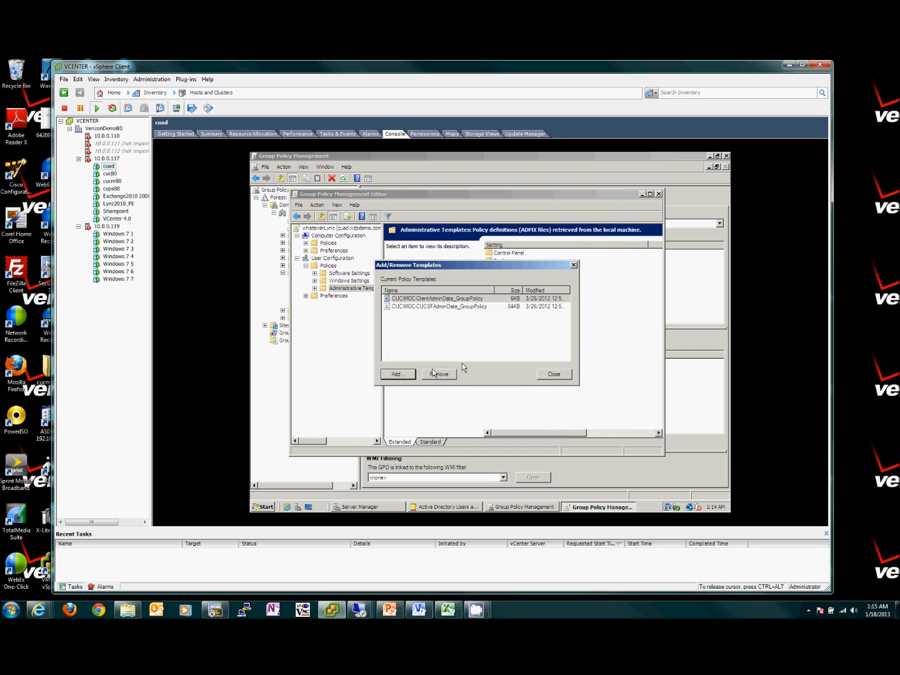
{"action": "left_click", "coordinate": [543, 373]}
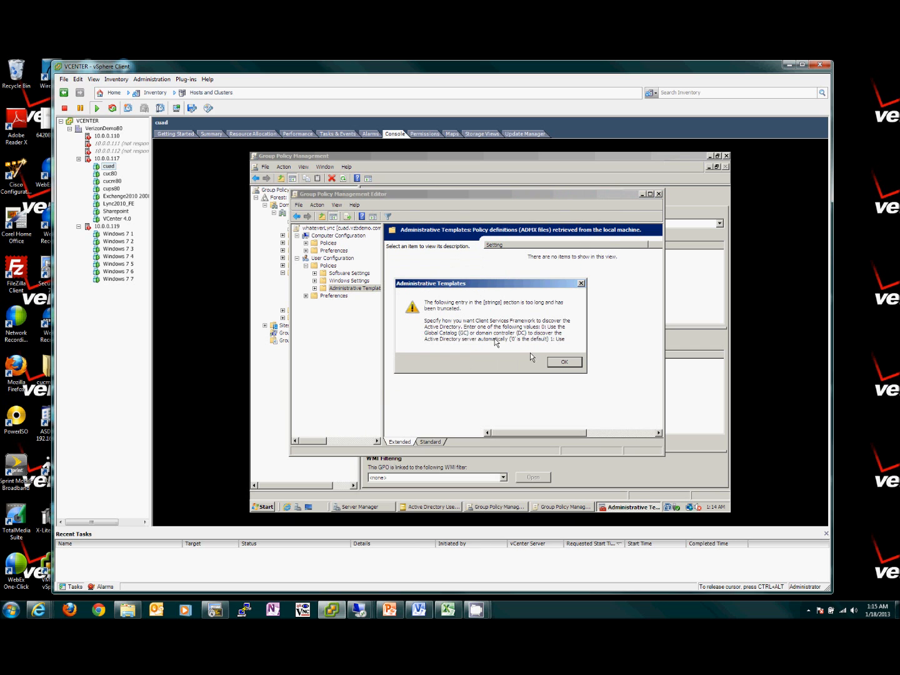
Expand Classic Administrative Templates in the whateverLync policy and view the Cisco UC Integration for Microsoft Lync Client settings.
{"action": "left_click", "coordinate": [565, 364]}
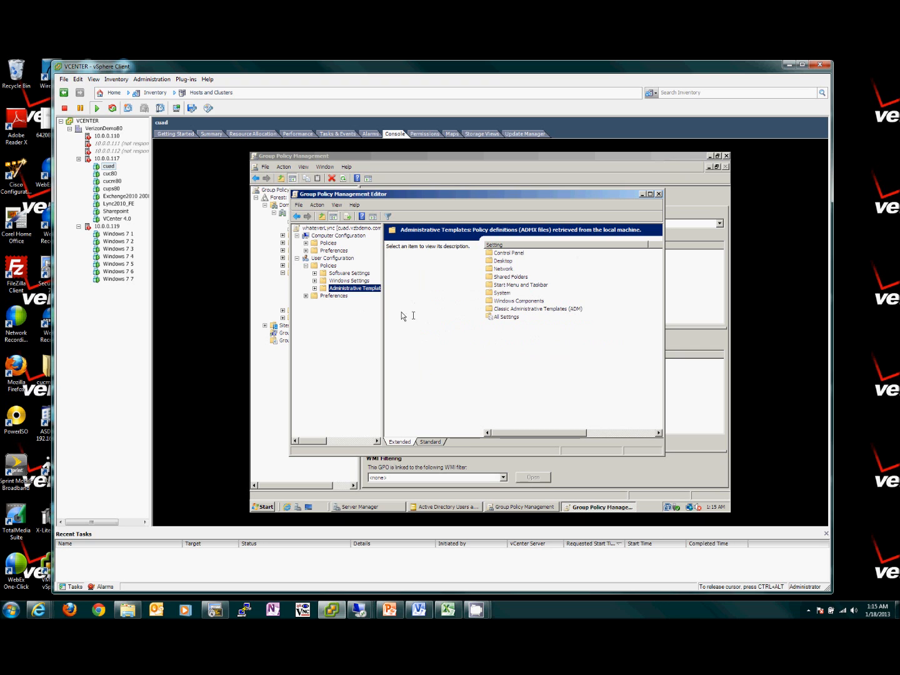
{"action": "left_click", "coordinate": [315, 289]}
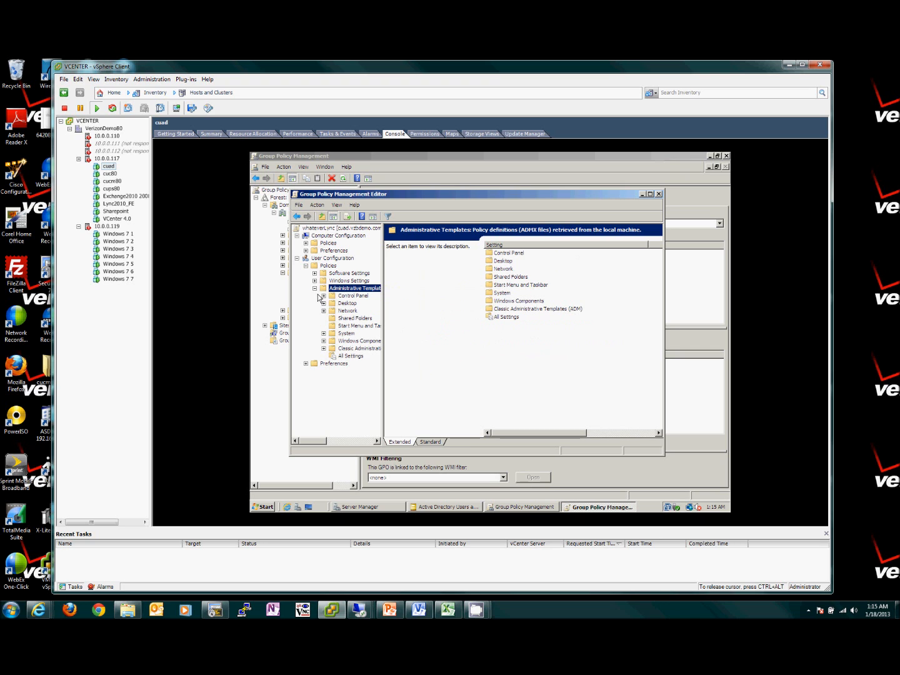
{"action": "left_click", "coordinate": [351, 347]}
{"action": "left_click", "coordinate": [324, 348]}
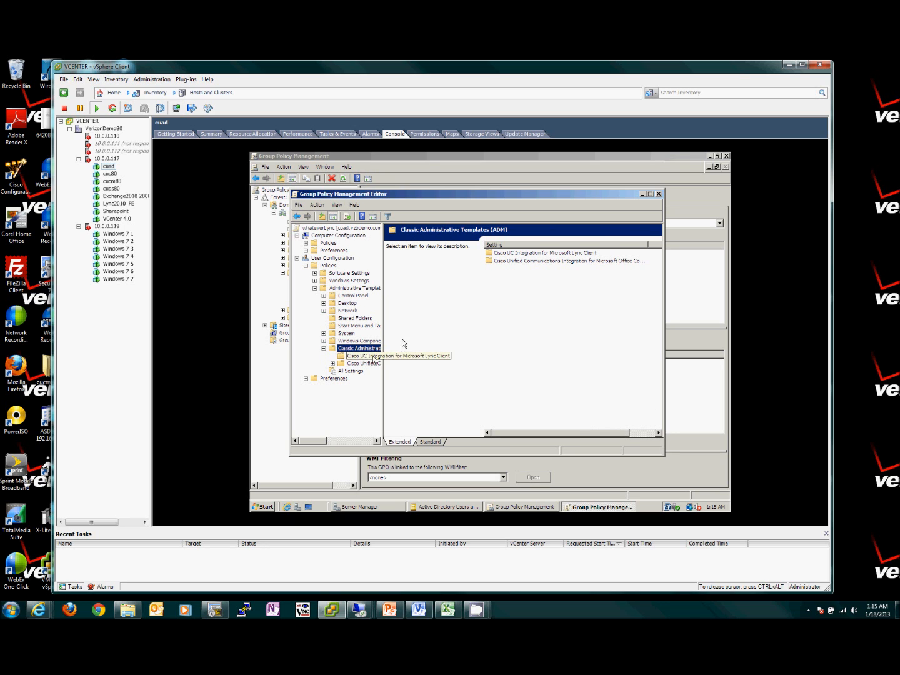
{"action": "left_click", "coordinate": [649, 193]}
{"action": "left_click_drag", "start_coordinate": [341, 354], "coordinate": [375, 355]}
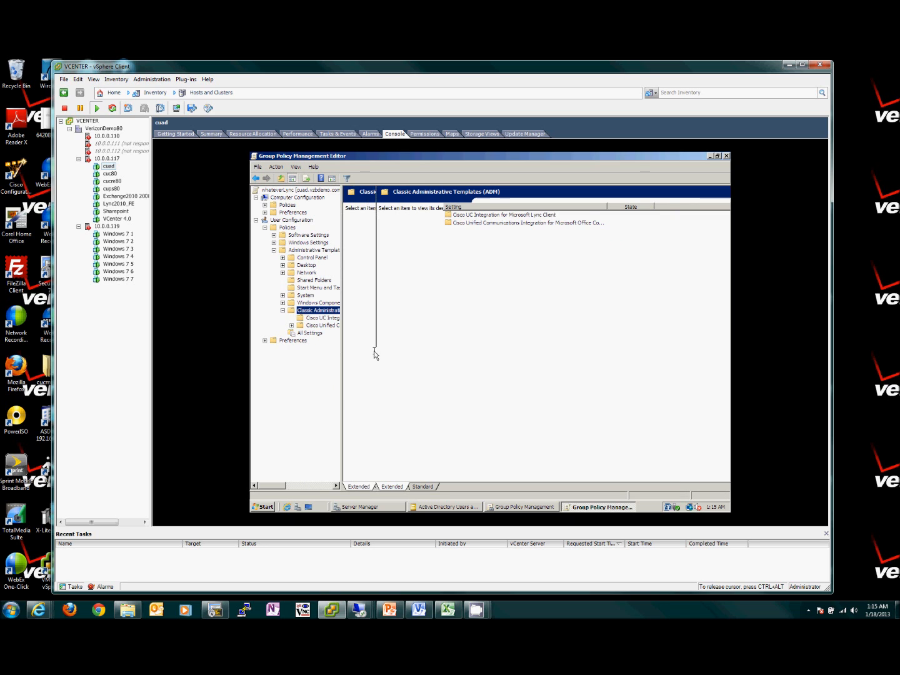
{"action": "left_click", "coordinate": [342, 318]}
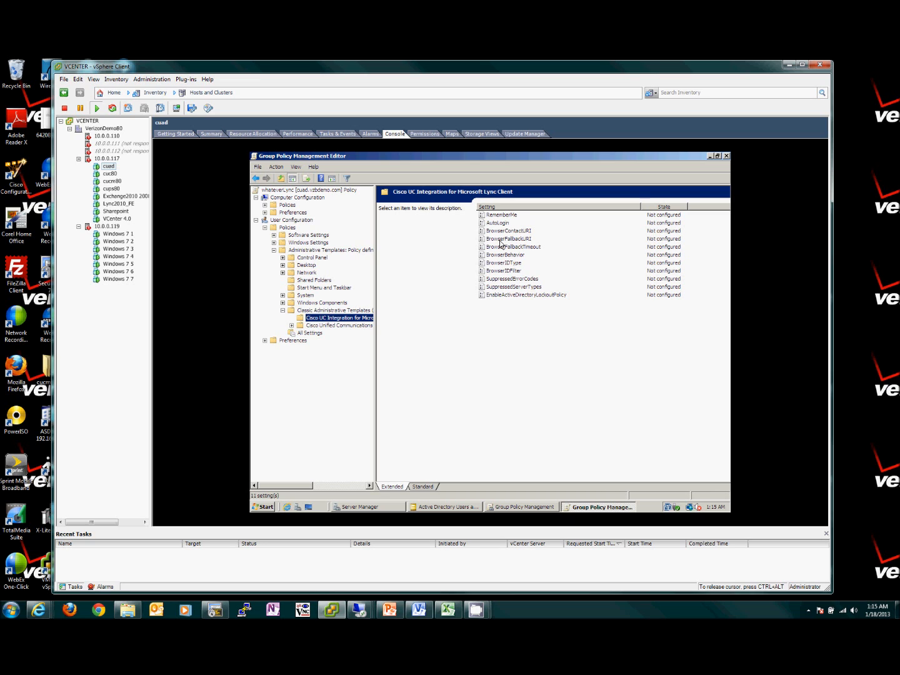
Review the TFTP, CTI and voicemail folders under Cisco Unified Communications Integration for Microsoft Office Communicator, and close the policy editor.
{"action": "left_click", "coordinate": [344, 325]}
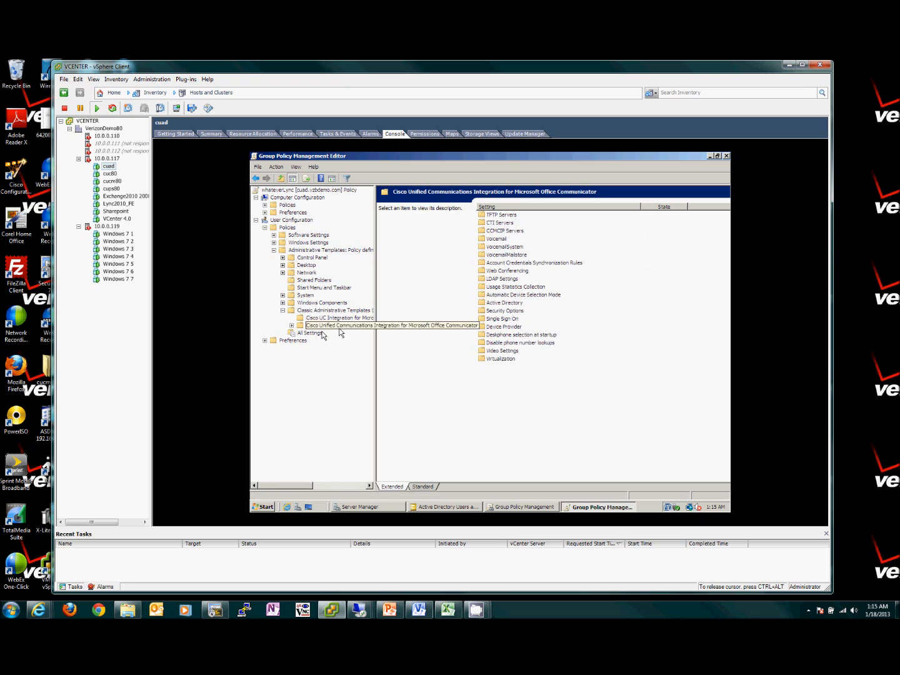
{"action": "left_click", "coordinate": [291, 325]}
{"action": "left_click", "coordinate": [335, 335]}
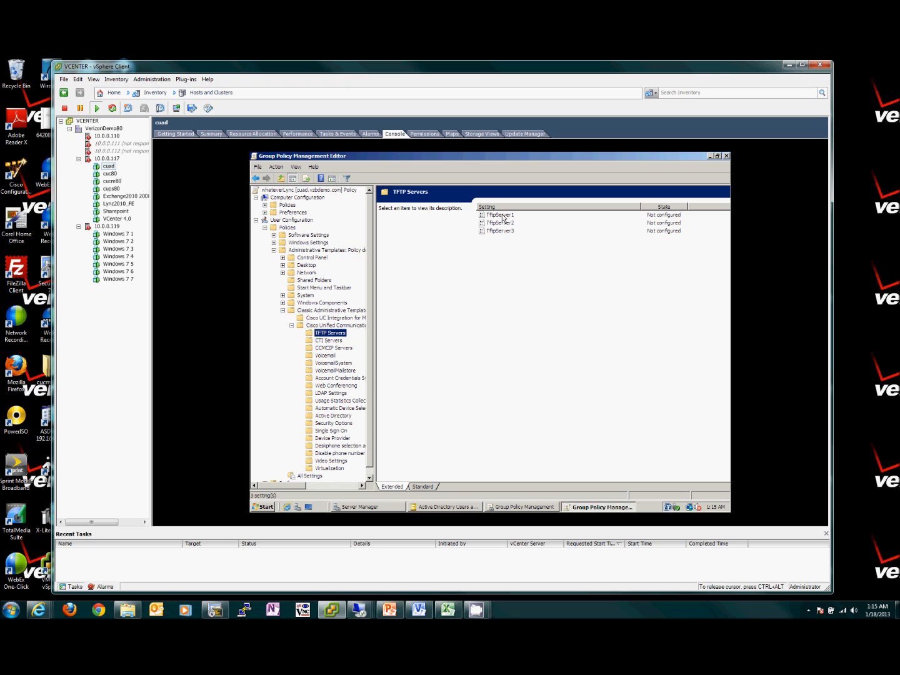
{"action": "left_click", "coordinate": [335, 341]}
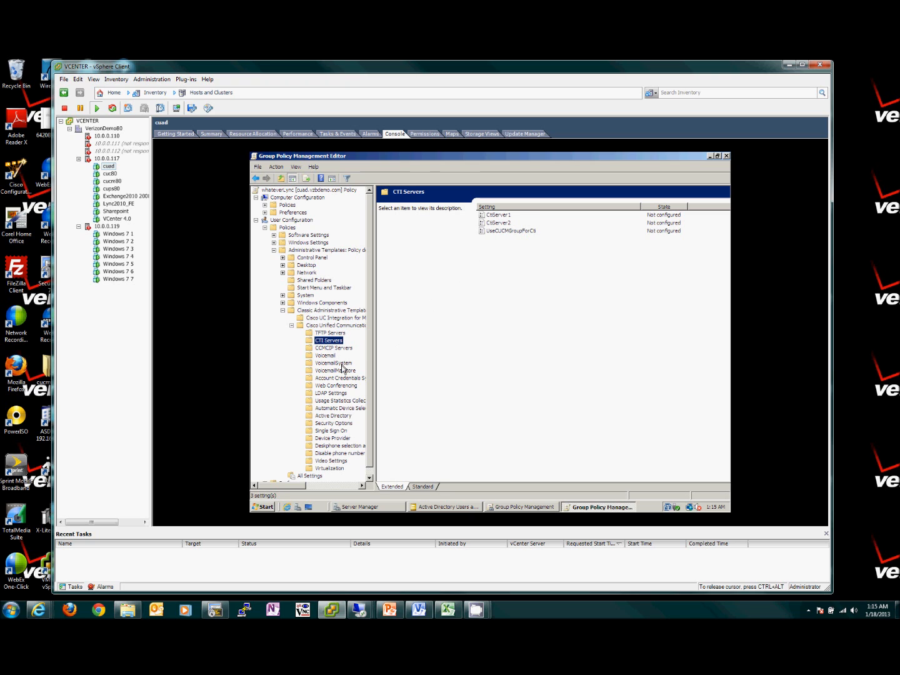
{"action": "left_click", "coordinate": [341, 364]}
{"action": "left_click", "coordinate": [345, 371]}
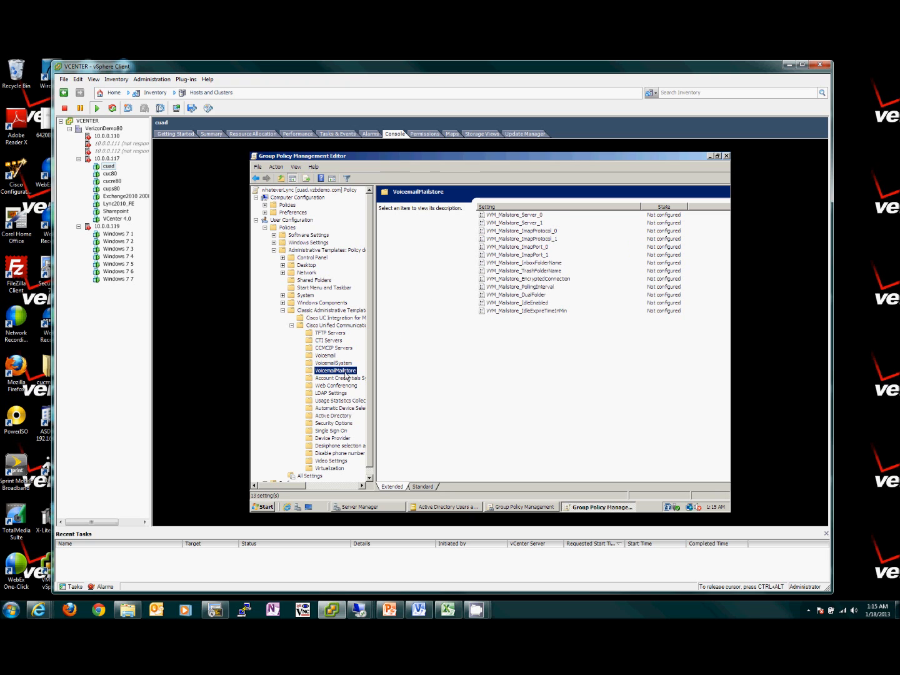
{"action": "left_click", "coordinate": [726, 156]}
Open the CUCILyncGPO object for editing and expand its User Configuration policies, dismissing the template warning.
{"action": "left_click", "coordinate": [323, 281]}
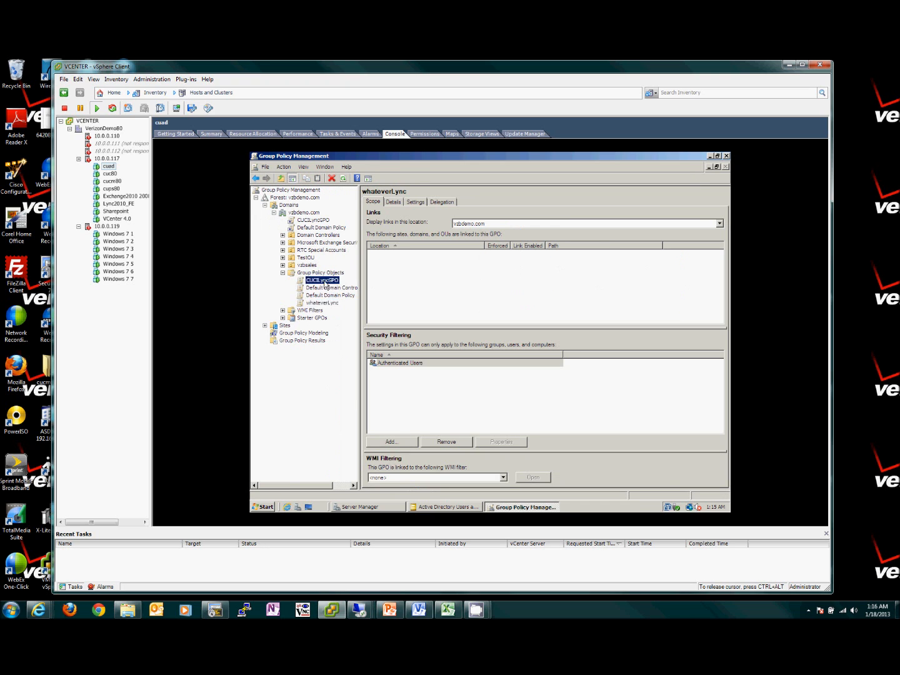
{"action": "right_click", "coordinate": [329, 284]}
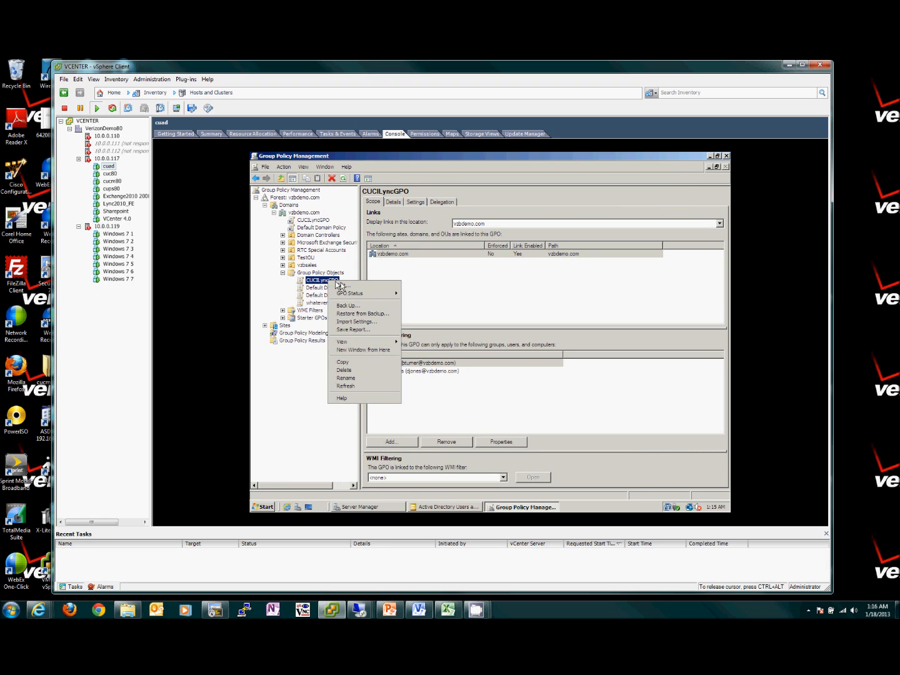
{"action": "left_click", "coordinate": [336, 286]}
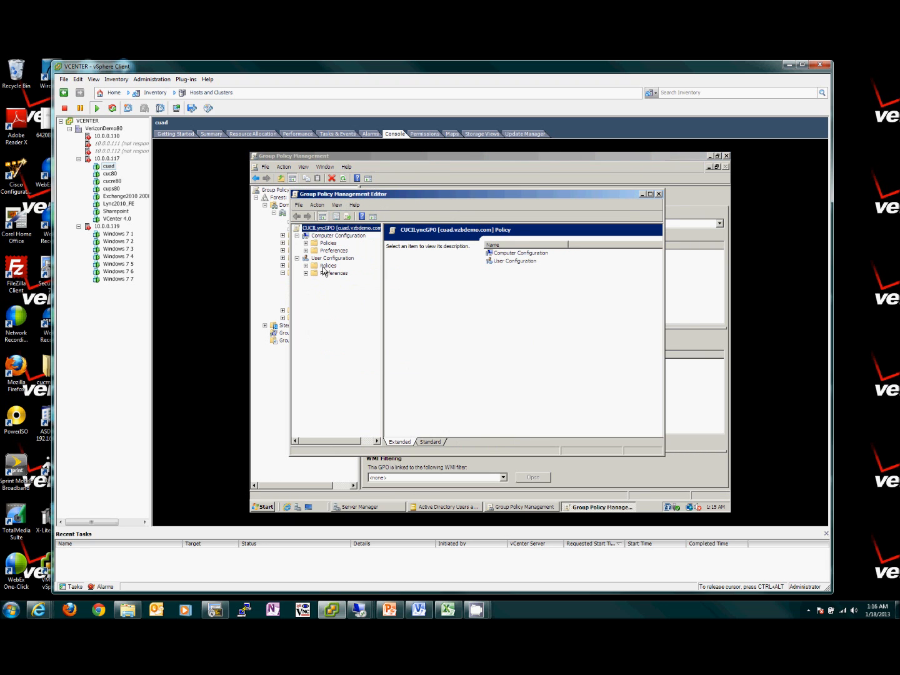
{"action": "double_click", "coordinate": [328, 266]}
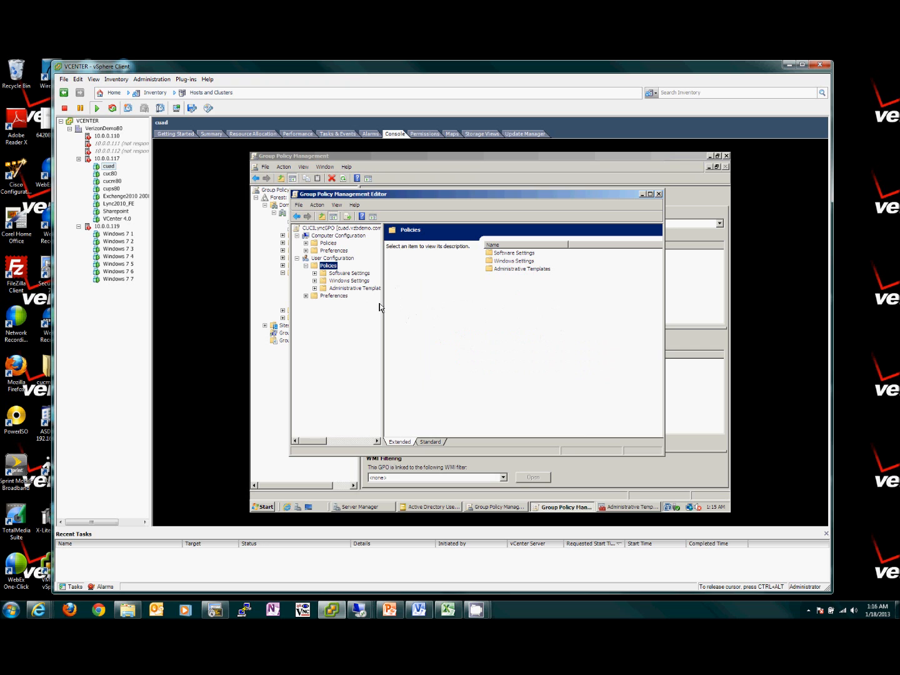
{"action": "left_click", "coordinate": [610, 506]}
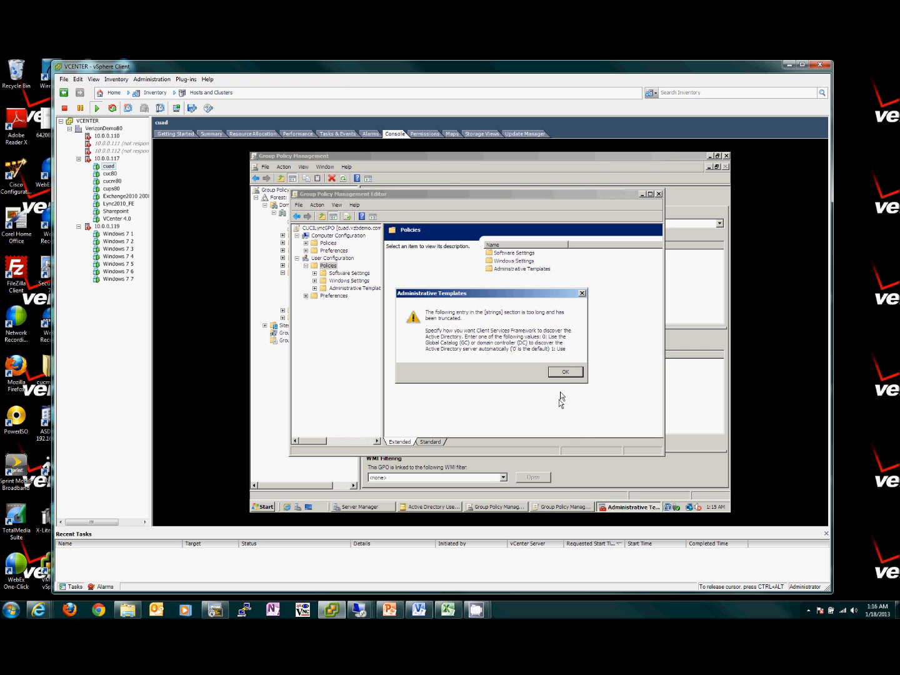
{"action": "left_click", "coordinate": [565, 374]}
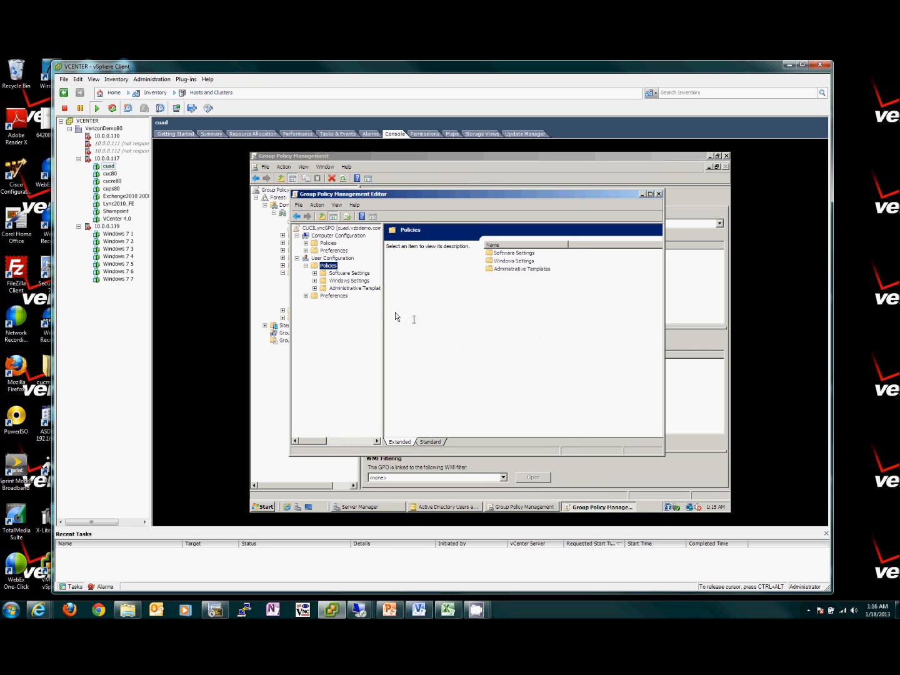
View the Cisco UC Integration for Microsoft Lync Client settings under Classic Administrative Templates in an enlarged editor.
{"action": "left_click", "coordinate": [353, 288]}
{"action": "left_click", "coordinate": [314, 288]}
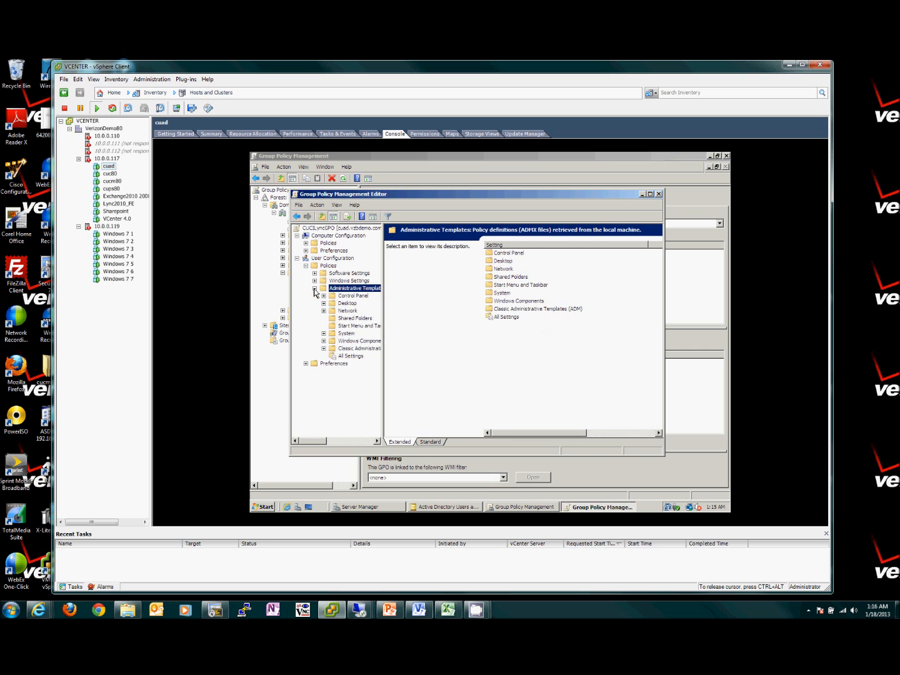
{"action": "left_click", "coordinate": [347, 349]}
{"action": "left_click", "coordinate": [323, 348]}
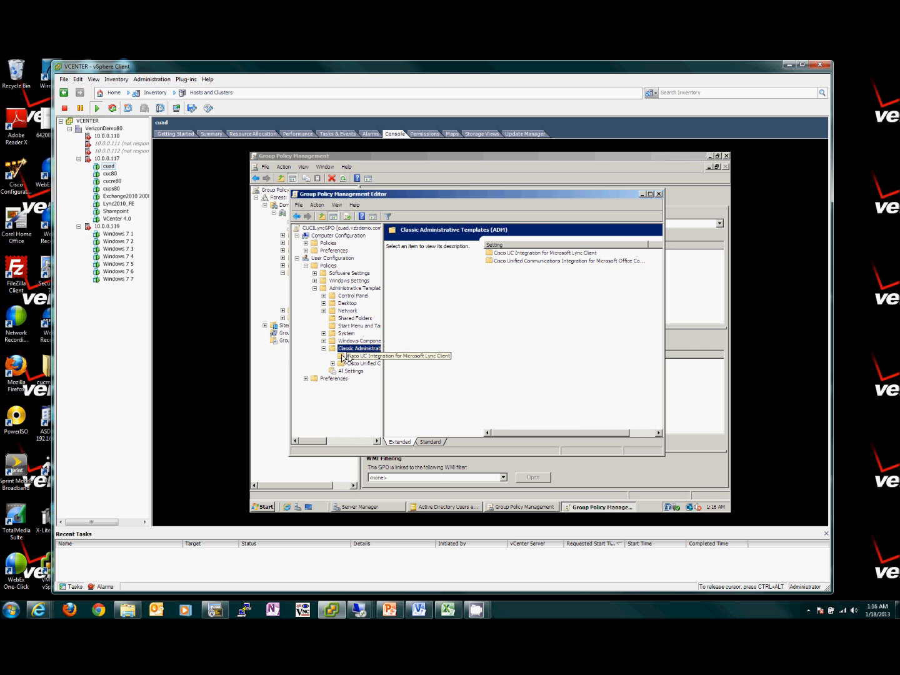
{"action": "left_click", "coordinate": [361, 356]}
{"action": "left_click", "coordinate": [650, 194]}
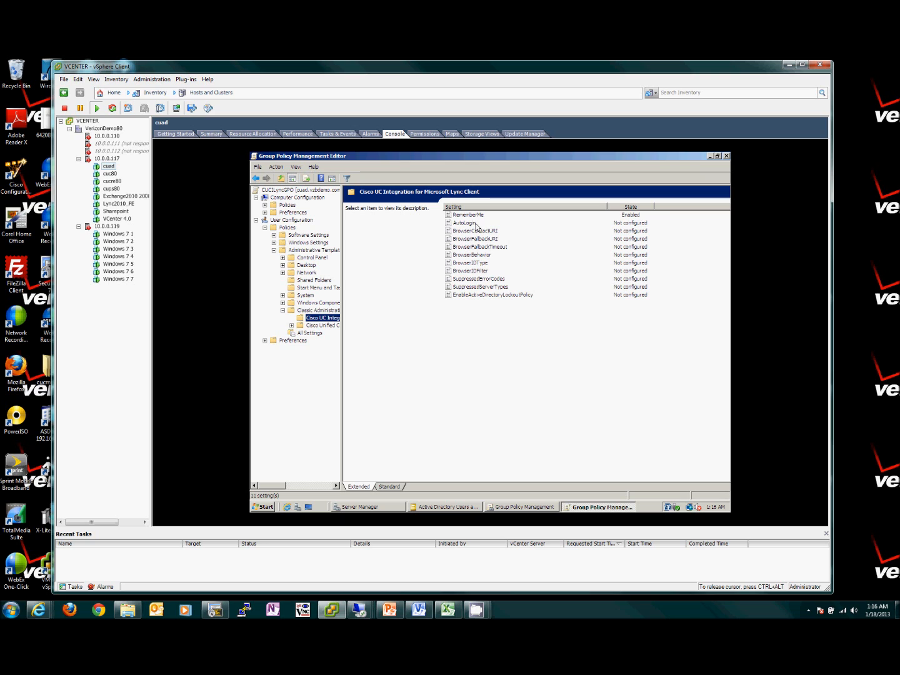
Expand the Cisco Unified Communications Integration folder and check the server value of TftpServer1 in TFTP Servers.
{"action": "left_click", "coordinate": [322, 325]}
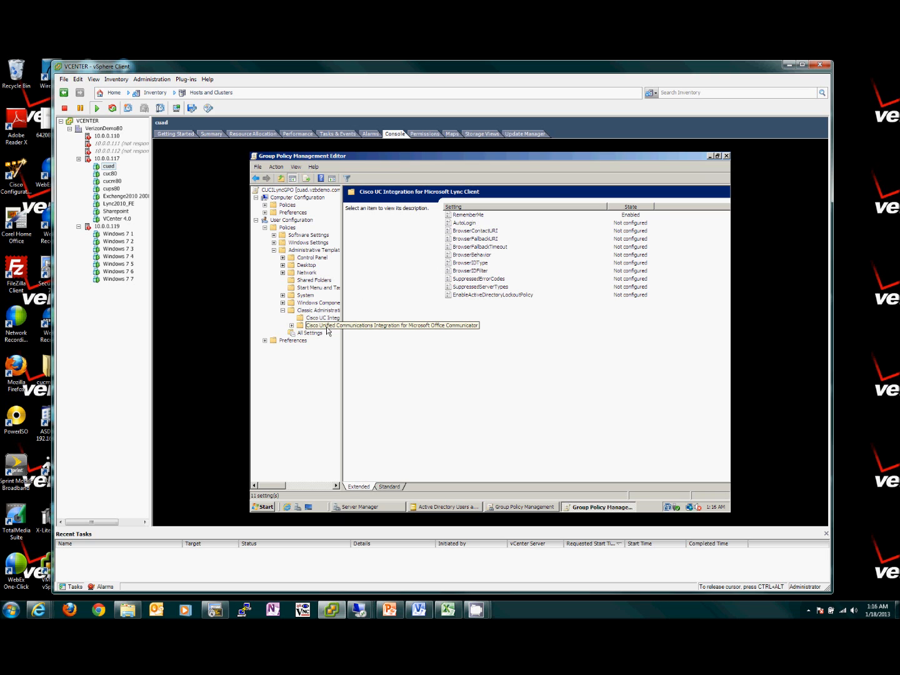
{"action": "left_click", "coordinate": [291, 324]}
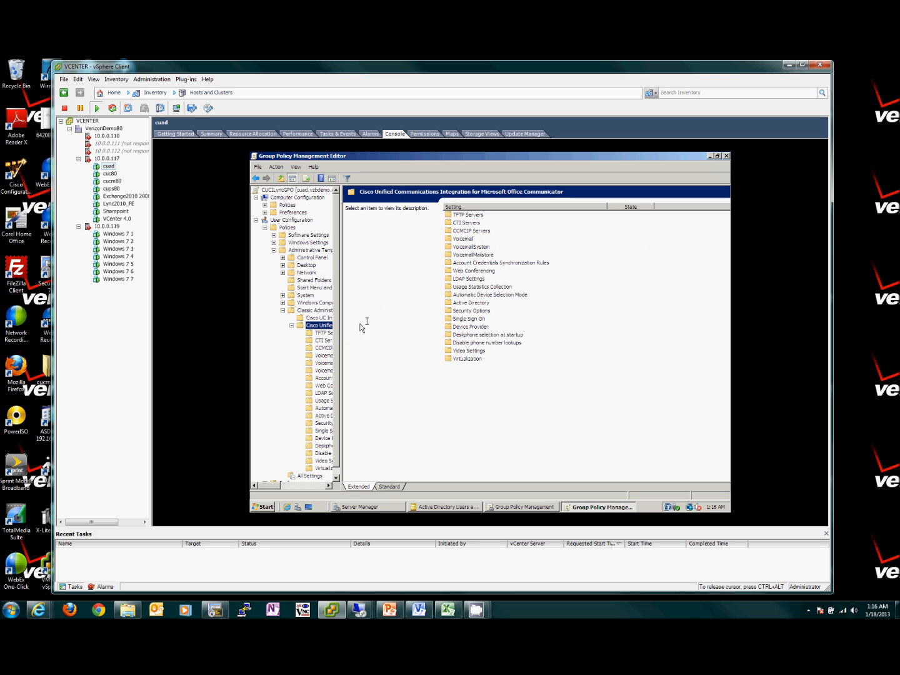
{"action": "left_click_drag", "start_coordinate": [343, 328], "coordinate": [391, 323]}
{"action": "left_click", "coordinate": [344, 333]}
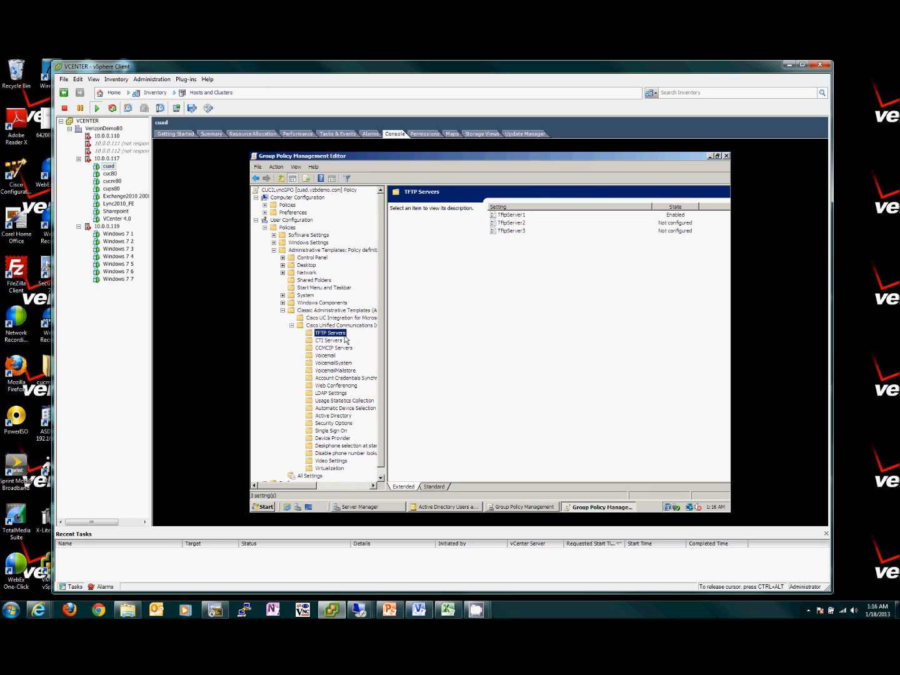
{"action": "double_click", "coordinate": [521, 215]}
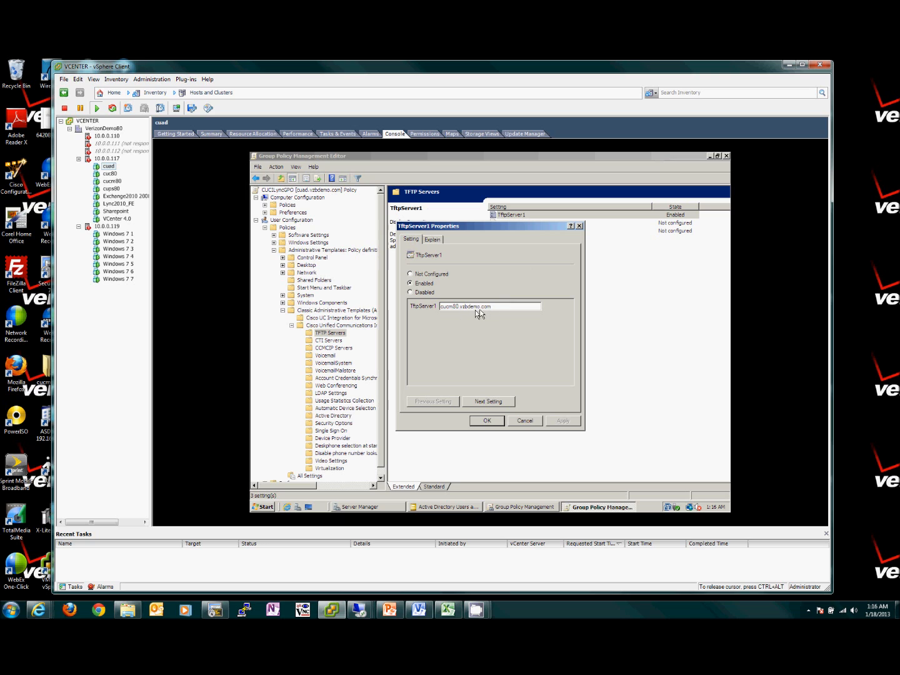
{"action": "left_click", "coordinate": [493, 420]}
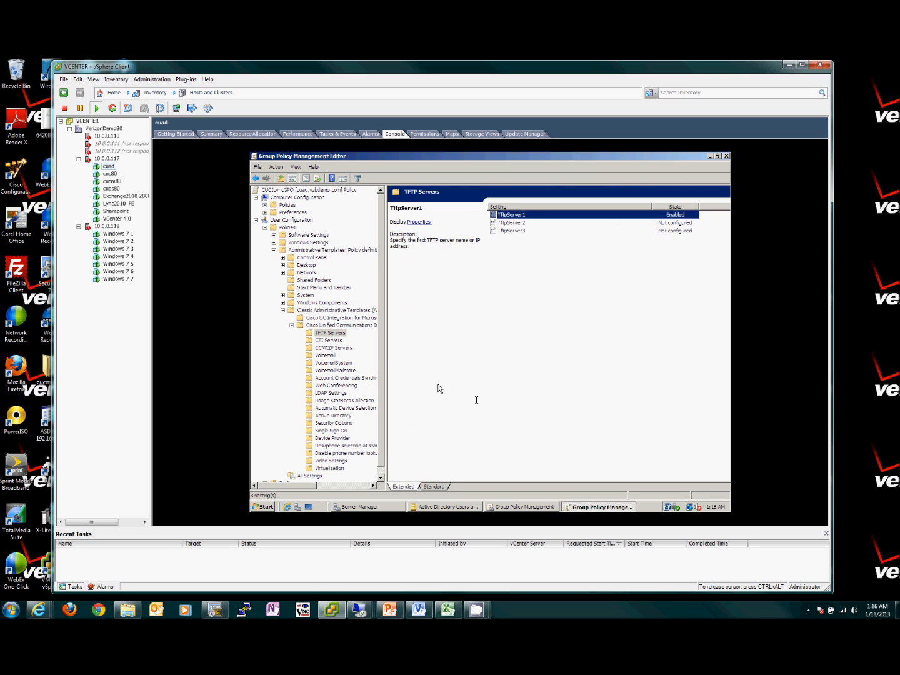
Check the server value of CtiServer1 in the CTI Servers folder.
{"action": "left_click", "coordinate": [335, 340]}
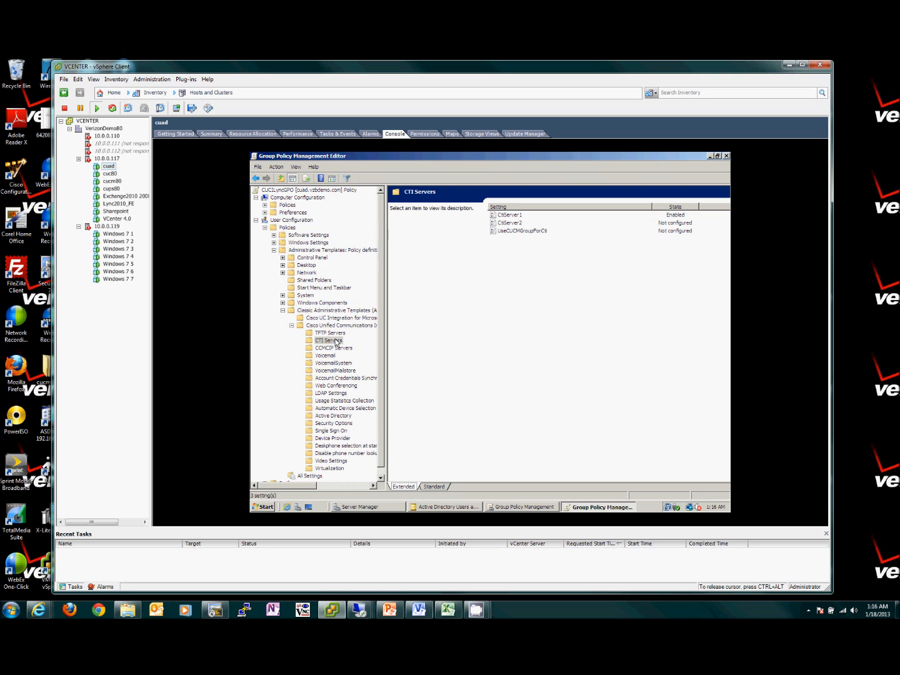
{"action": "double_click", "coordinate": [508, 217]}
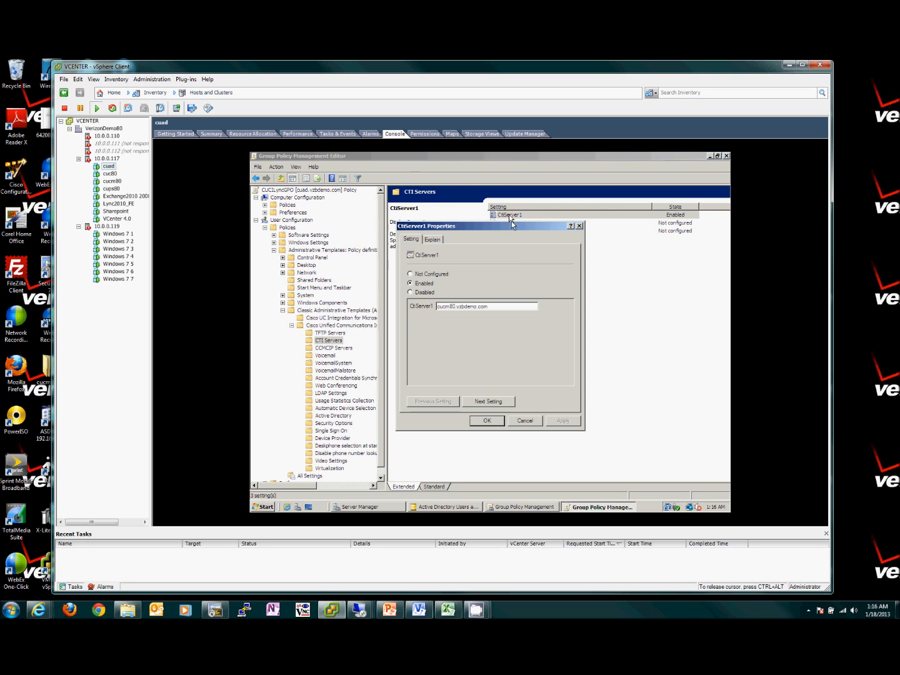
{"action": "left_click", "coordinate": [487, 420]}
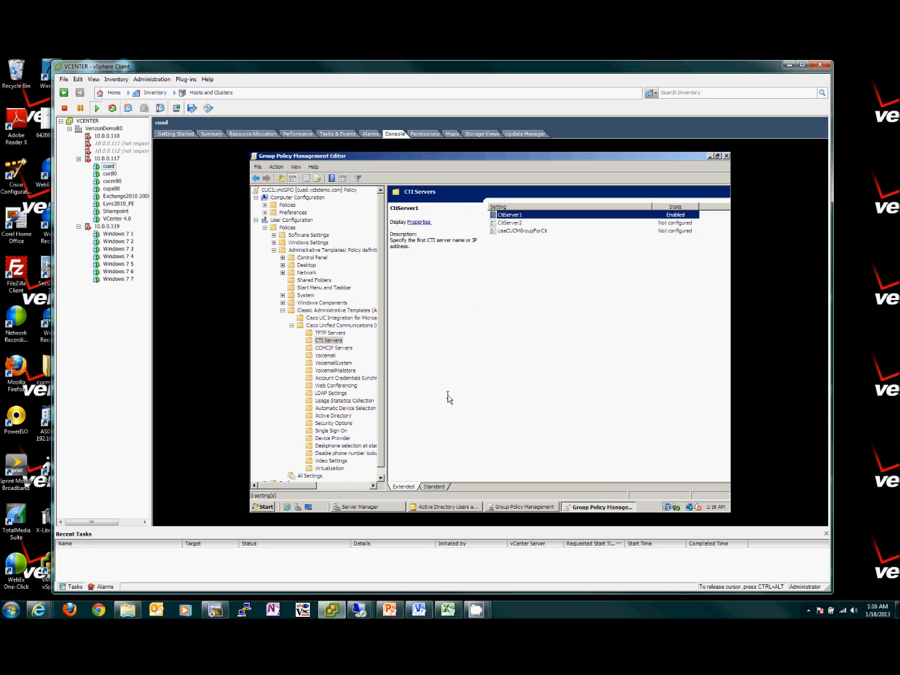
Edit the VoicemailPilotNumber value in the Voicemail folder and accept the setting.
{"action": "left_click", "coordinate": [334, 357]}
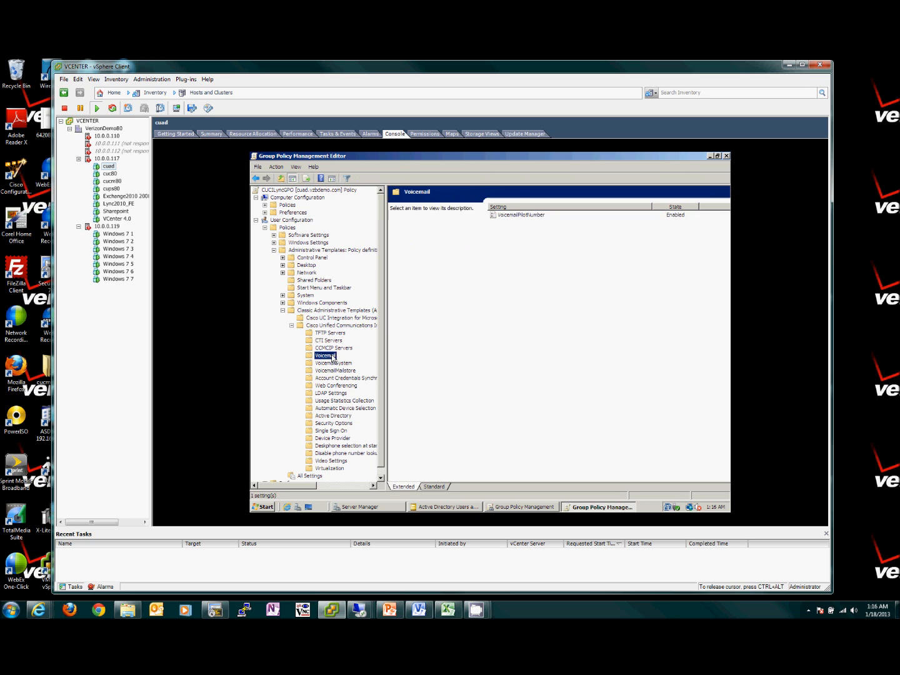
{"action": "double_click", "coordinate": [513, 215]}
{"action": "left_click", "coordinate": [473, 306]}
{"action": "key", "text": "BackSpace"}
{"action": "key", "text": "BackSpace"}
{"action": "left_click", "coordinate": [493, 419]}
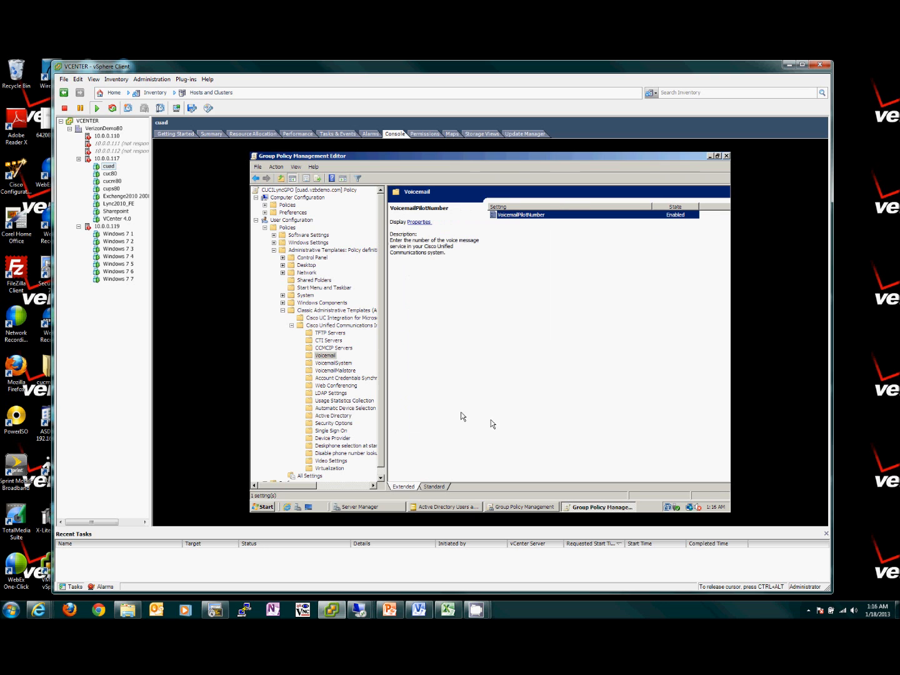
Review the settings in the VoicemailSystem, VoicemailMailstore, Active Directory and Video Settings folders.
{"action": "left_click", "coordinate": [345, 364]}
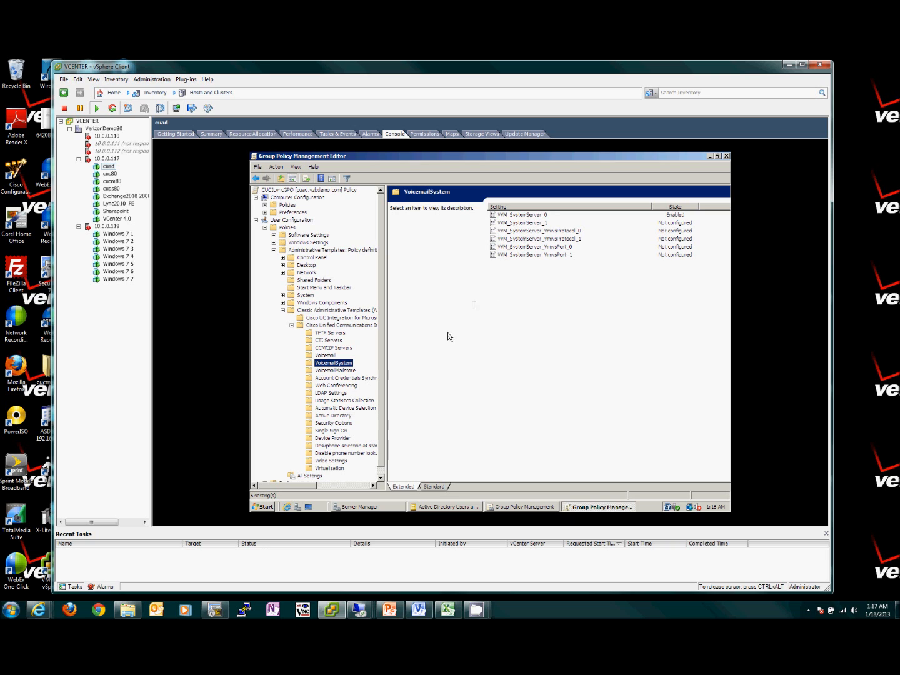
{"action": "left_click", "coordinate": [345, 371]}
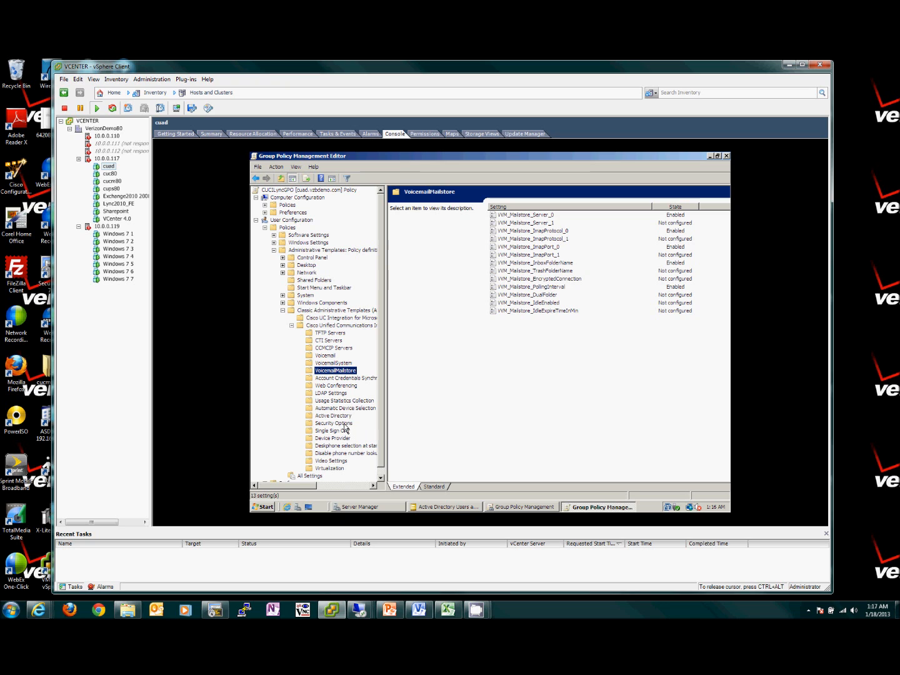
{"action": "left_click", "coordinate": [346, 416]}
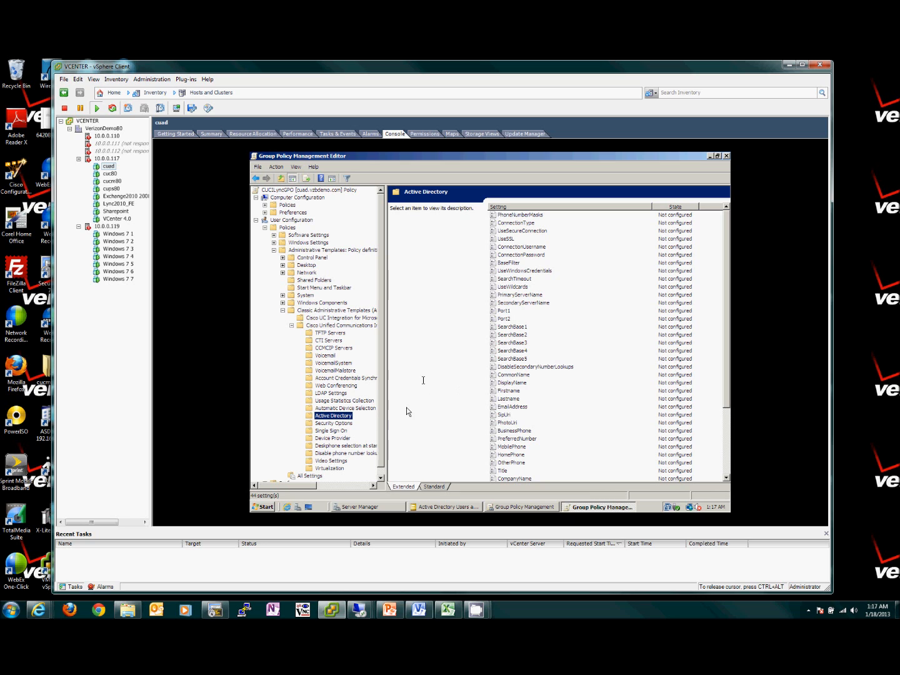
{"action": "left_click", "coordinate": [343, 462]}
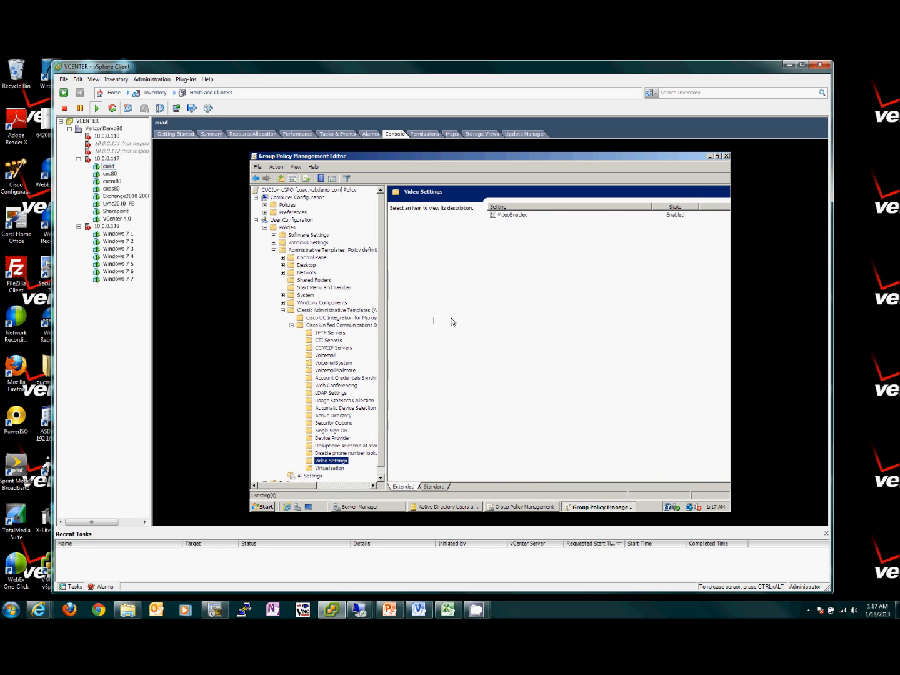
Close the CUCILyncGPO policy editor and minimize vSphere Client to return to the AD slide in PowerPoint.
{"action": "left_click", "coordinate": [716, 156]}
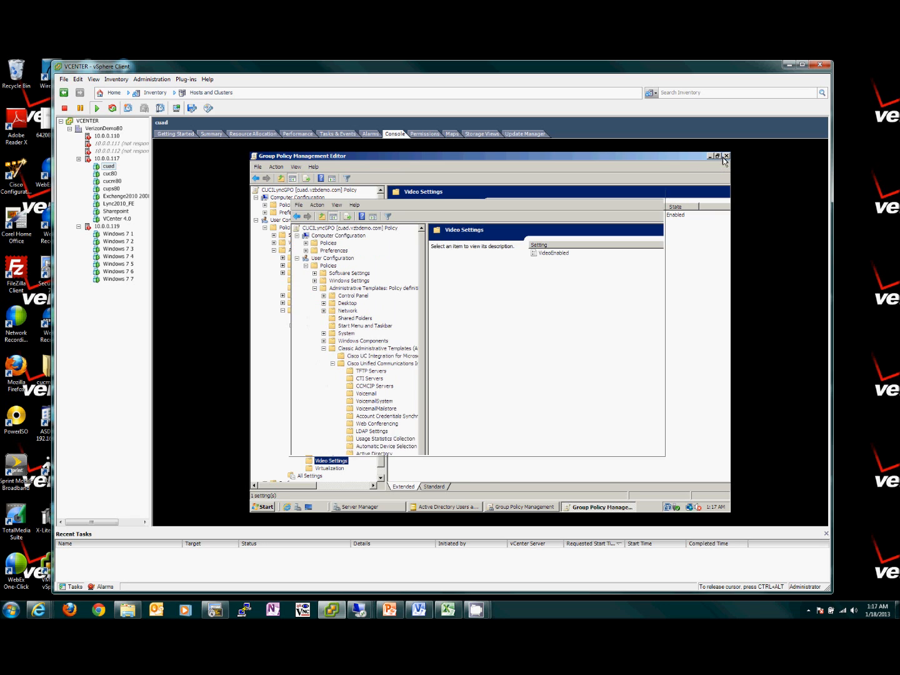
{"action": "left_click", "coordinate": [657, 194]}
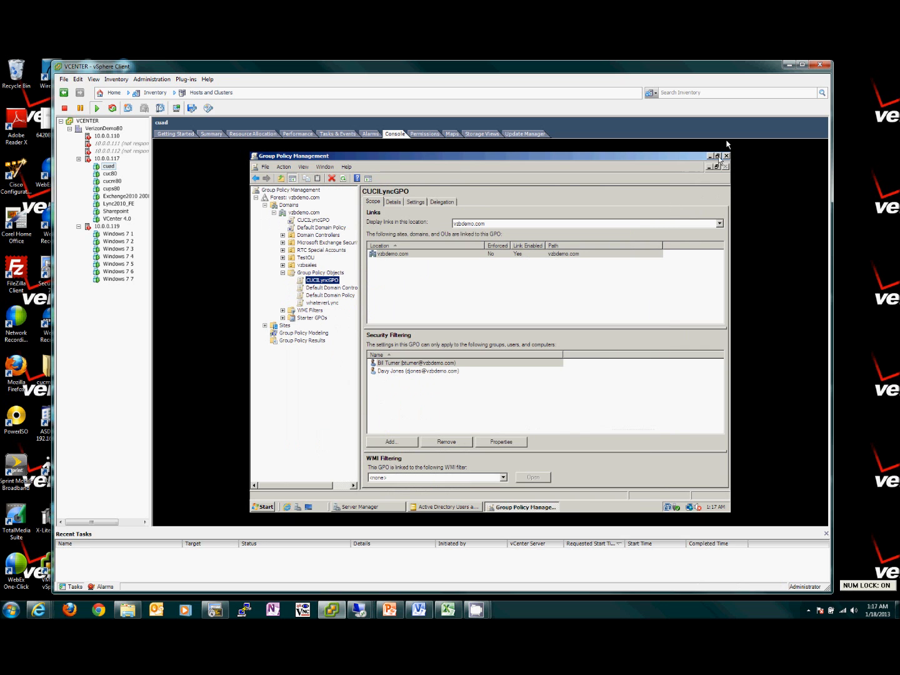
{"action": "left_click", "coordinate": [787, 65]}
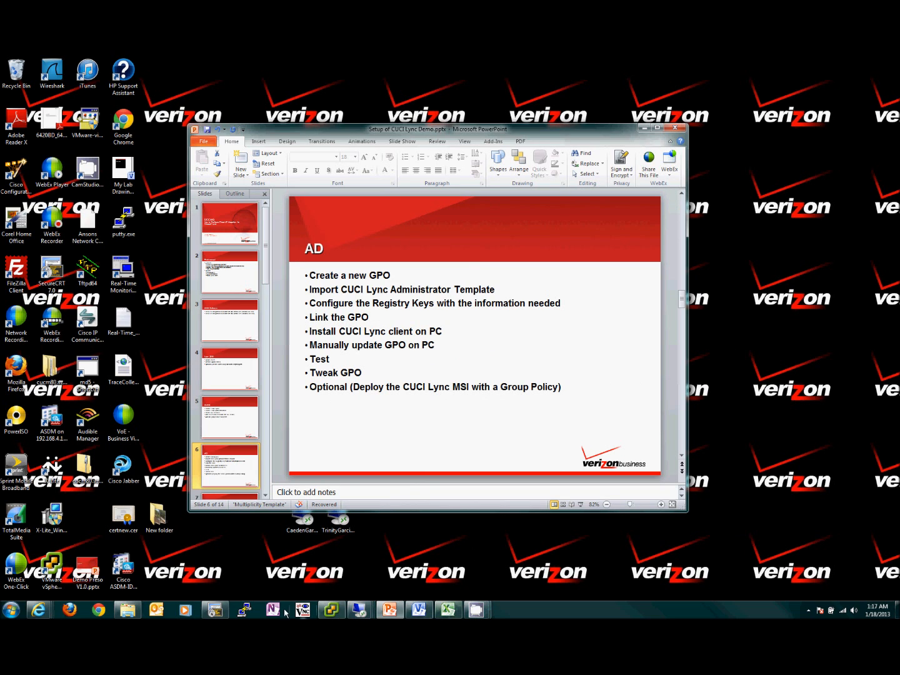
Review the GPOs linked to vzbdemo.com and the CUCILyncGPO scope in vSphere Client, returning to the AD slide in PowerPoint.
{"action": "left_click", "coordinate": [337, 614]}
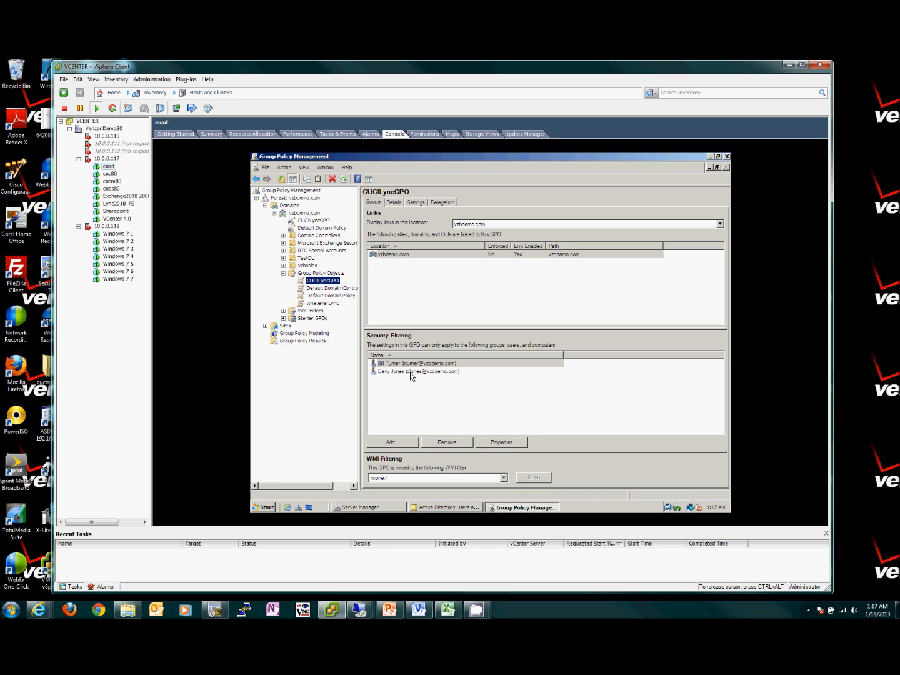
{"action": "left_click", "coordinate": [309, 214]}
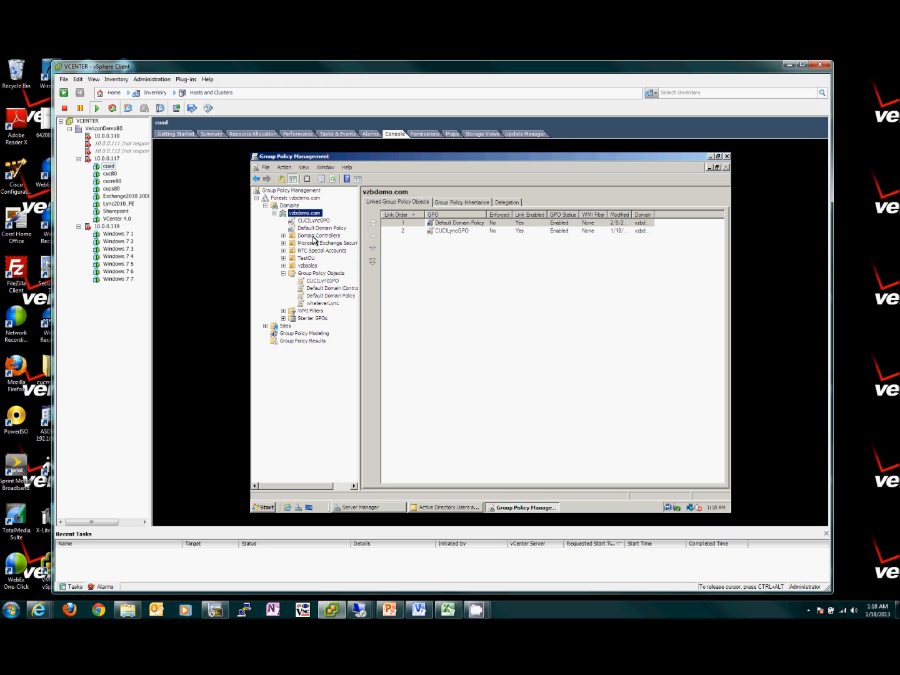
{"action": "left_click", "coordinate": [324, 282]}
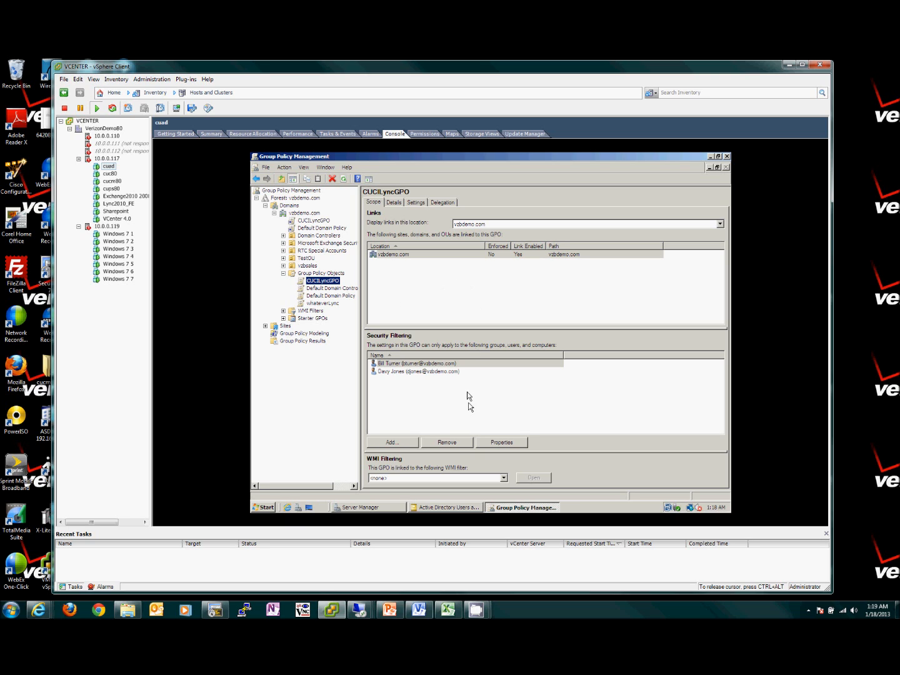
{"action": "key", "text": "ctrl+alt"}
{"action": "left_click", "coordinate": [391, 610]}
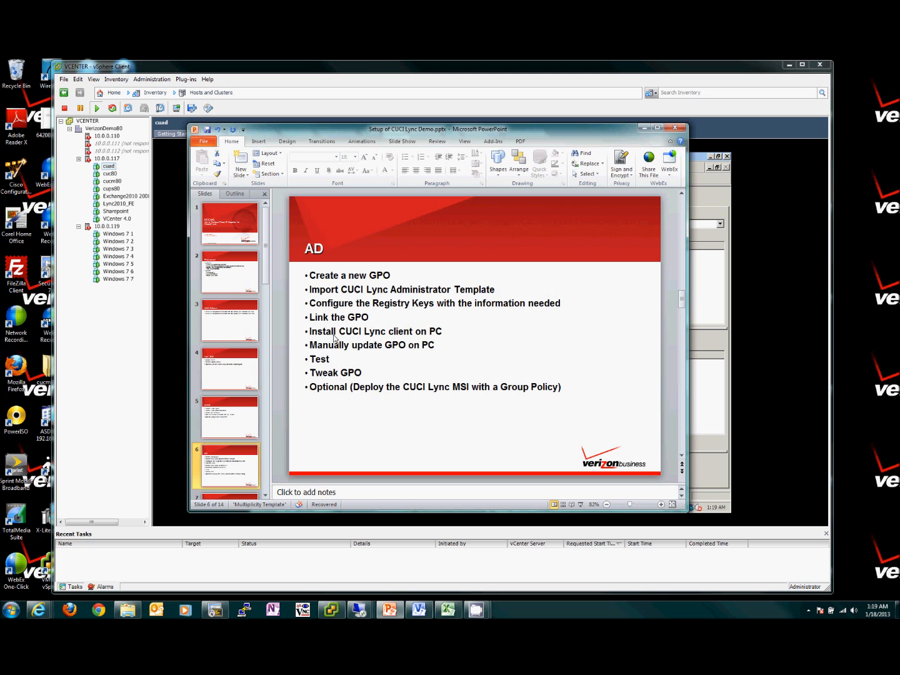
Open the network share \\172.17.1.47\share in the remote desktop session for 11.0.0.102.
{"action": "mouse_move", "coordinate": [359, 609]}
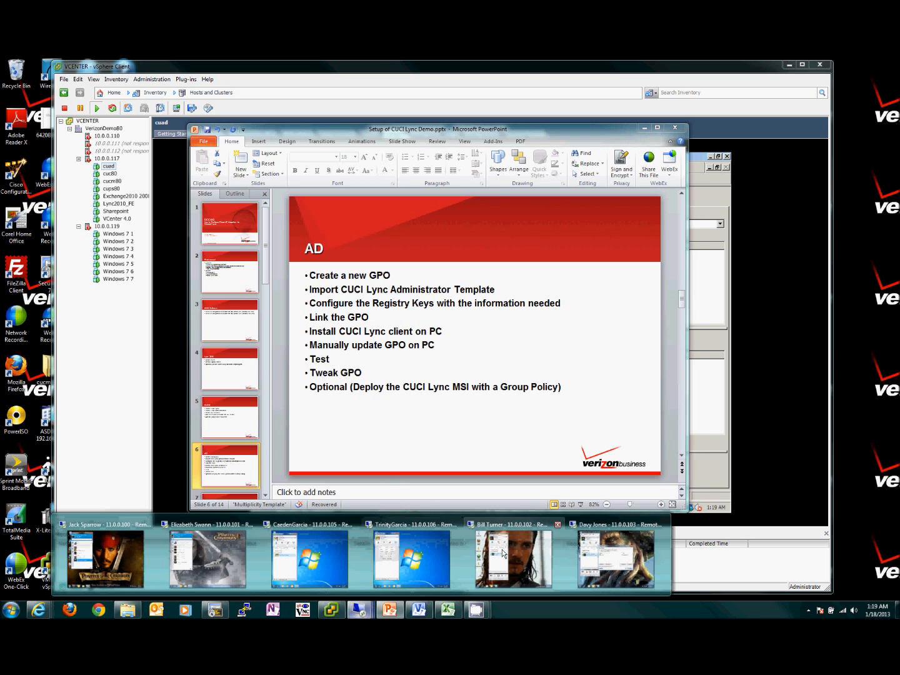
{"action": "left_click", "coordinate": [489, 556]}
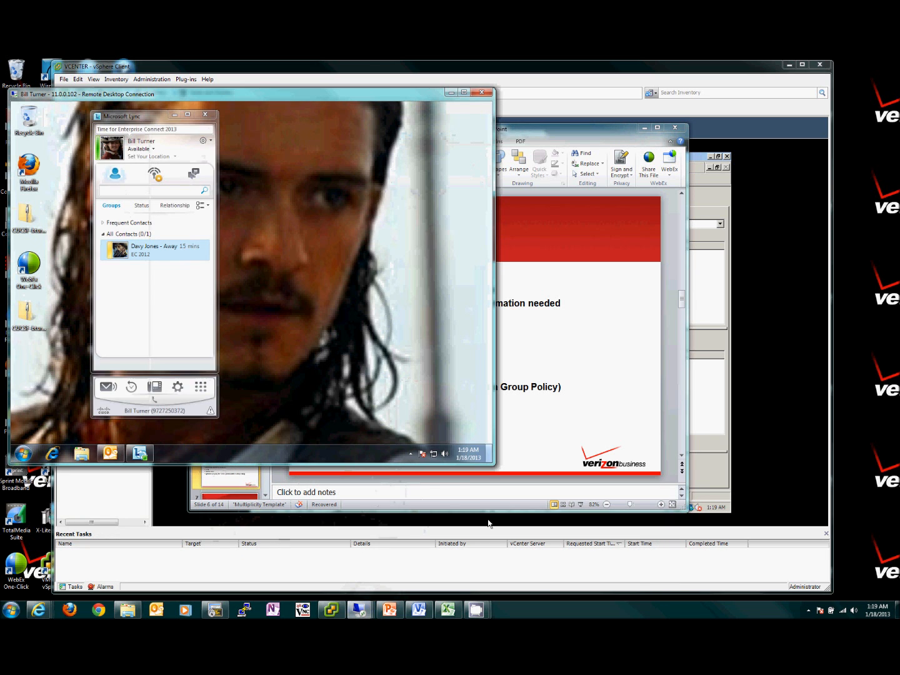
{"action": "left_click", "coordinate": [24, 453]}
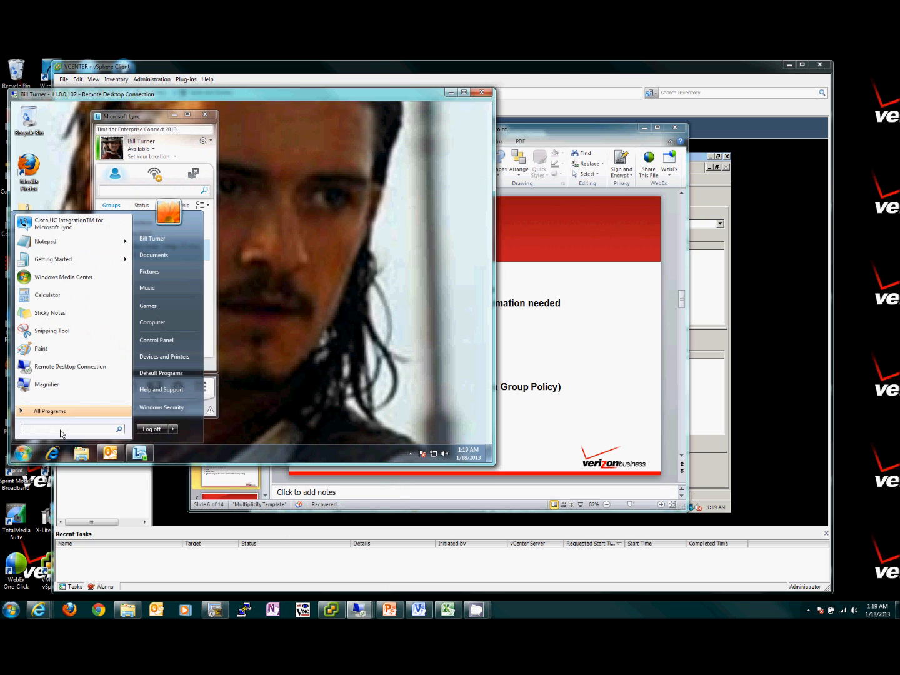
{"action": "type", "text": "\\\\"}
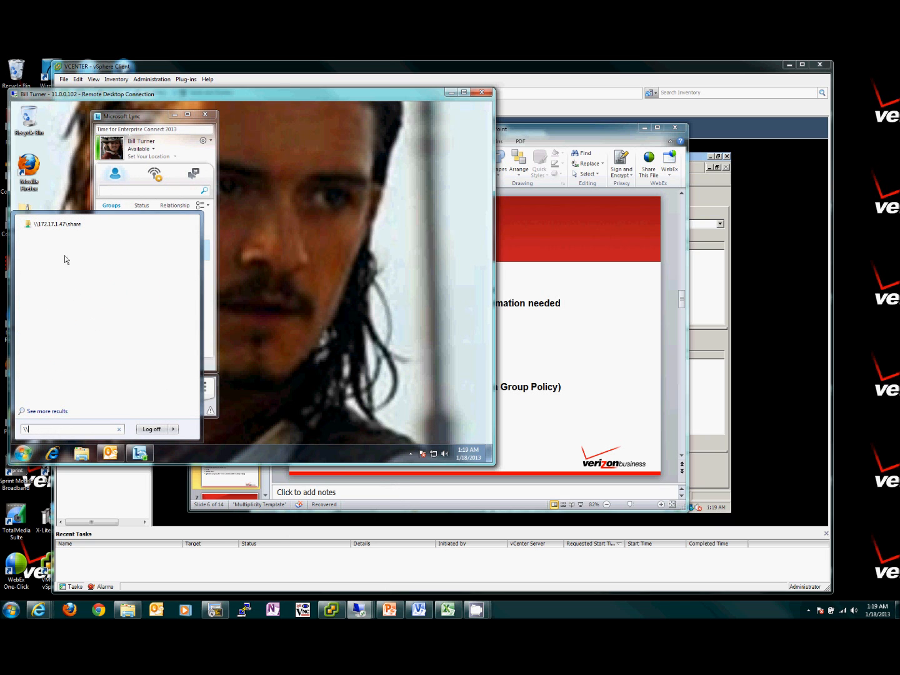
{"action": "left_click", "coordinate": [70, 225]}
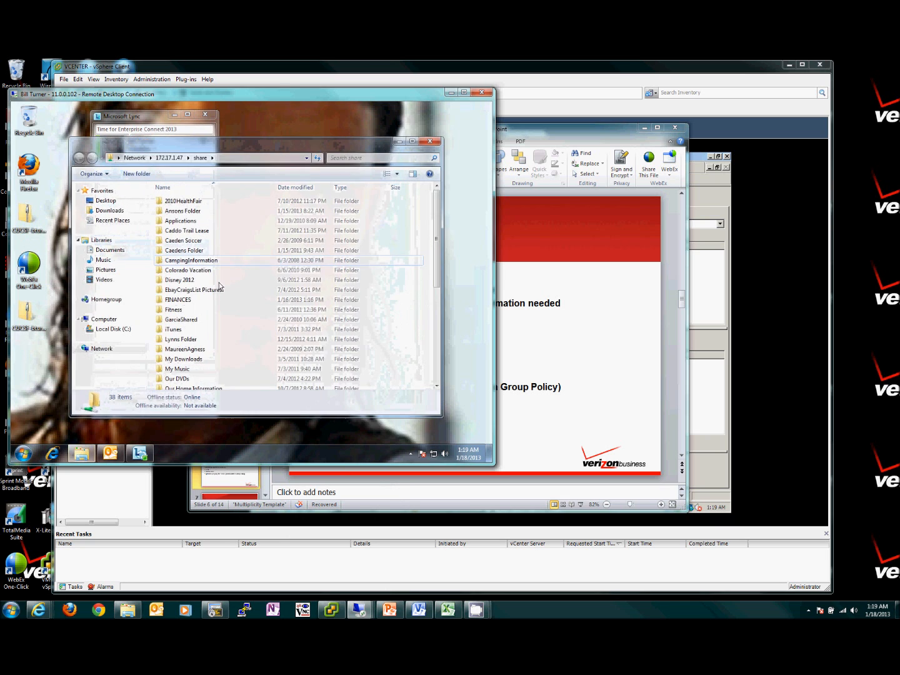
Browse the Cisco CUCIMOC files to the install folder of cuci-lync-Install-ffr.8-6-2, view the installers and minimize the remote session.
{"action": "double_click", "coordinate": [195, 213]}
{"action": "double_click", "coordinate": [193, 242]}
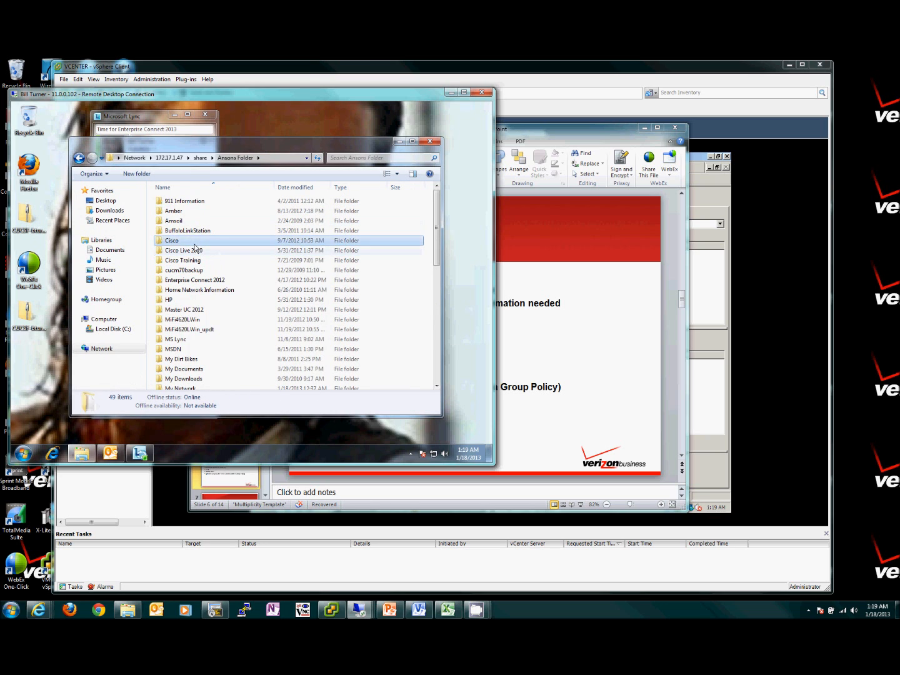
{"action": "double_click", "coordinate": [205, 350]}
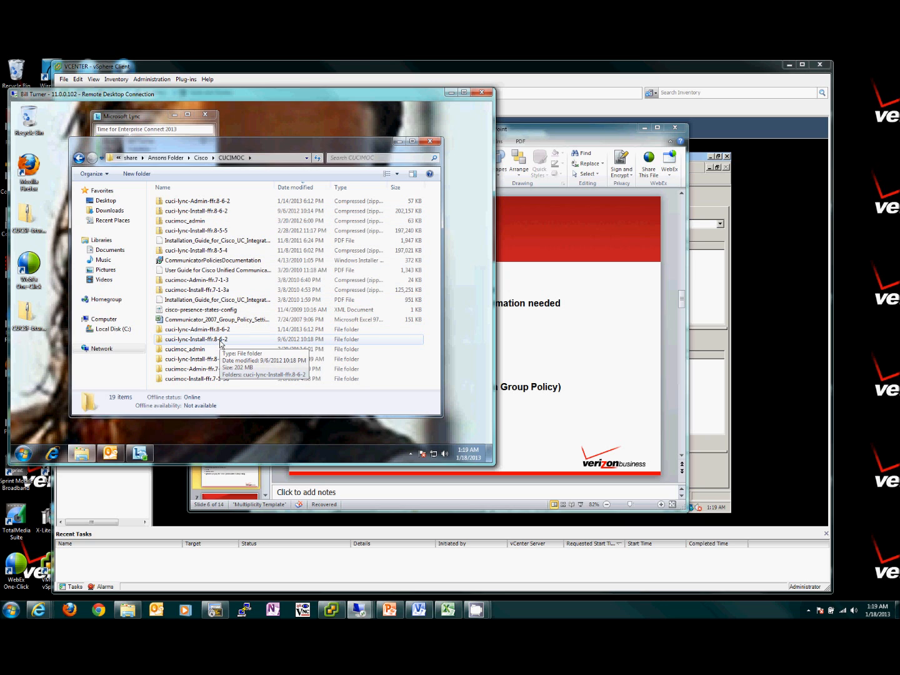
{"action": "double_click", "coordinate": [220, 341]}
{"action": "double_click", "coordinate": [211, 201]}
{"action": "double_click", "coordinate": [212, 201]}
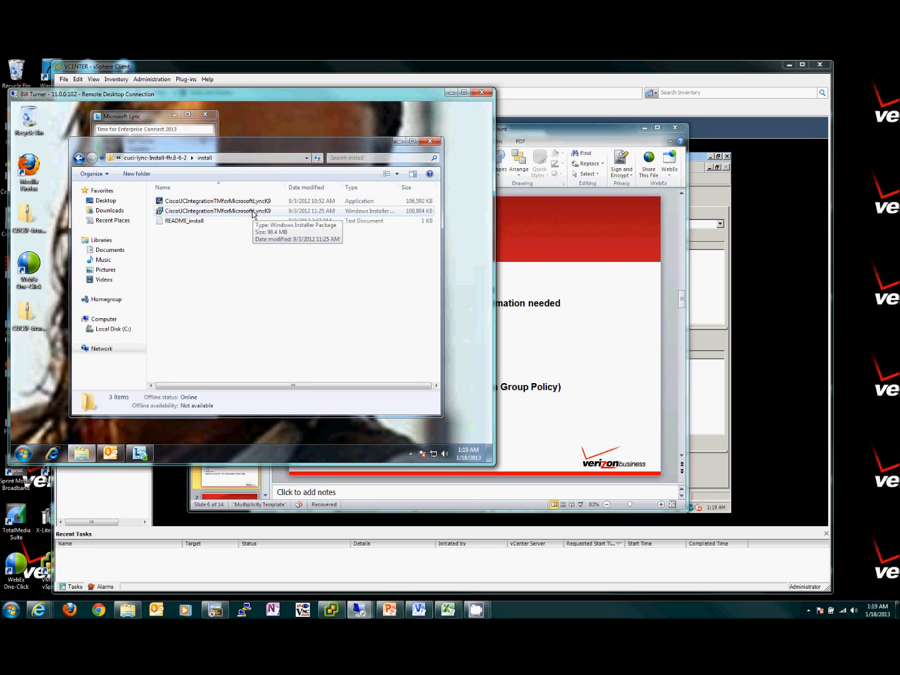
{"action": "left_click", "coordinate": [447, 94]}
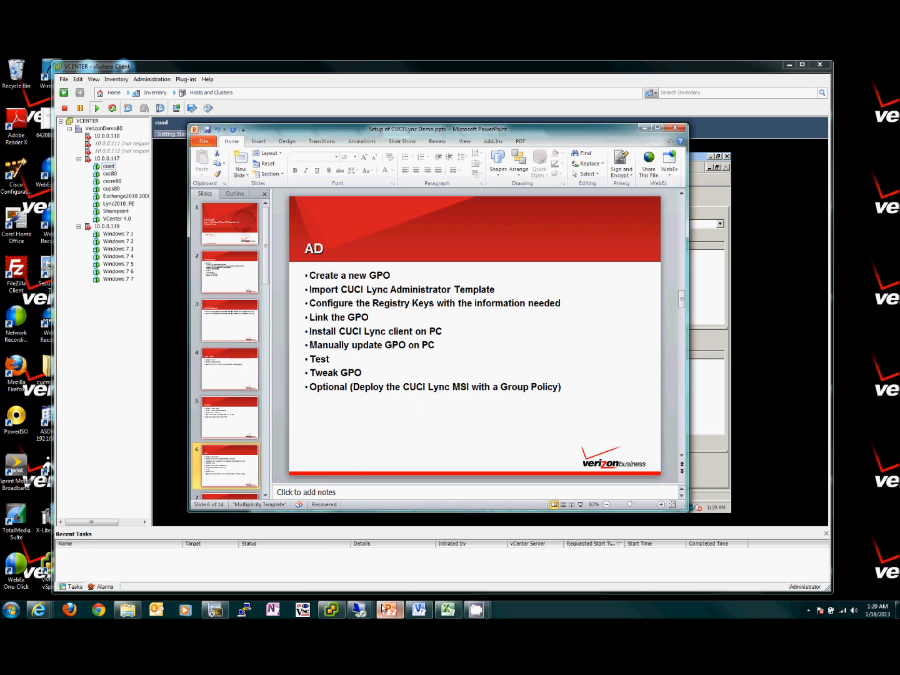
Run gpupdate from a Command Prompt in the remote desktop session for 11.0.0.102.
{"action": "mouse_move", "coordinate": [368, 612]}
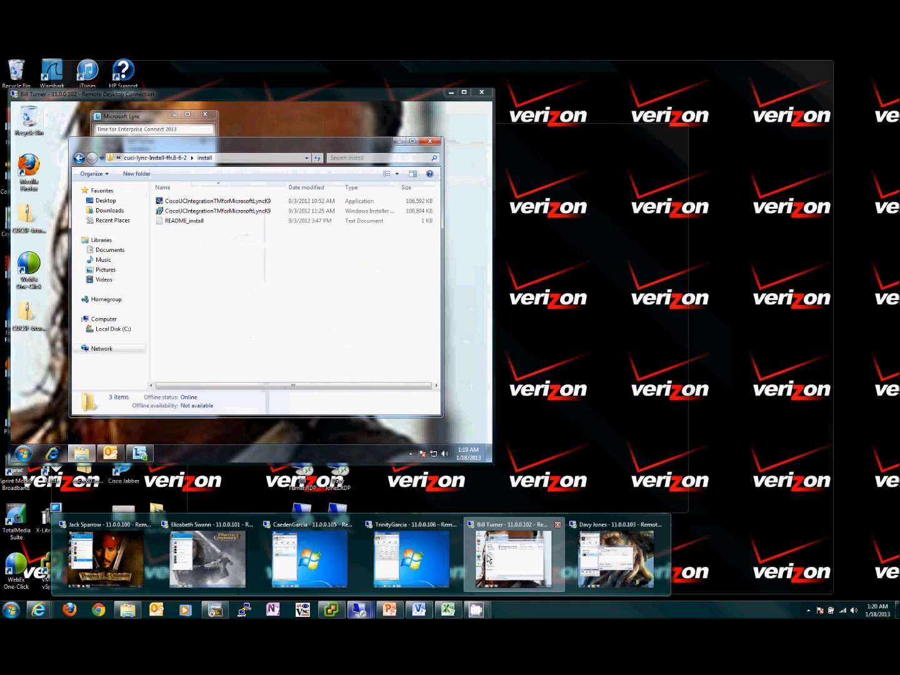
{"action": "left_click", "coordinate": [513, 559]}
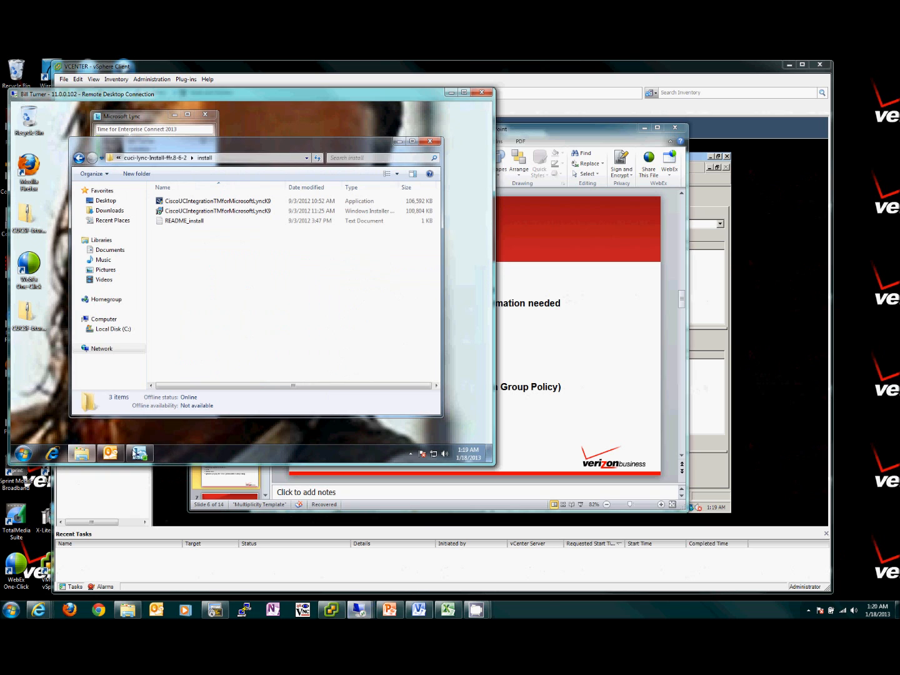
{"action": "left_click", "coordinate": [23, 454]}
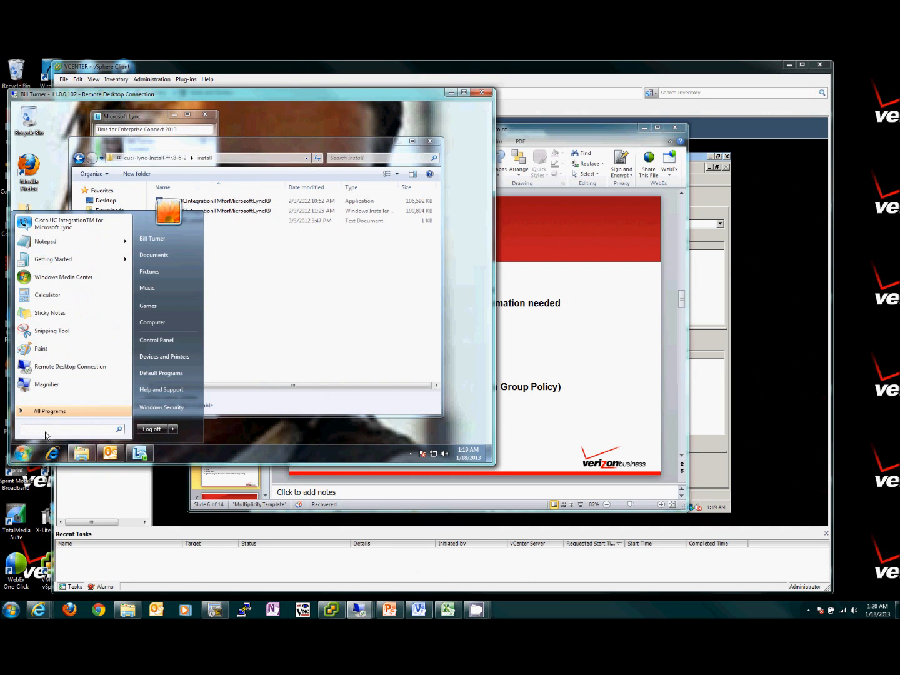
{"action": "type", "text": "cmd"}
{"action": "key", "text": "Return"}
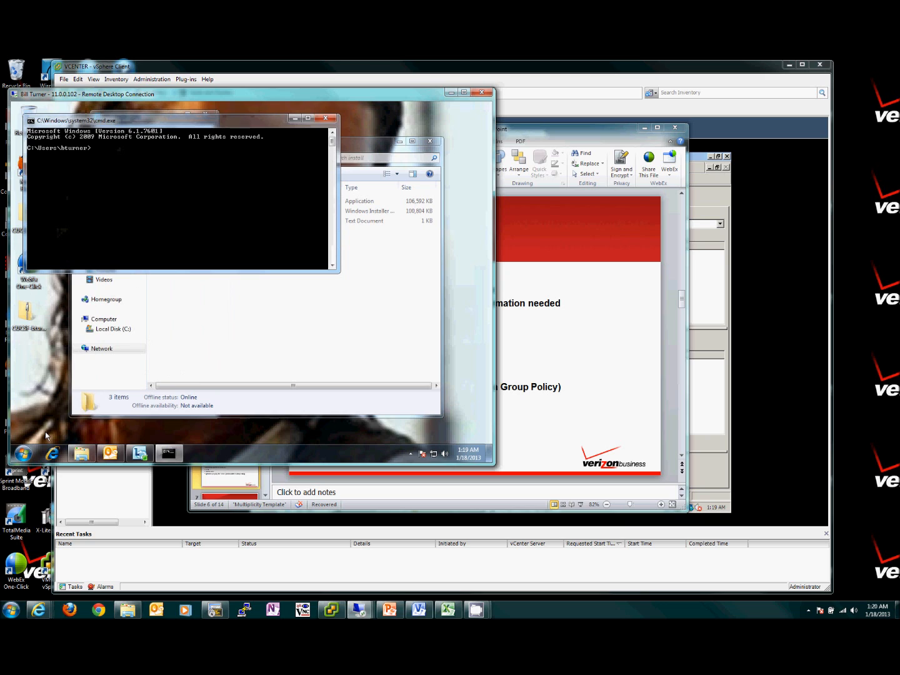
{"action": "type", "text": "gp"}
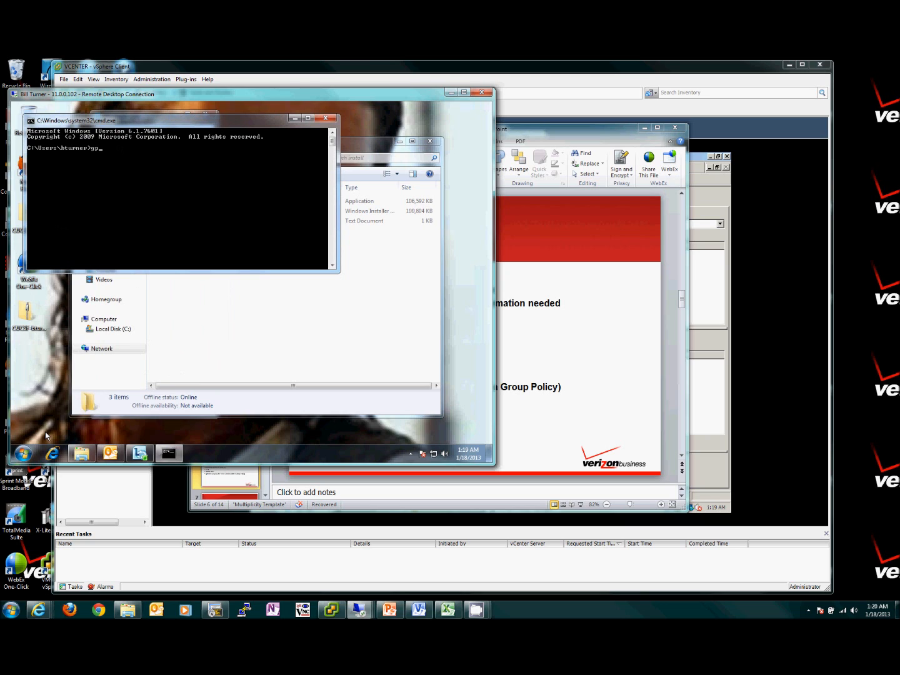
{"action": "type", "text": "update"}
{"action": "key", "text": "Return"}
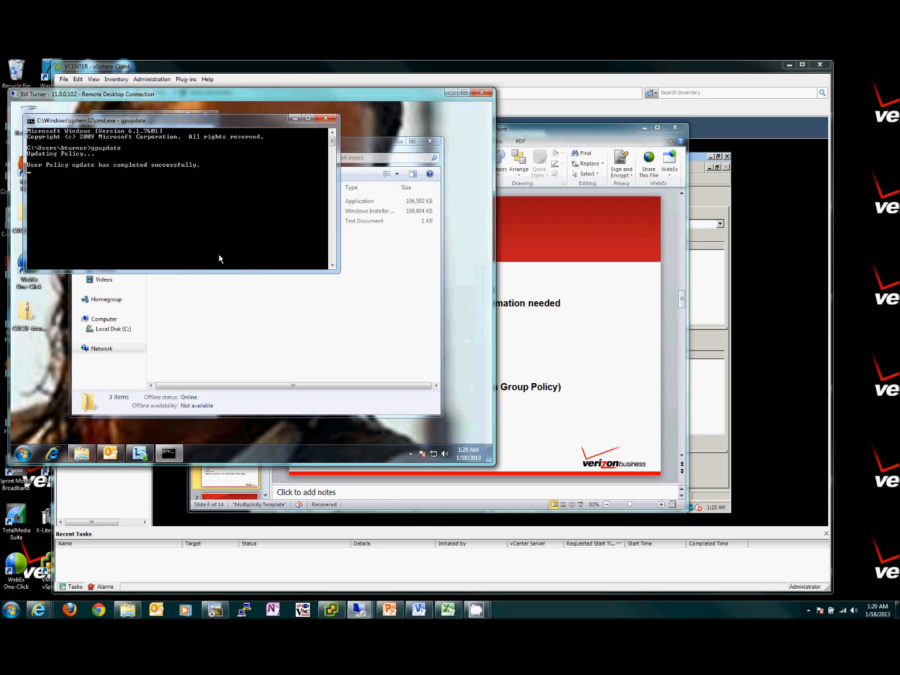
Force a full Group Policy refresh with gpupdate /force.
{"action": "key", "text": "Up"}
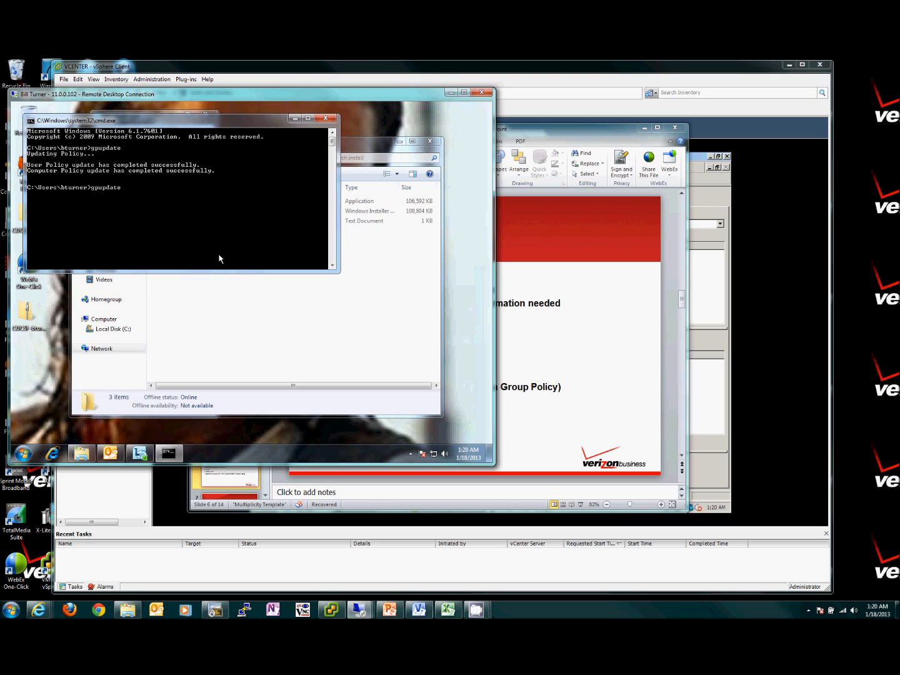
{"action": "type", "text": "/force"}
{"action": "key", "text": "Return"}
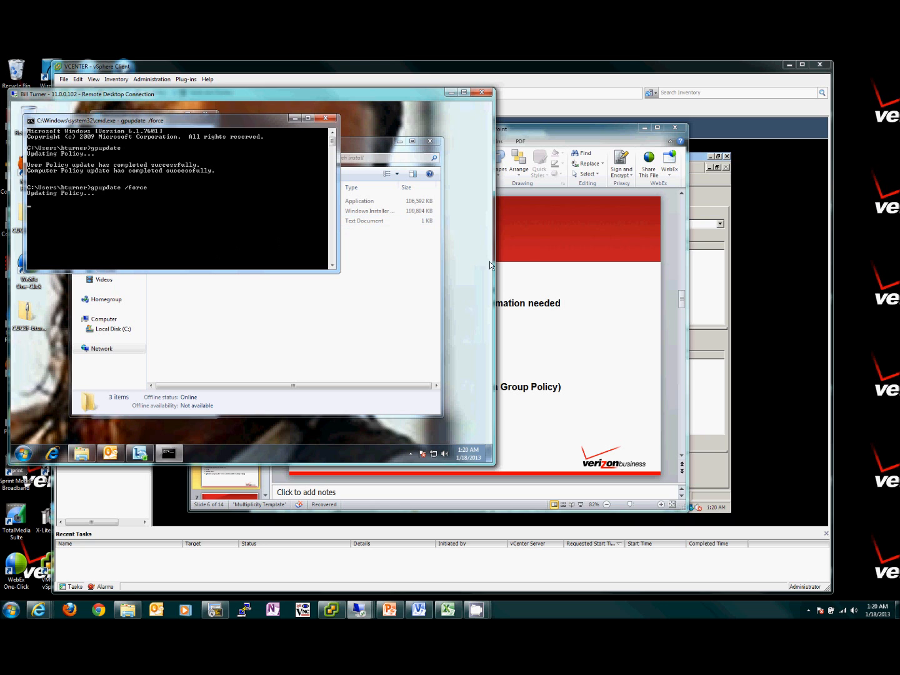
Look at CUCILyncGPO in vSphere Client and return to the remote desktop session.
{"action": "left_click", "coordinate": [720, 242]}
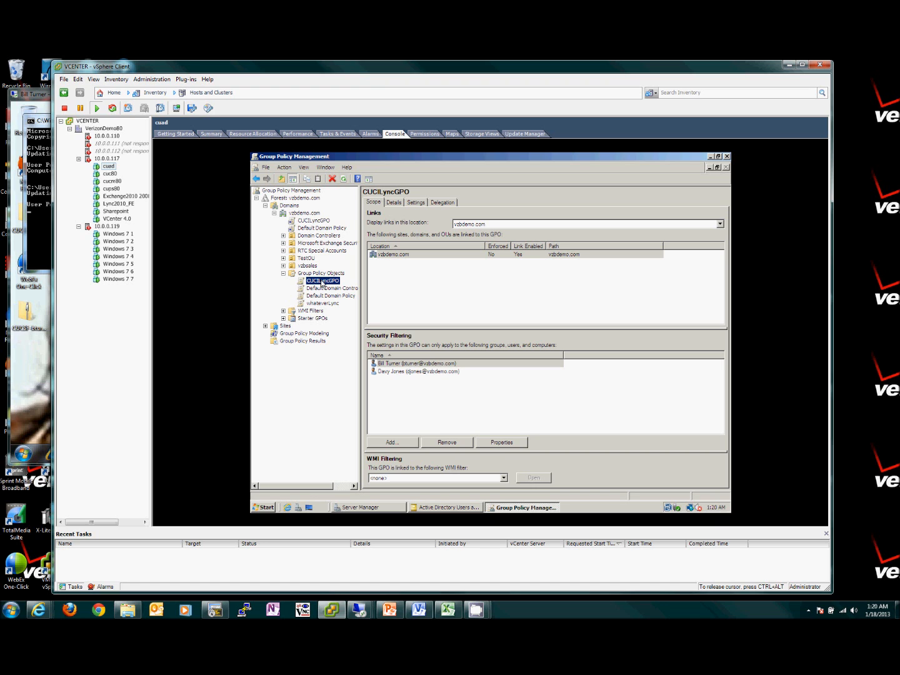
{"action": "key", "text": "ctrl+alt"}
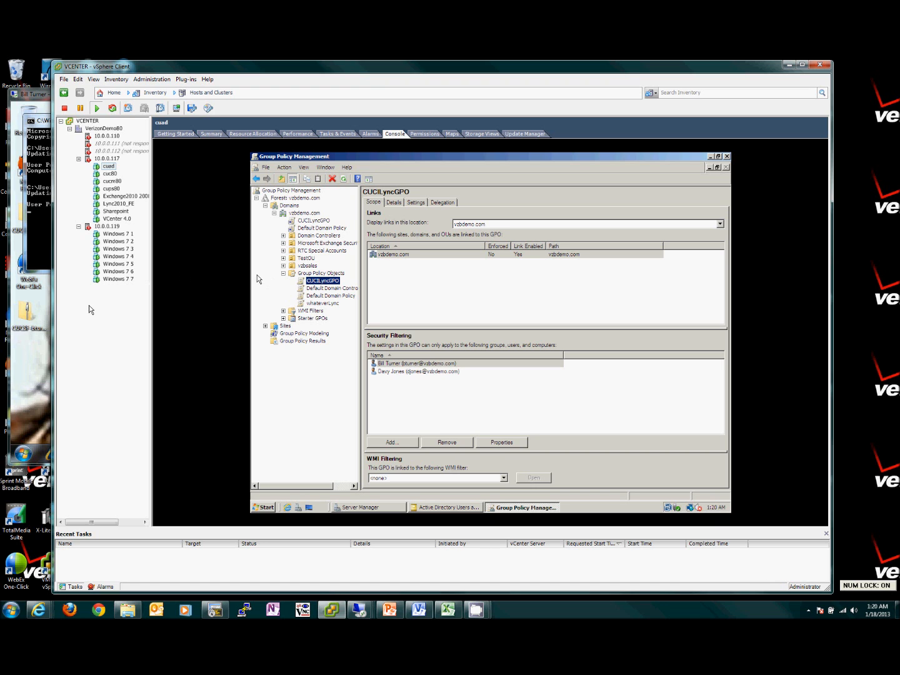
{"action": "left_click", "coordinate": [41, 313]}
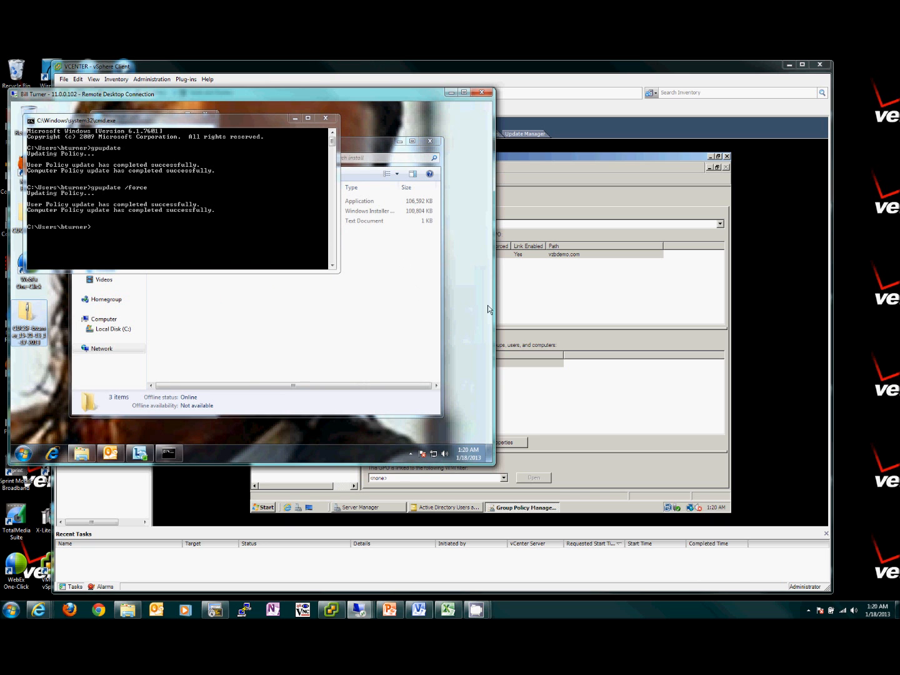
Close the install folder window and minimize vSphere Client to return to the AD slide in PowerPoint.
{"action": "left_click", "coordinate": [430, 141]}
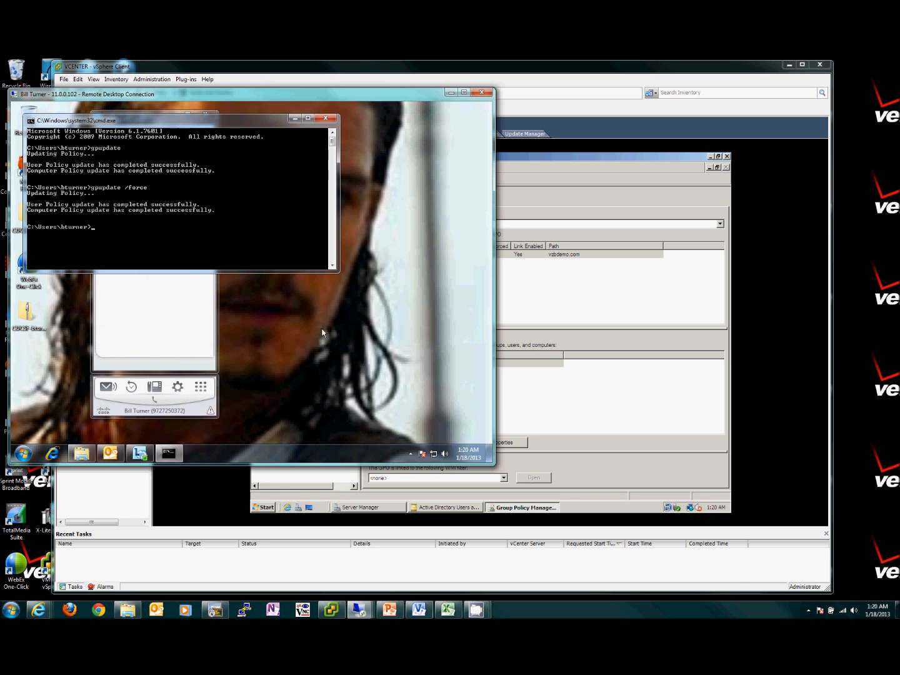
{"action": "left_click", "coordinate": [789, 65]}
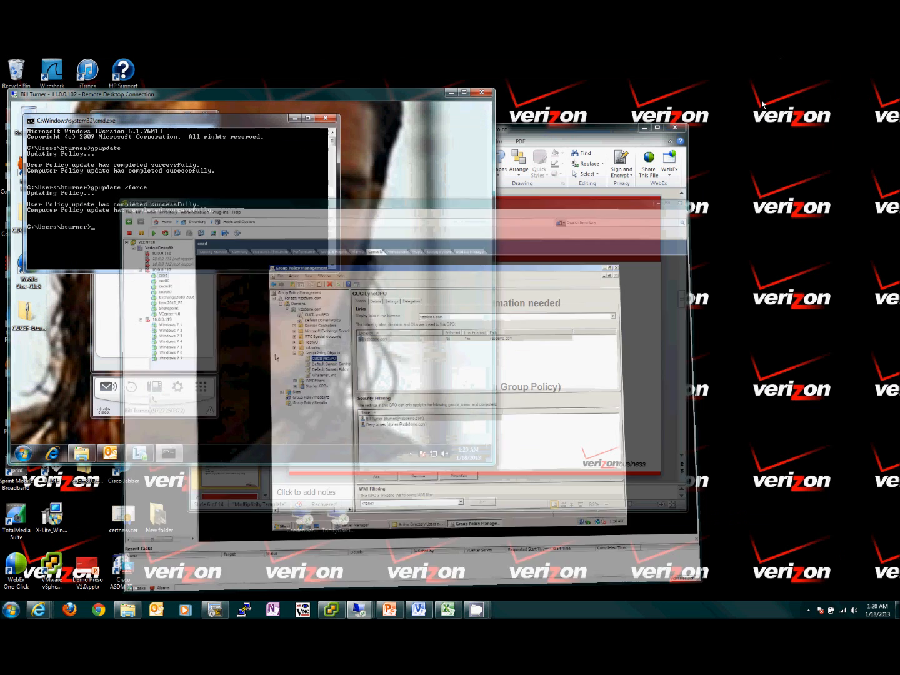
{"action": "left_click", "coordinate": [508, 309]}
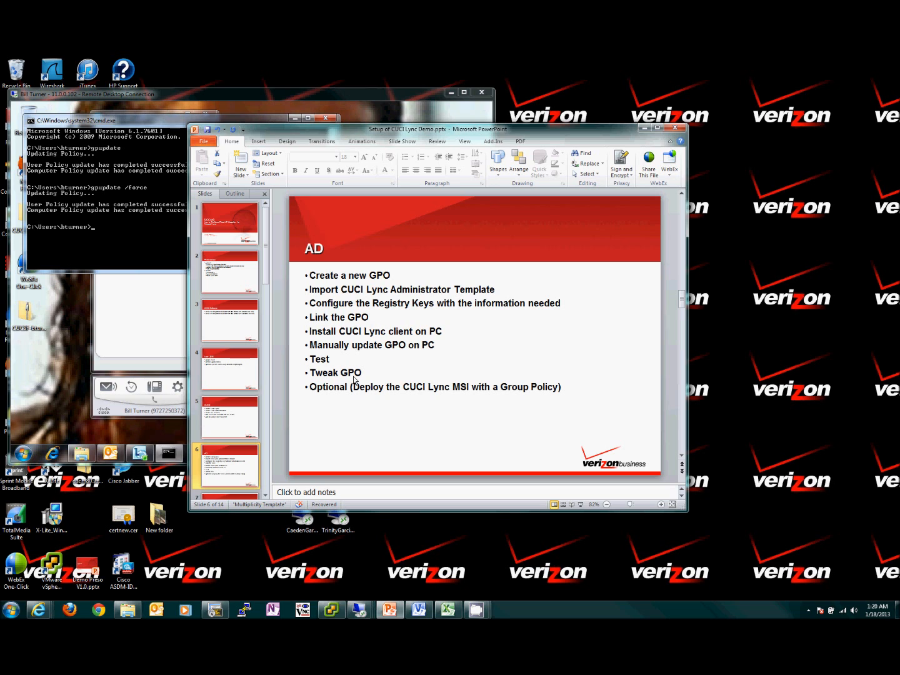
Open CUCILyncGPO for editing in vSphere Client, select the User Configuration policies and dismiss the Administrative Templates warning.
{"action": "left_click", "coordinate": [331, 609]}
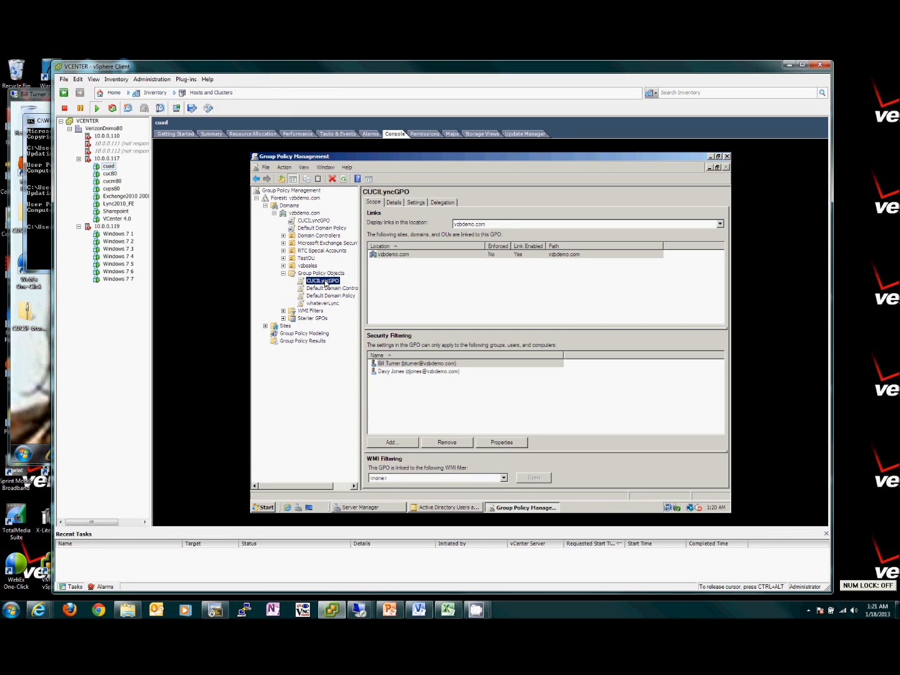
{"action": "right_click", "coordinate": [325, 286]}
{"action": "left_click", "coordinate": [342, 290]}
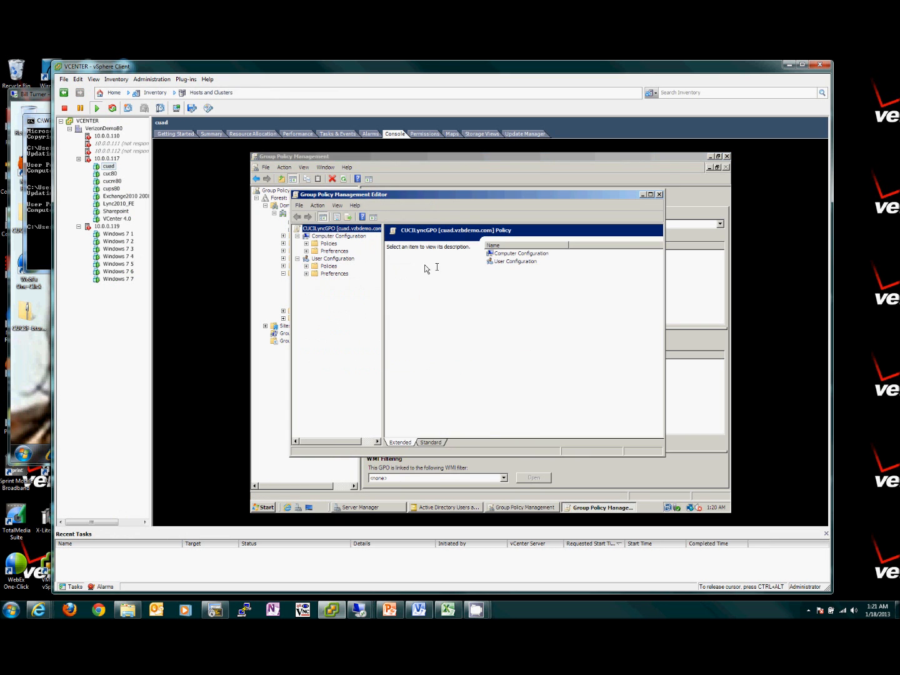
{"action": "left_click", "coordinate": [326, 266]}
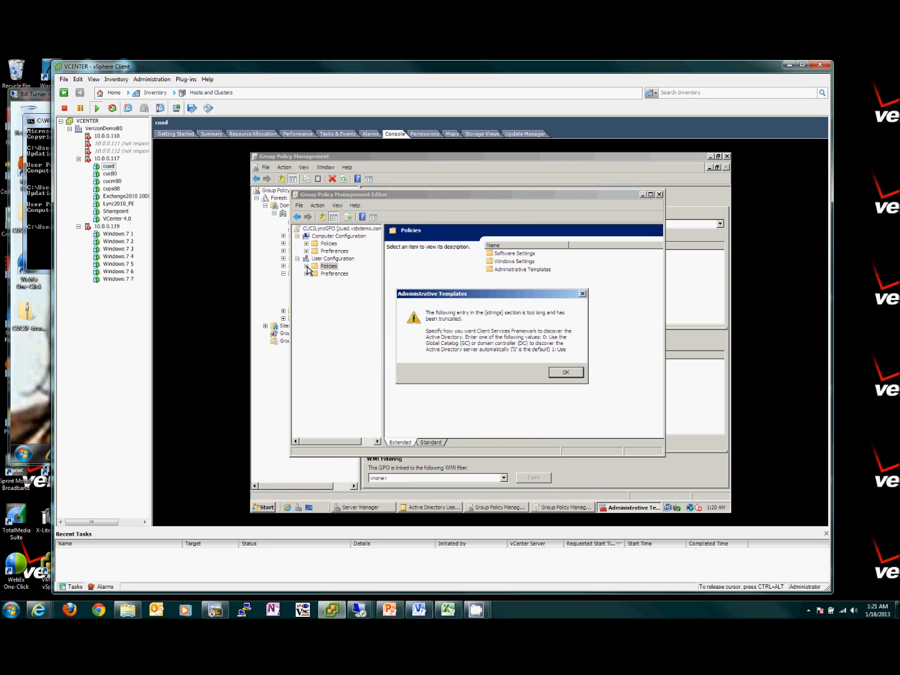
{"action": "left_click", "coordinate": [565, 372]}
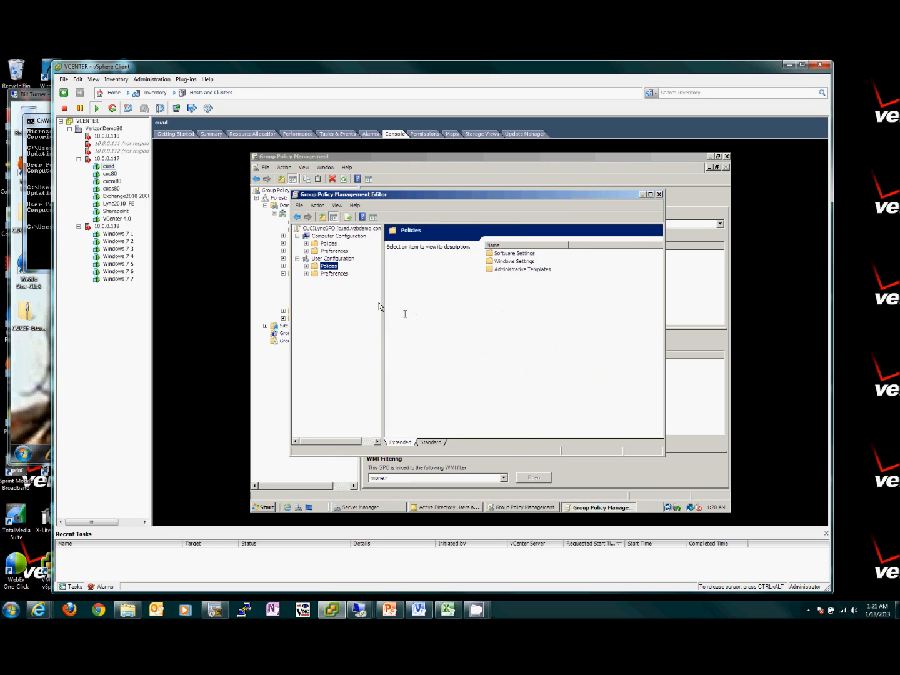
Open the Cisco Unified Communications Integration for Microsoft Office Communicator folder under the user policies' Classic Administrative Templates (ADM).
{"action": "left_click", "coordinate": [307, 265]}
{"action": "double_click", "coordinate": [334, 289]}
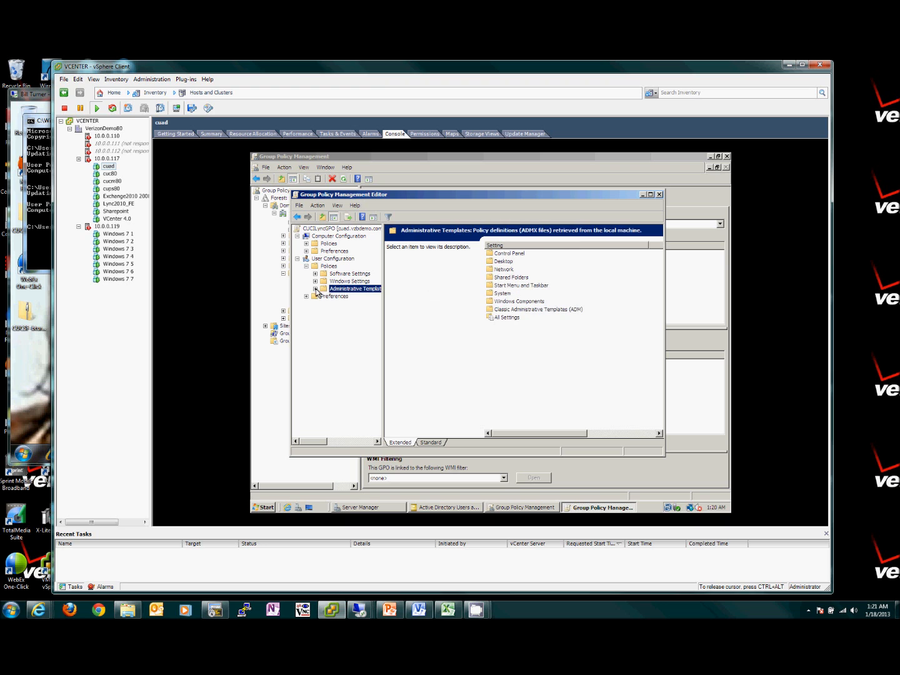
{"action": "left_click", "coordinate": [350, 349]}
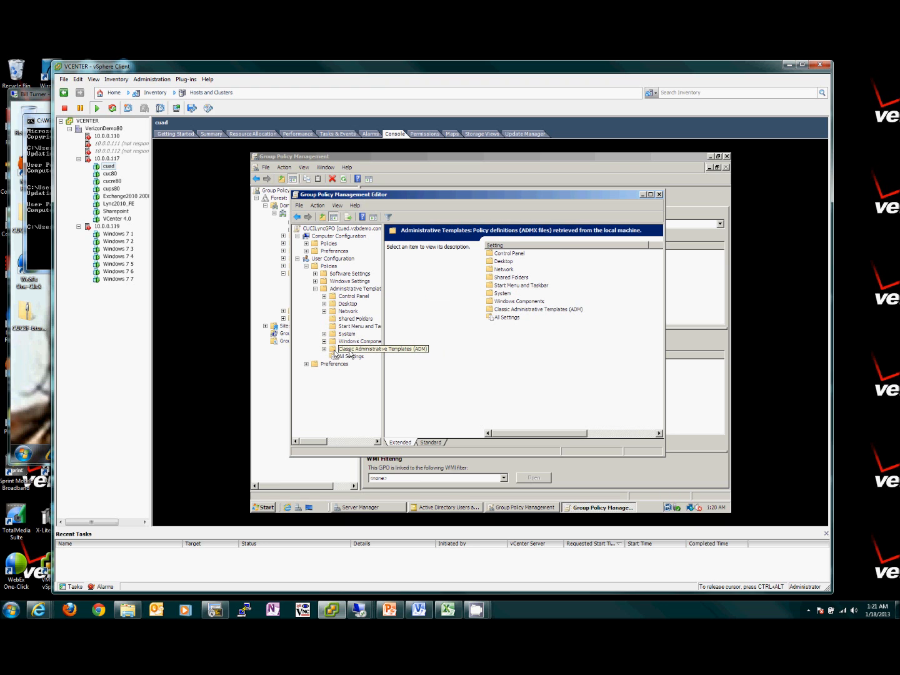
{"action": "left_click", "coordinate": [323, 349]}
{"action": "left_click", "coordinate": [354, 357]}
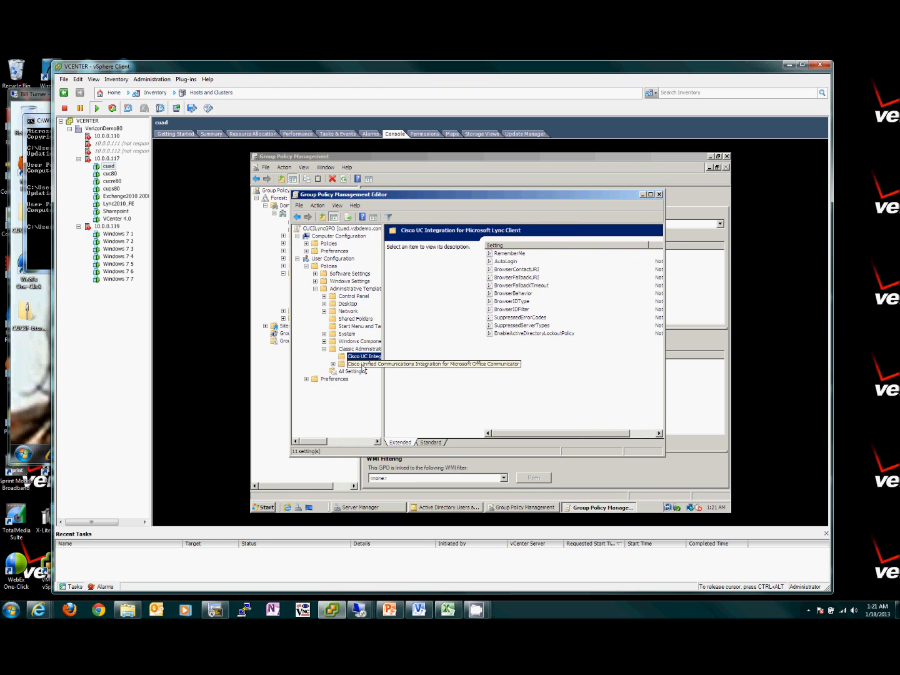
{"action": "left_click", "coordinate": [363, 363]}
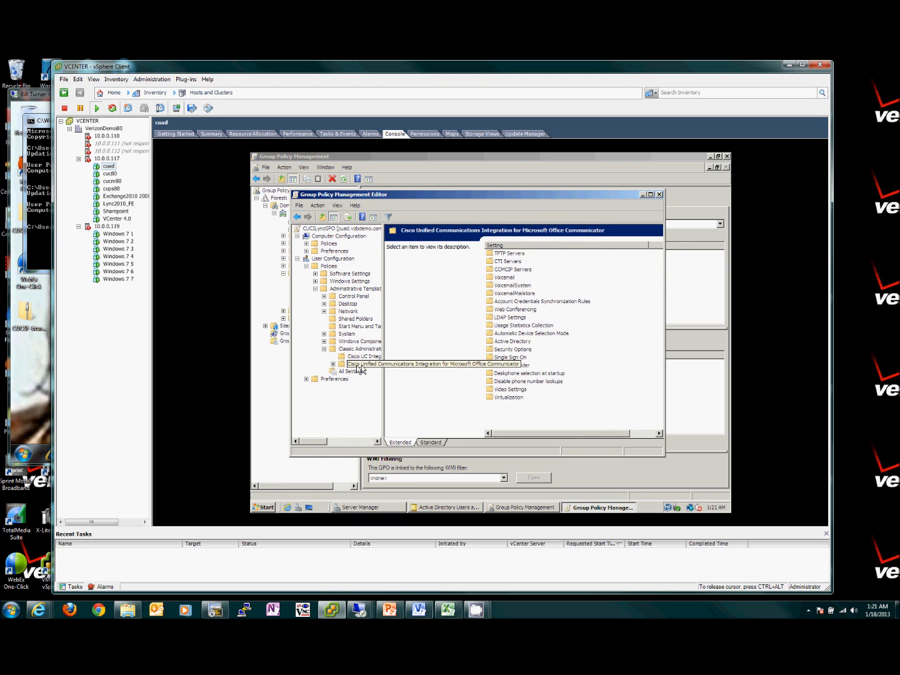
Open the CTI Servers policy folder, view the CtiServer1 properties and close them.
{"action": "double_click", "coordinate": [517, 261]}
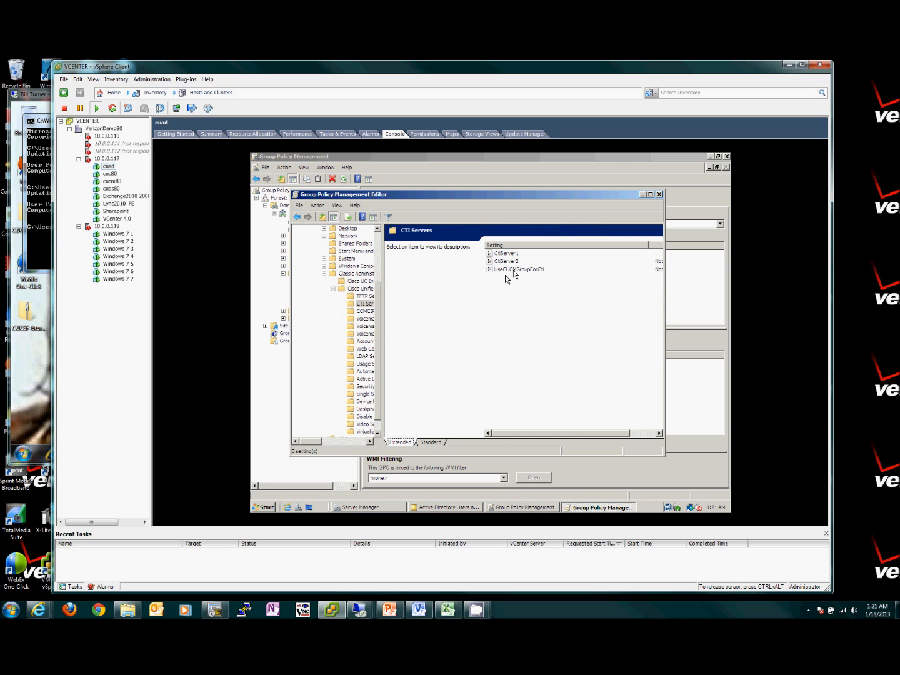
{"action": "double_click", "coordinate": [516, 255]}
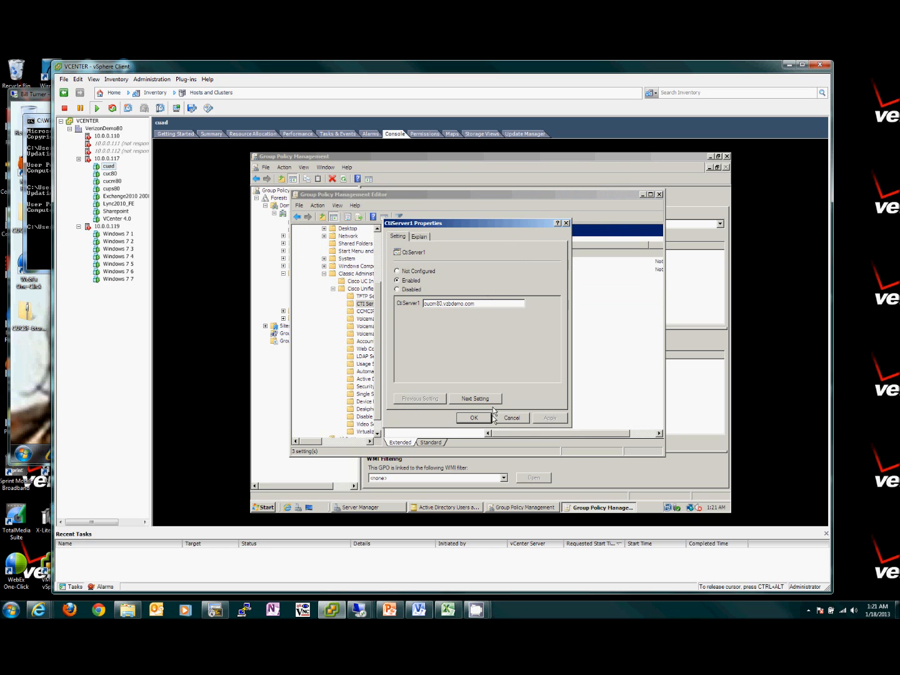
{"action": "left_click", "coordinate": [473, 418]}
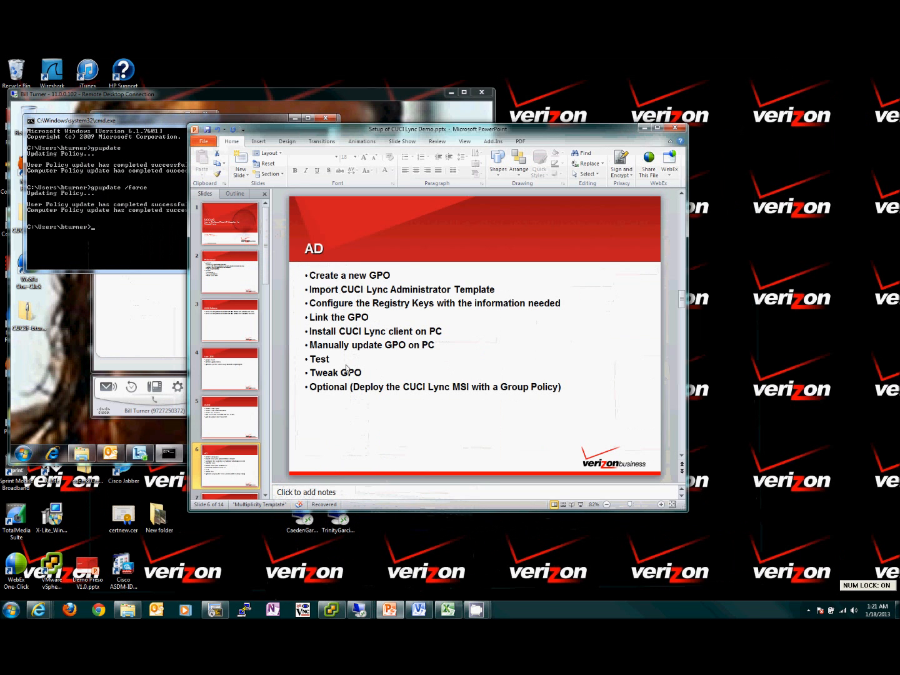
Point out the Test and optional MSI deployment items on the AD slide in PowerPoint, and return to vSphere Client.
{"action": "left_click", "coordinate": [346, 366]}
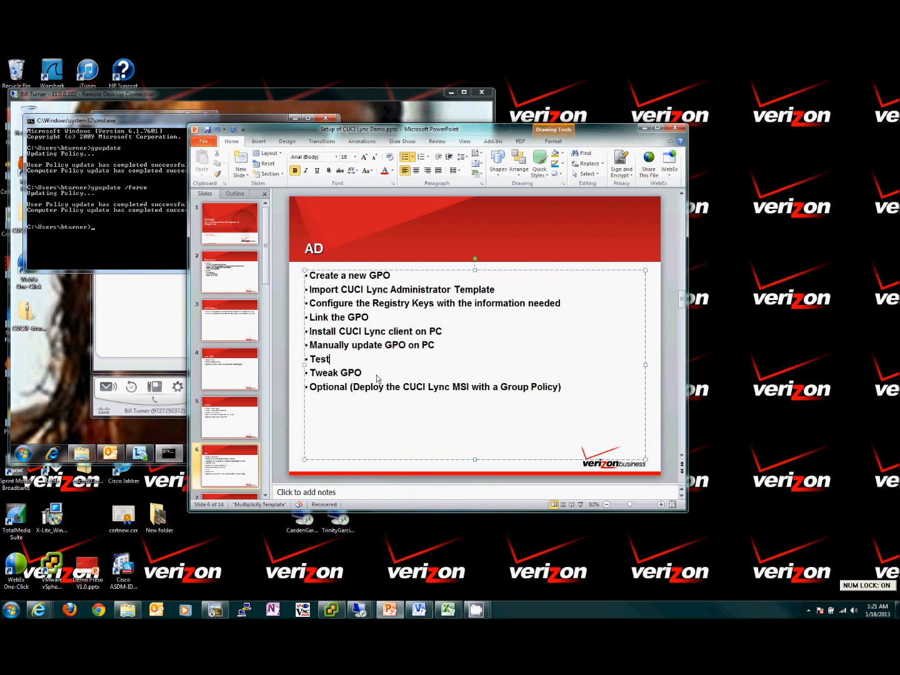
{"action": "left_click", "coordinate": [366, 390]}
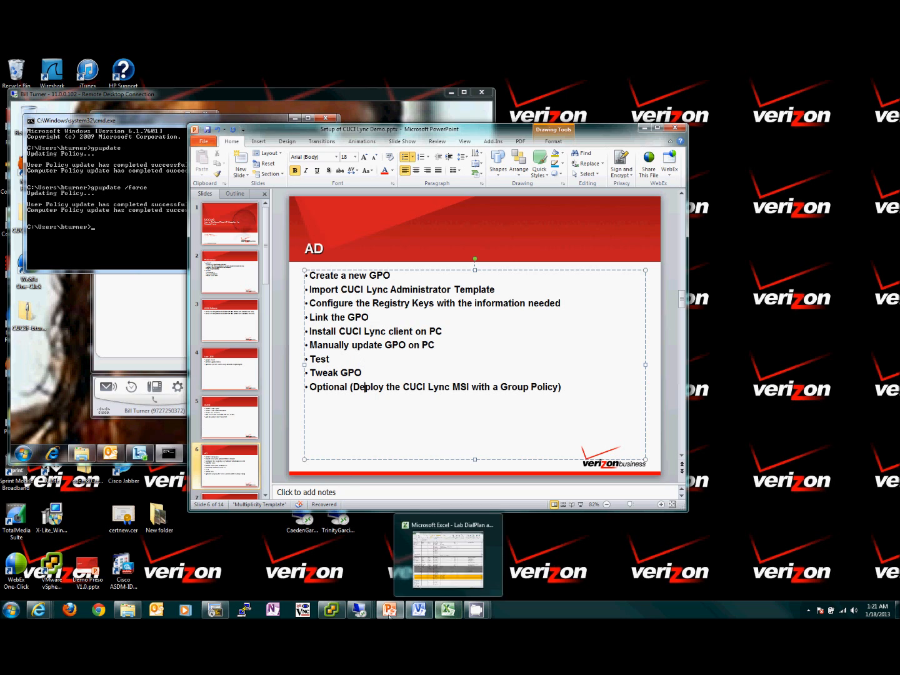
{"action": "mouse_move", "coordinate": [362, 613]}
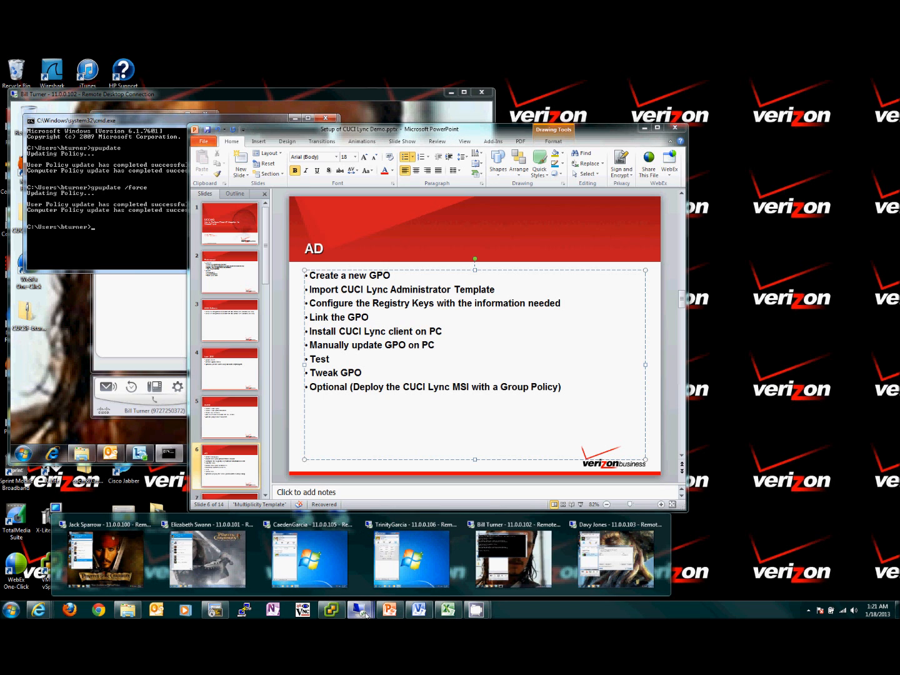
{"action": "left_click", "coordinate": [331, 610]}
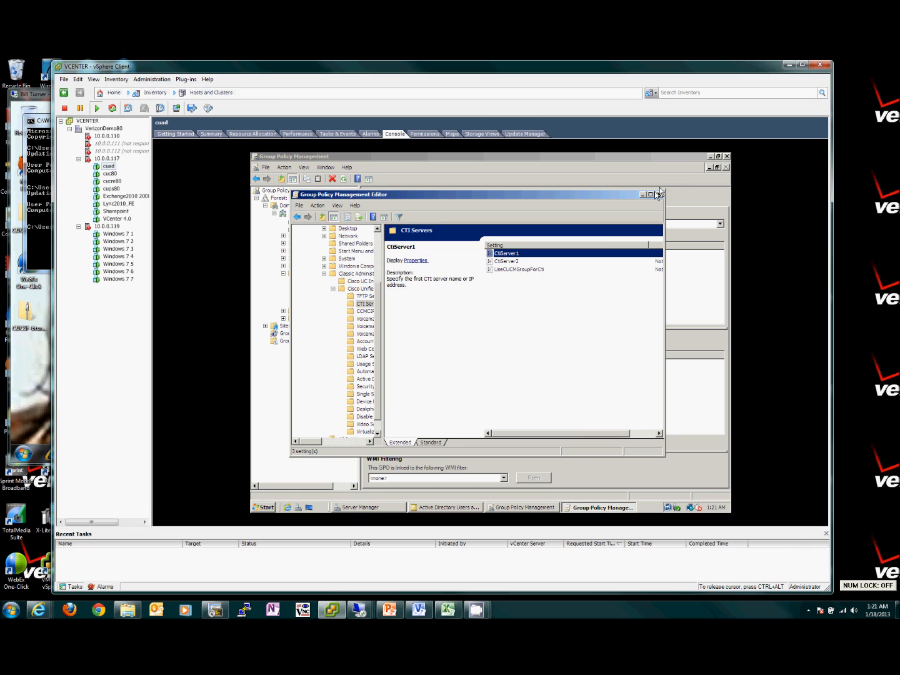
Look at Software Settings under the user policies in the maximized Group Policy Management Editor and close the editor.
{"action": "left_click", "coordinate": [650, 194]}
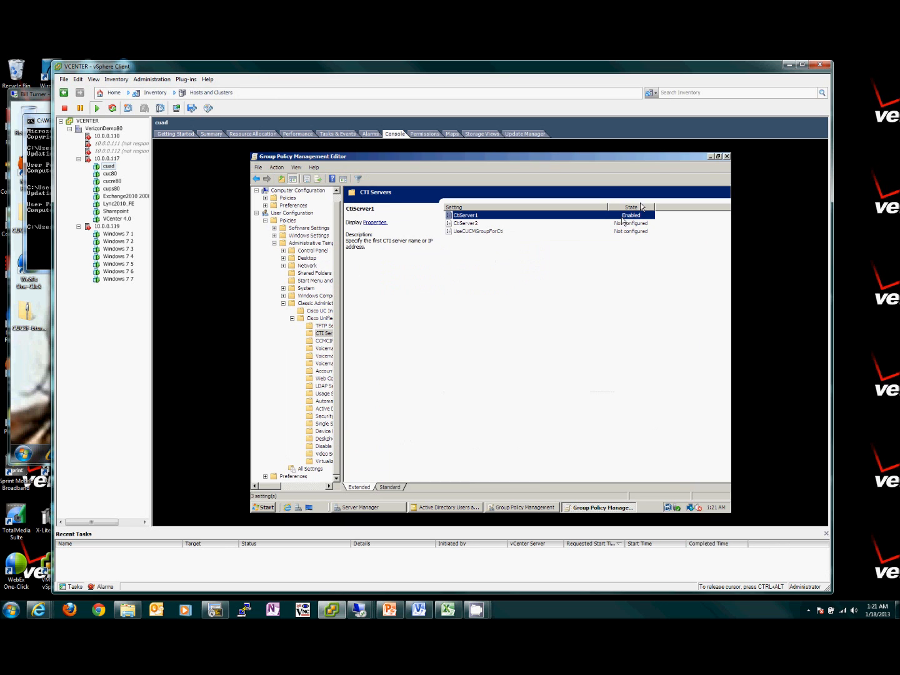
{"action": "left_click", "coordinate": [345, 275]}
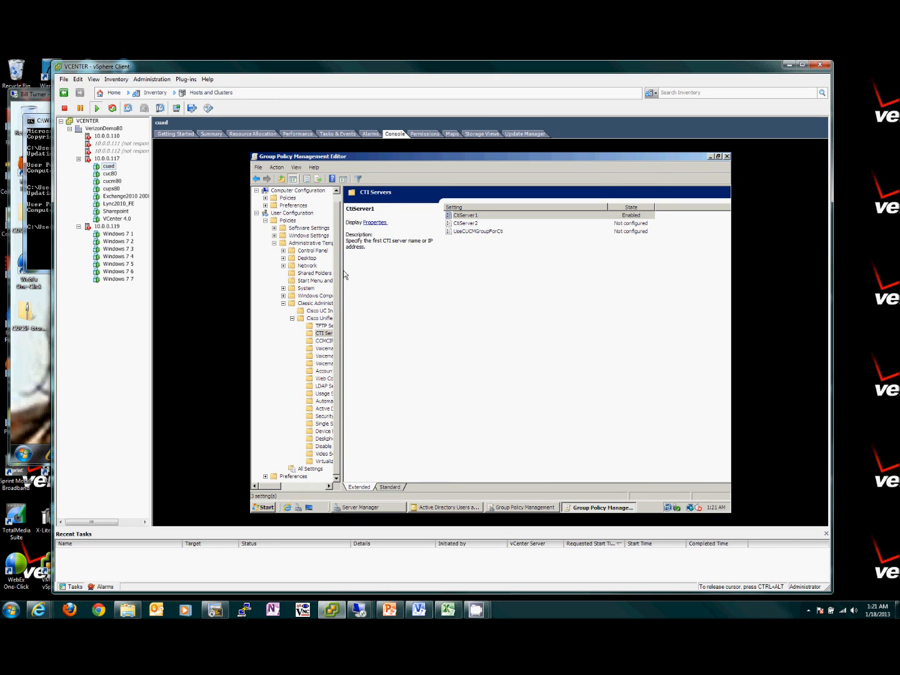
{"action": "left_click_drag", "start_coordinate": [343, 273], "coordinate": [368, 274]}
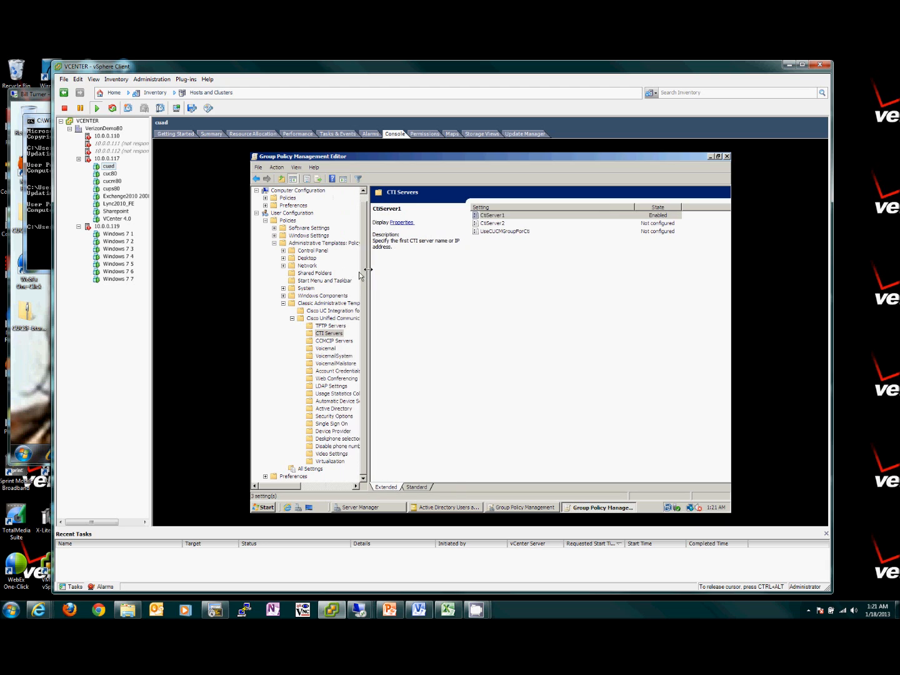
{"action": "left_click", "coordinate": [306, 228]}
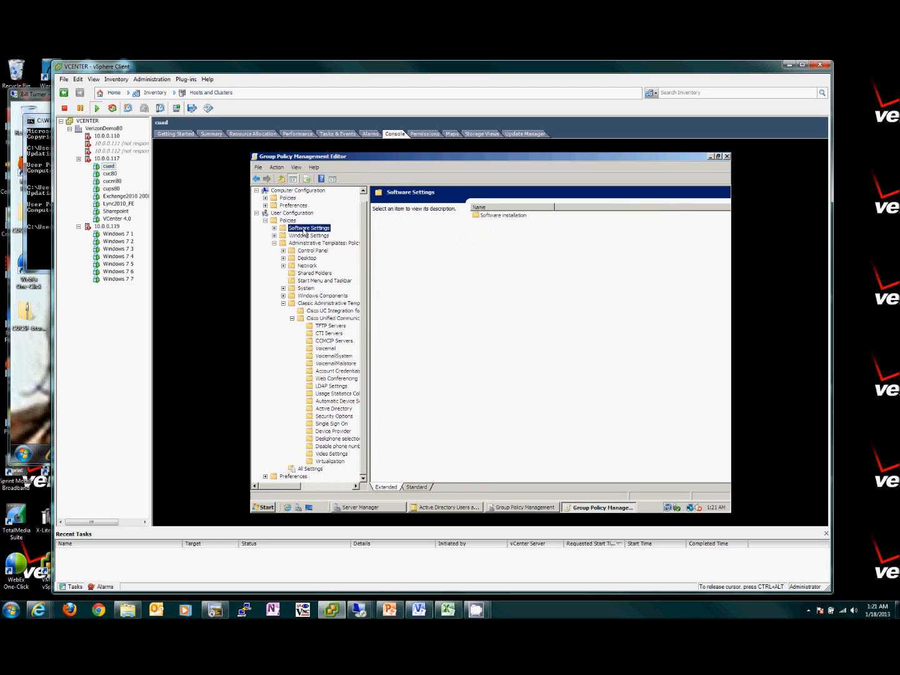
{"action": "right_click", "coordinate": [305, 233]}
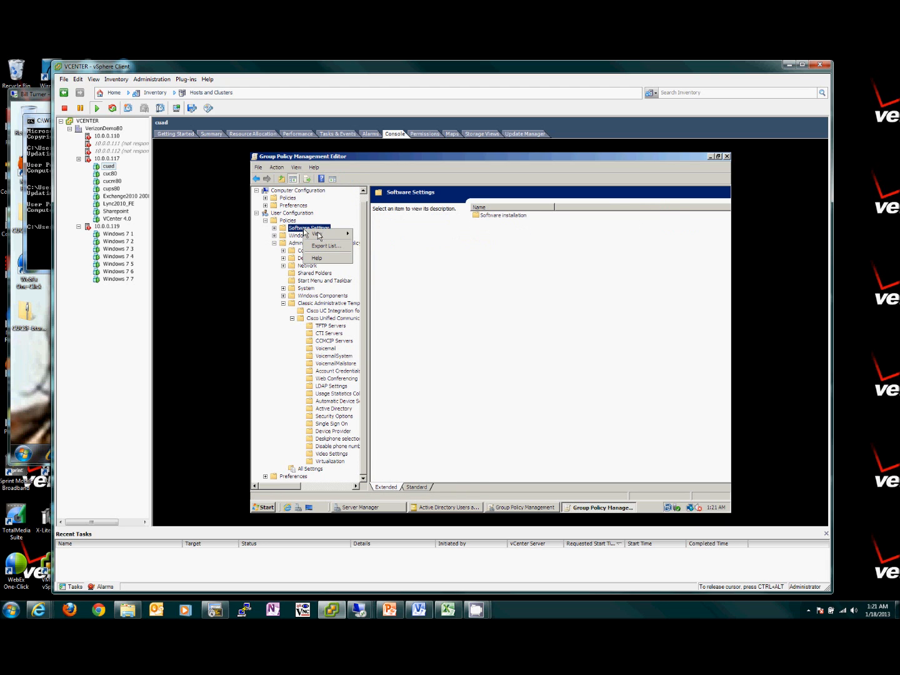
{"action": "left_click", "coordinate": [413, 241]}
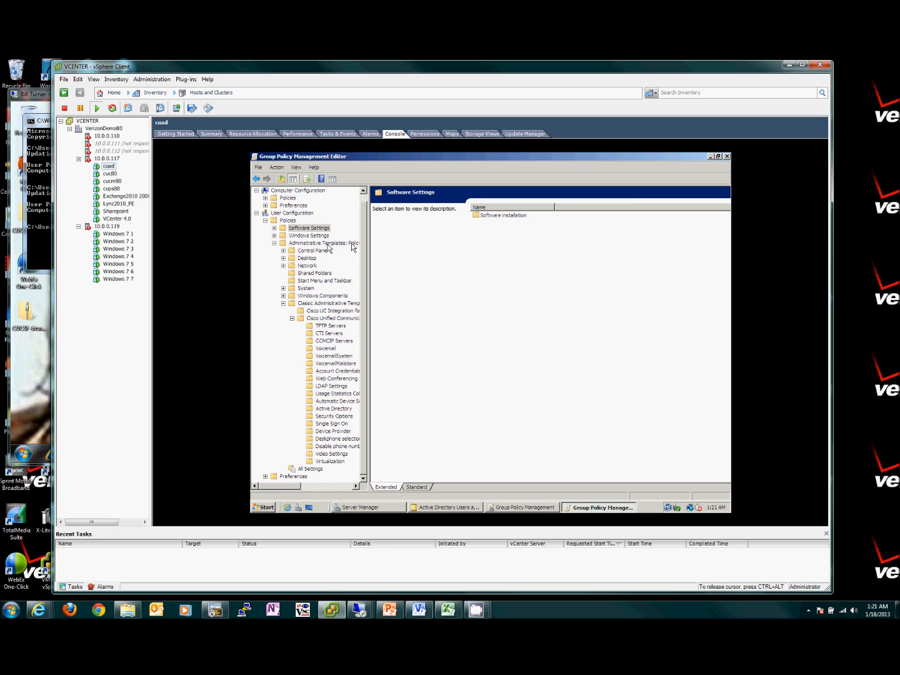
{"action": "left_click", "coordinate": [273, 244]}
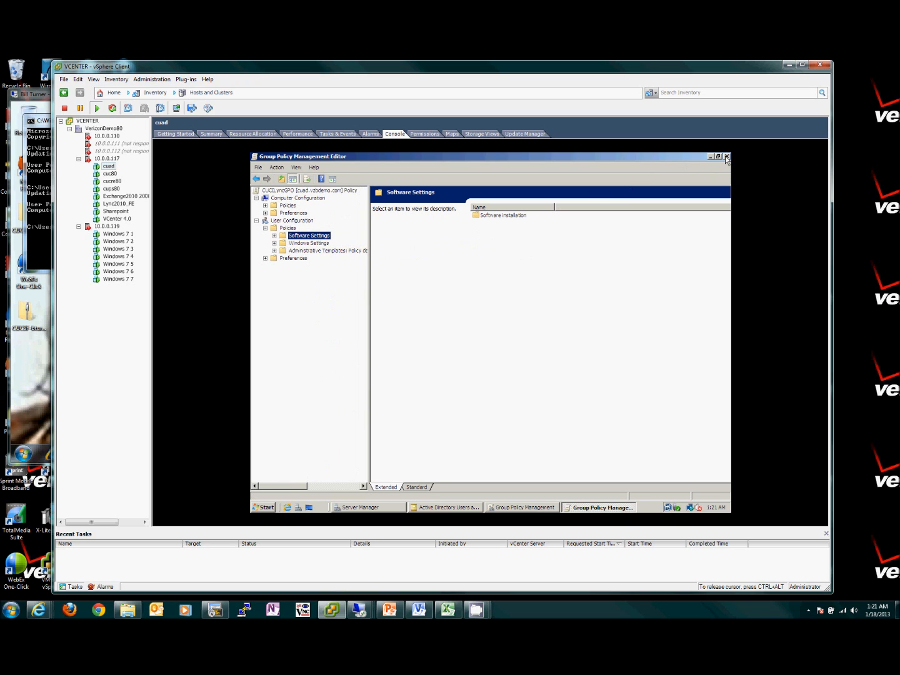
{"action": "left_click", "coordinate": [726, 157]}
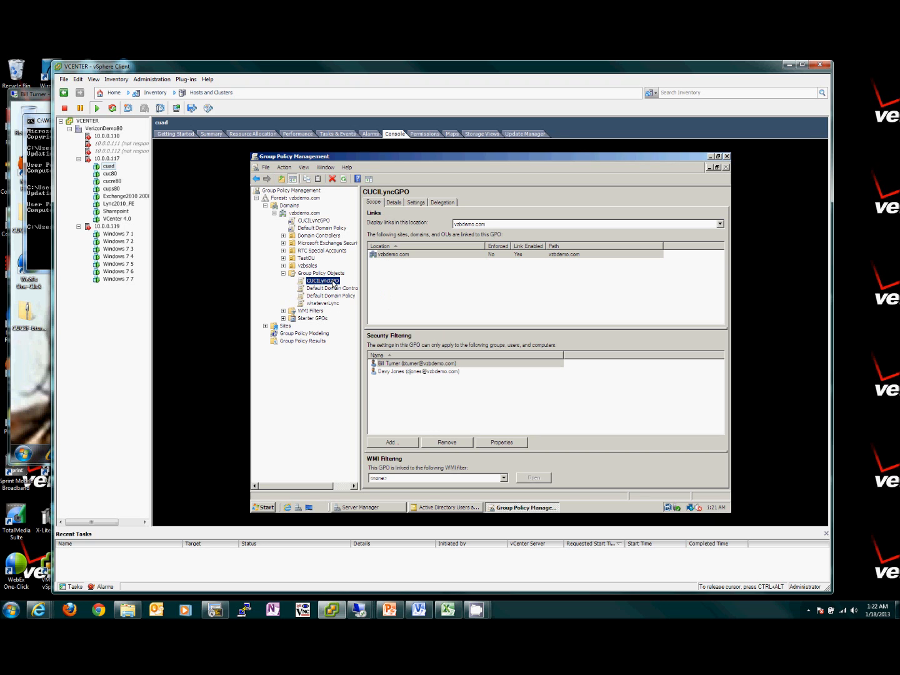
Reopen CUCILyncGPO for editing in a maximized editor and select the User Configuration policies, dismissing the Administrative Templates warning.
{"action": "right_click", "coordinate": [335, 283]}
{"action": "left_click", "coordinate": [354, 288]}
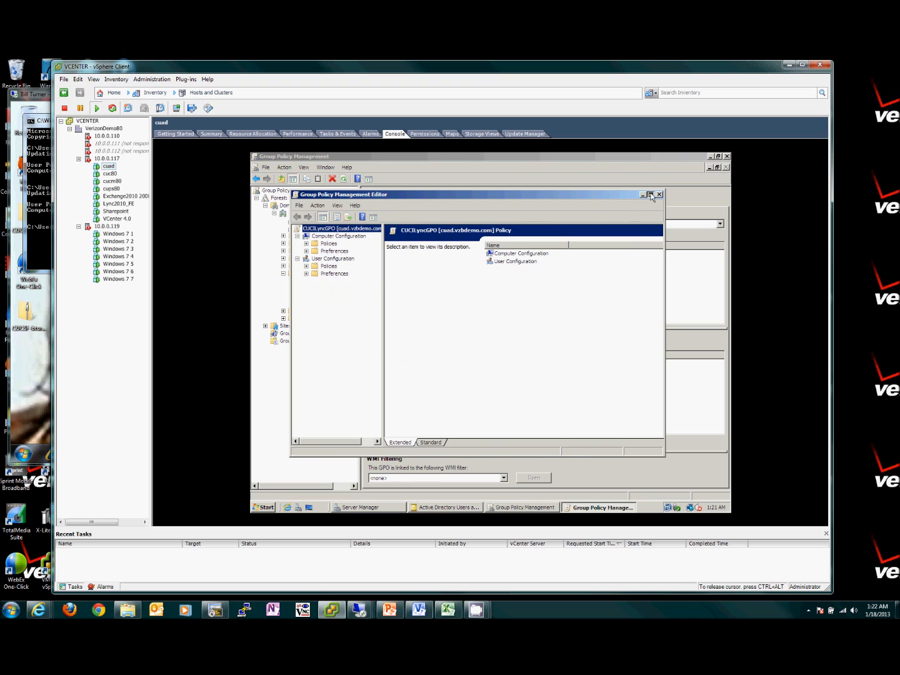
{"action": "left_click", "coordinate": [650, 195]}
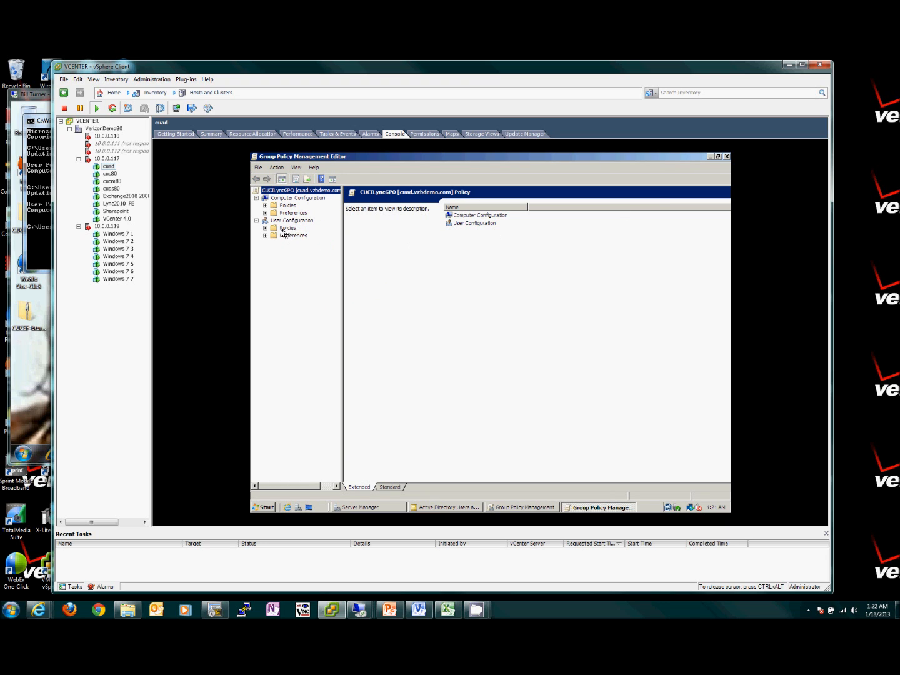
{"action": "left_click", "coordinate": [288, 228]}
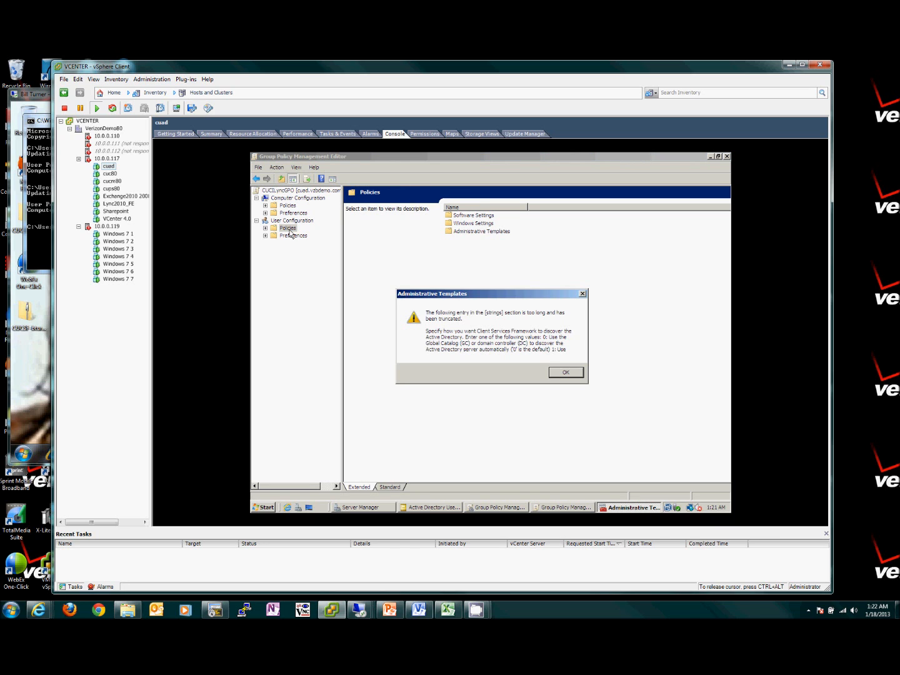
{"action": "left_click", "coordinate": [568, 374]}
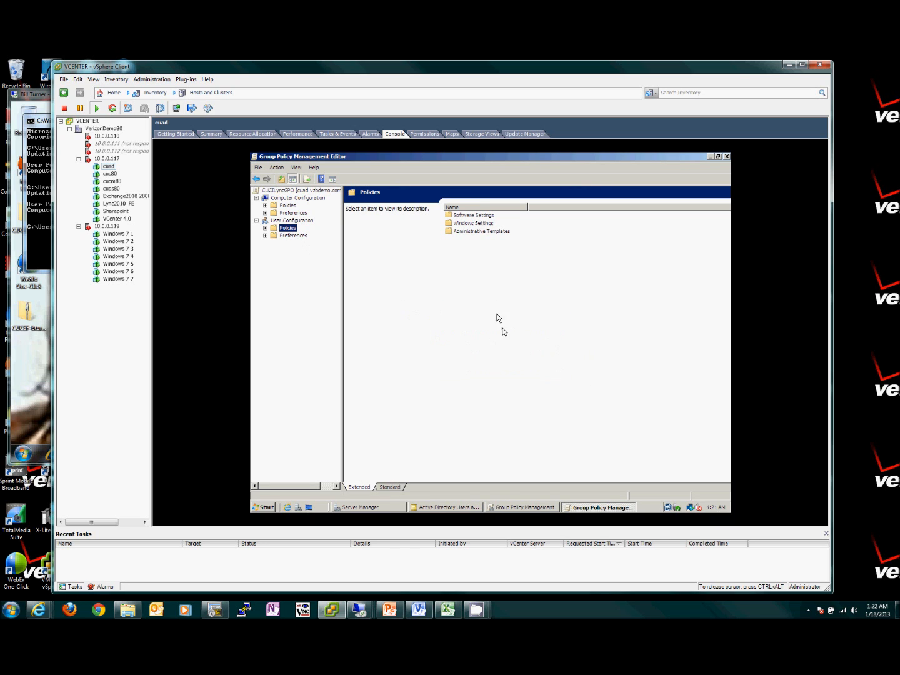
{"action": "left_click", "coordinate": [283, 237]}
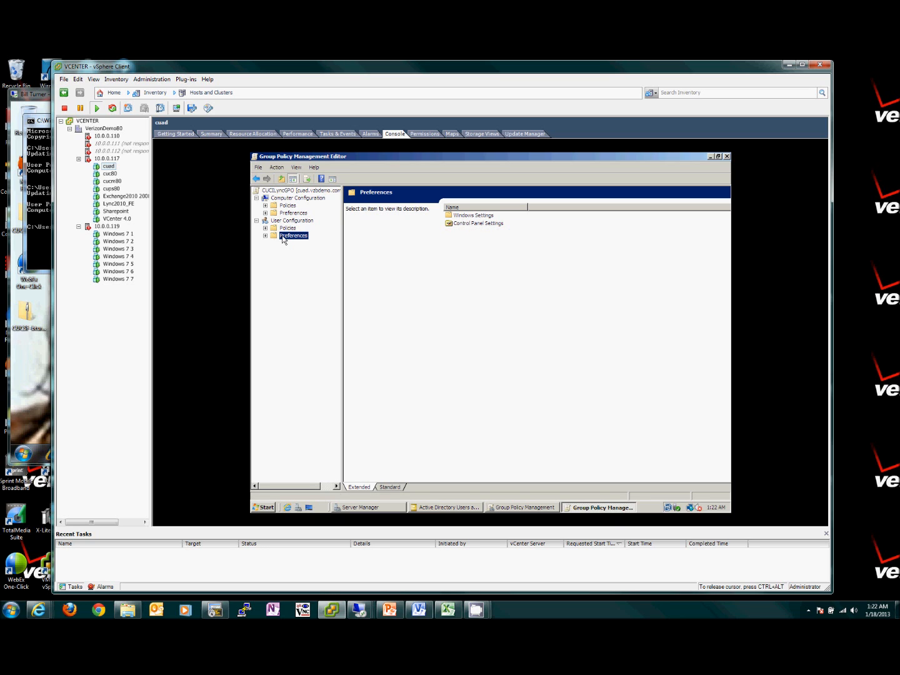
{"action": "left_click", "coordinate": [288, 228]}
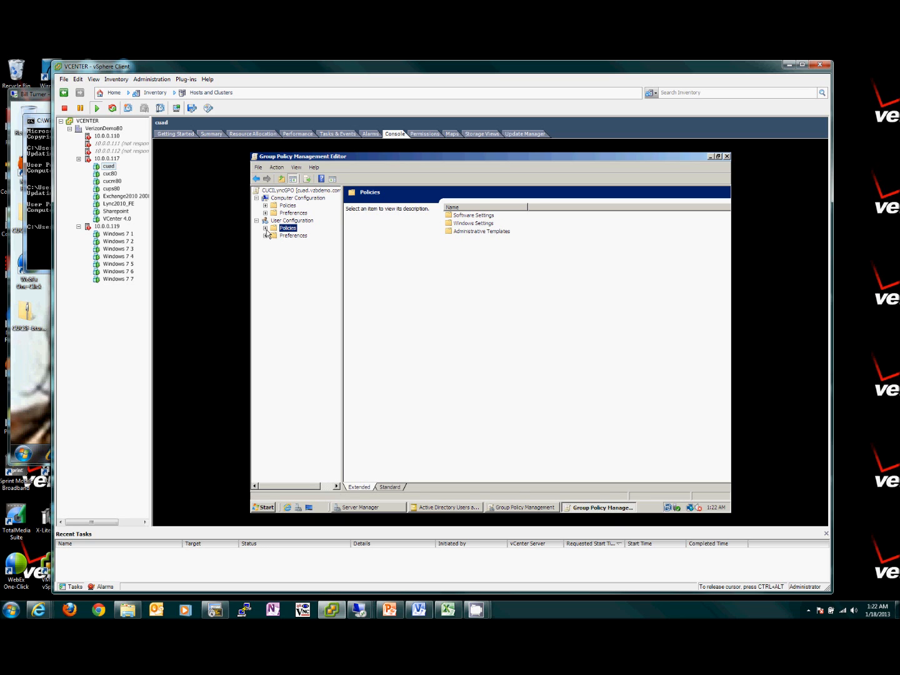
Expand Software Settings under the user policies and open Software installation.
{"action": "key", "text": "ctrl+alt"}
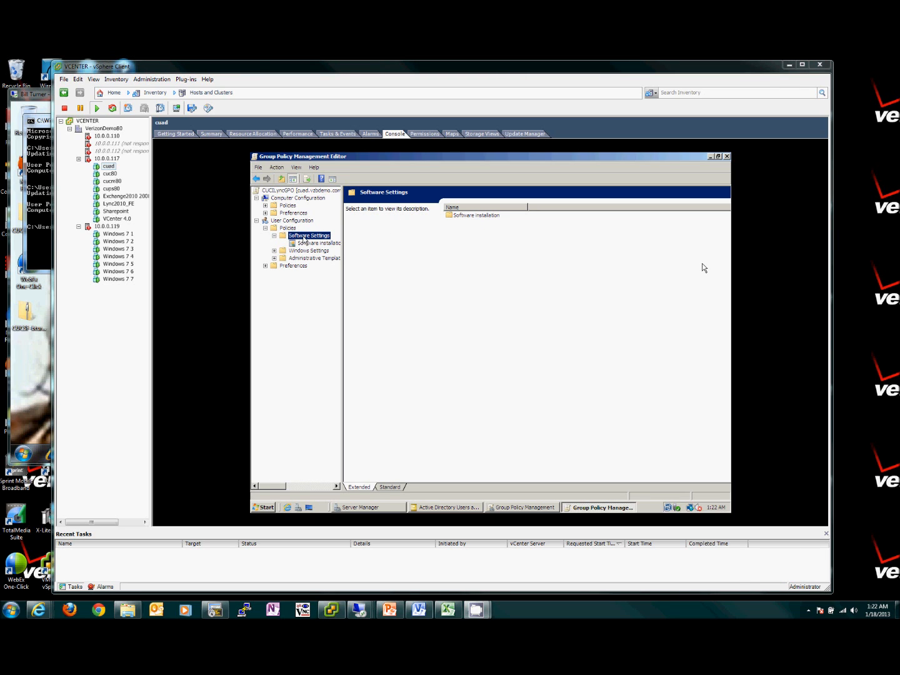
{"action": "left_click", "coordinate": [701, 265]}
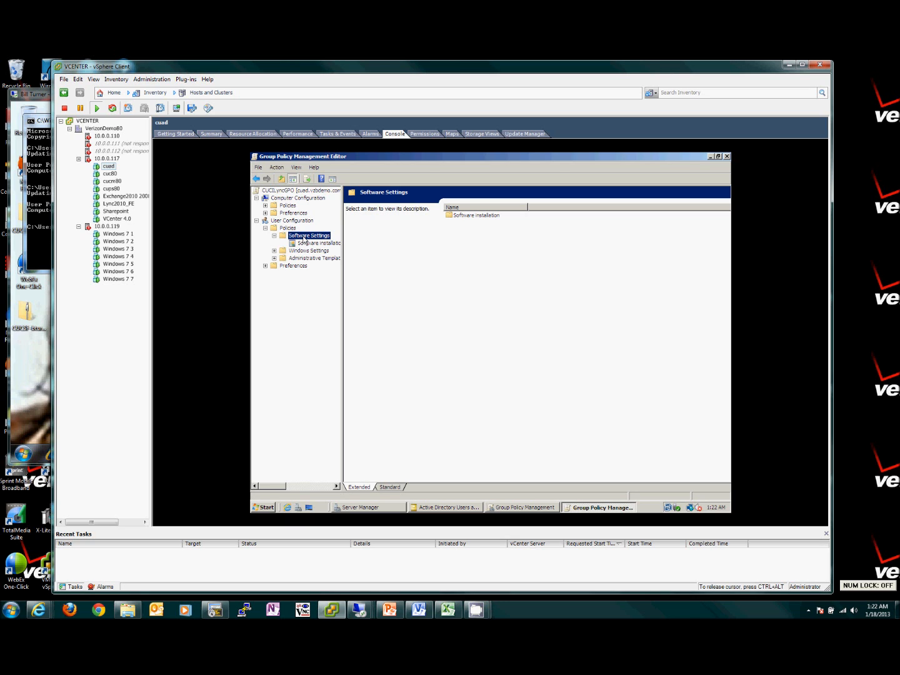
{"action": "right_click", "coordinate": [306, 241]}
{"action": "left_click", "coordinate": [296, 238]}
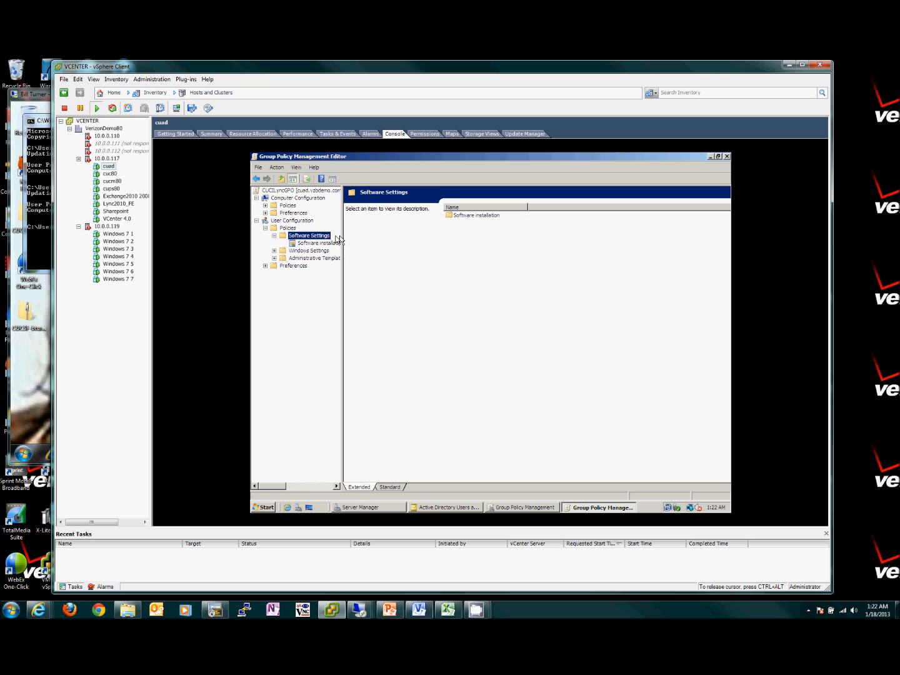
{"action": "left_click", "coordinate": [461, 217]}
{"action": "right_click", "coordinate": [463, 220]}
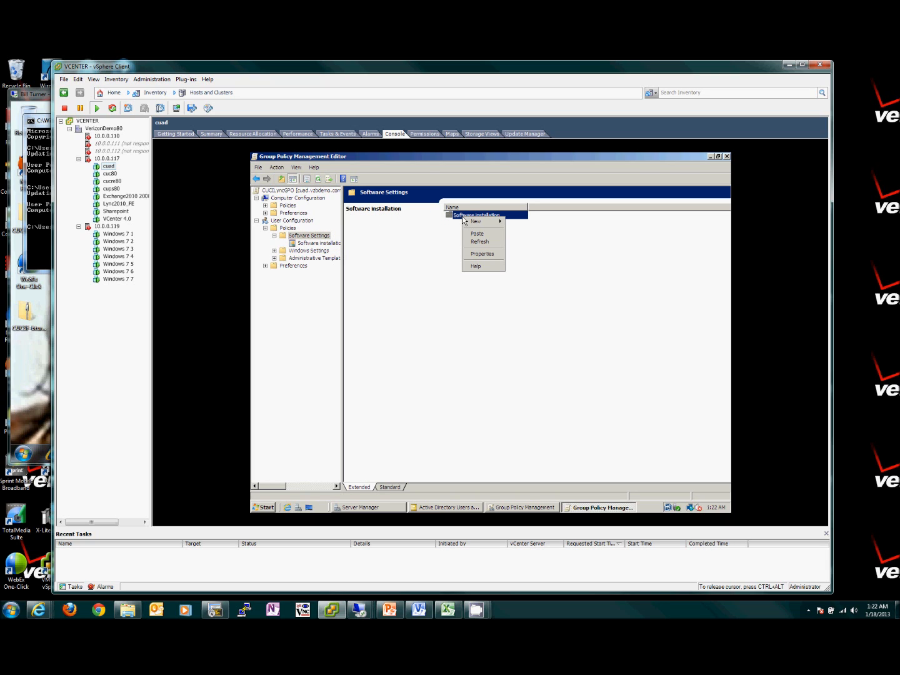
{"action": "left_click", "coordinate": [314, 244]}
Start a new software installation package and browse to the network location \\172.17.1.47\share.
{"action": "right_click", "coordinate": [316, 244]}
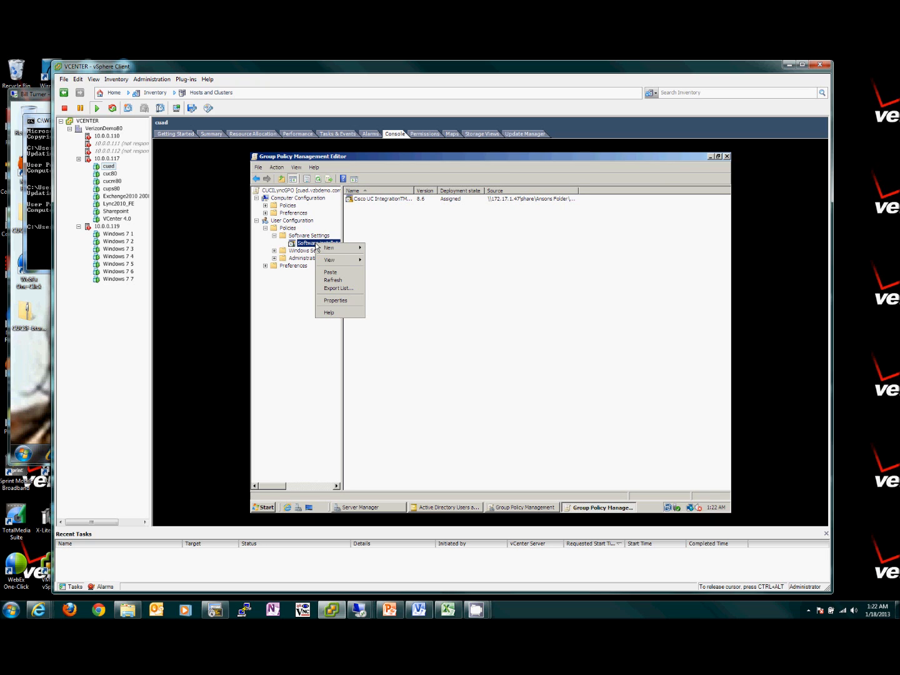
{"action": "mouse_move", "coordinate": [337, 250]}
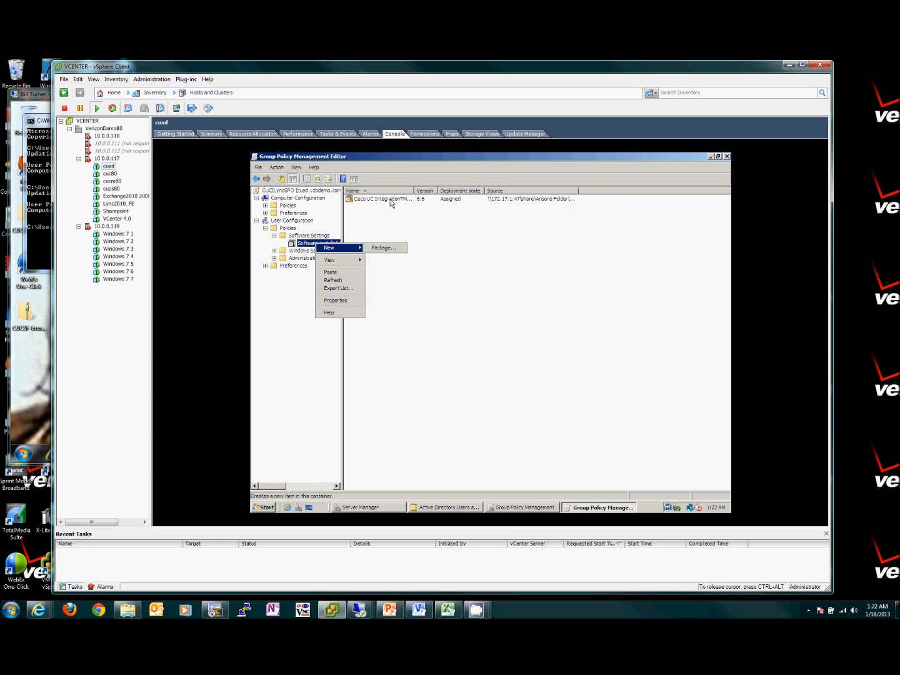
{"action": "left_click", "coordinate": [384, 248]}
{"action": "left_click_drag", "start_coordinate": [383, 164], "coordinate": [463, 186]}
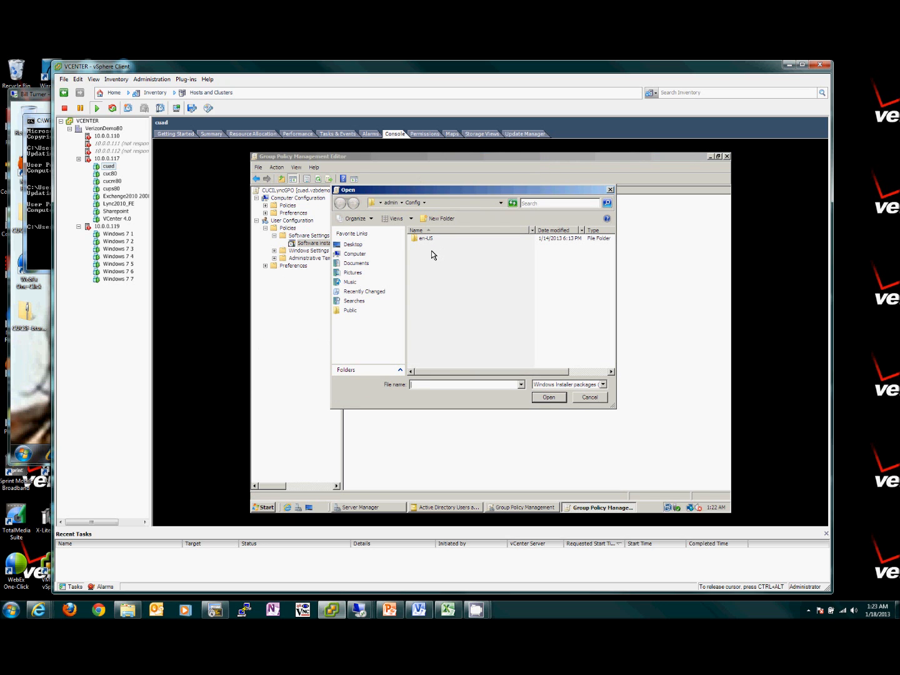
{"action": "left_click", "coordinate": [373, 204]}
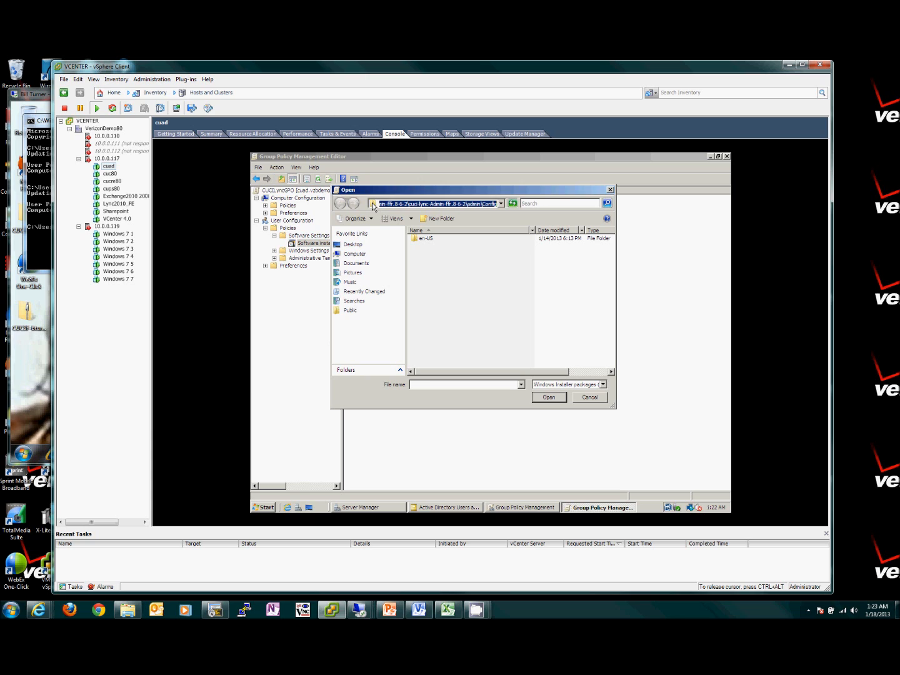
{"action": "key", "text": "BackSpace"}
{"action": "type", "text": "\\\\172.17.1.47"}
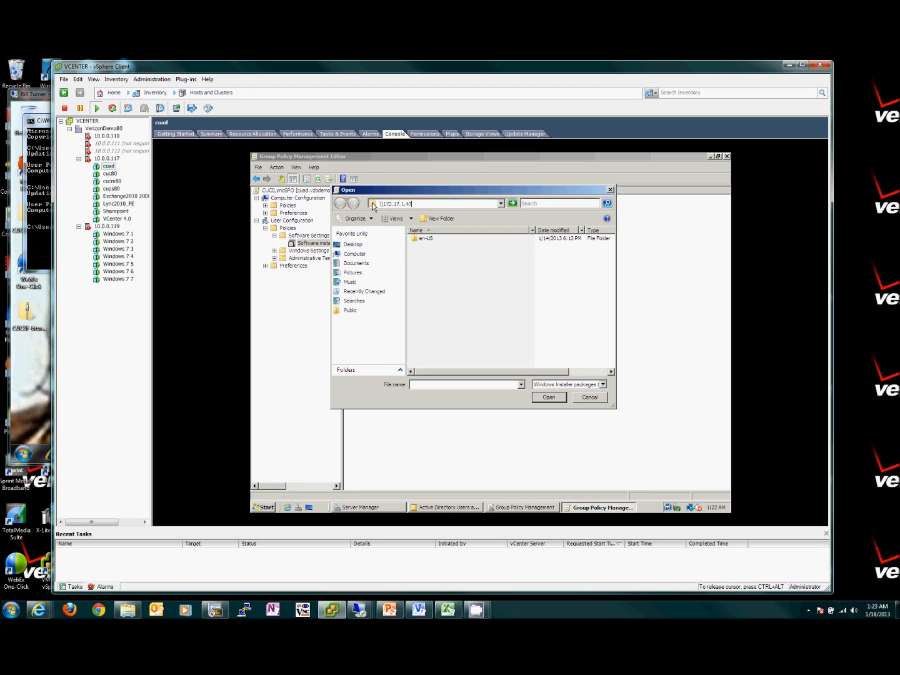
{"action": "type", "text": "\\"}
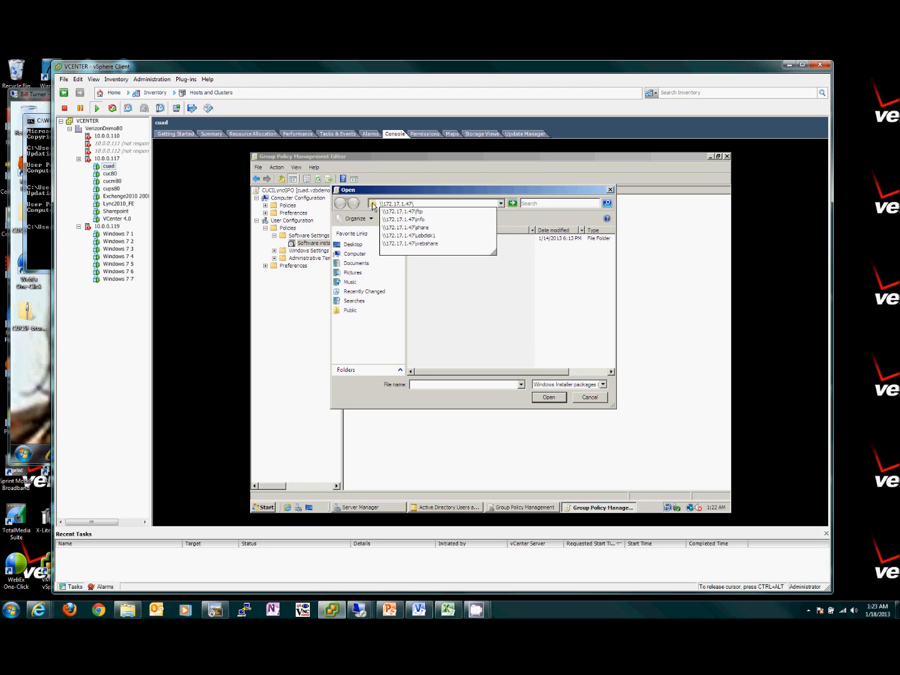
{"action": "type", "text": "share"}
{"action": "key", "text": "Return"}
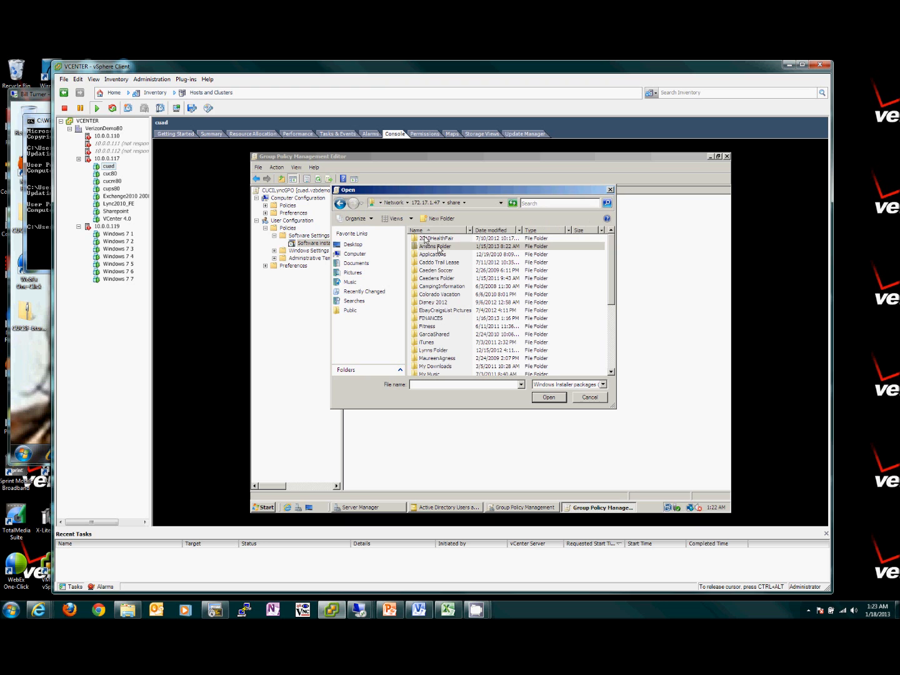
Add the CiscoUCIntegrationTMforMicrosoftLyncK9 installer from the share's Cisco\CUCIMOC\cuci-lync-Install-ffr.8-6-2\install folder as an assigned package.
{"action": "double_click", "coordinate": [450, 248]}
{"action": "double_click", "coordinate": [429, 271]}
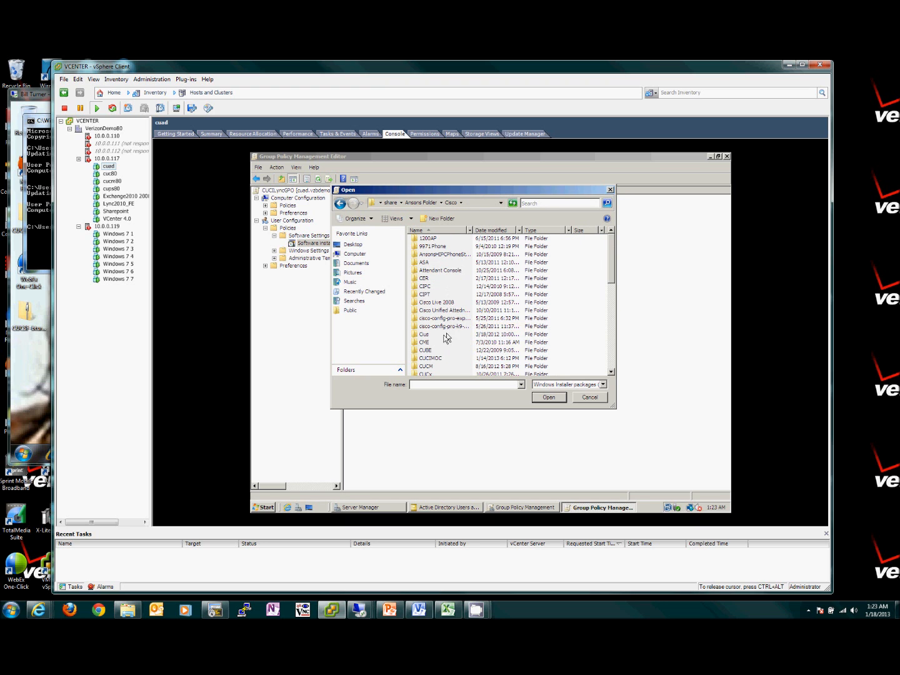
{"action": "double_click", "coordinate": [431, 358]}
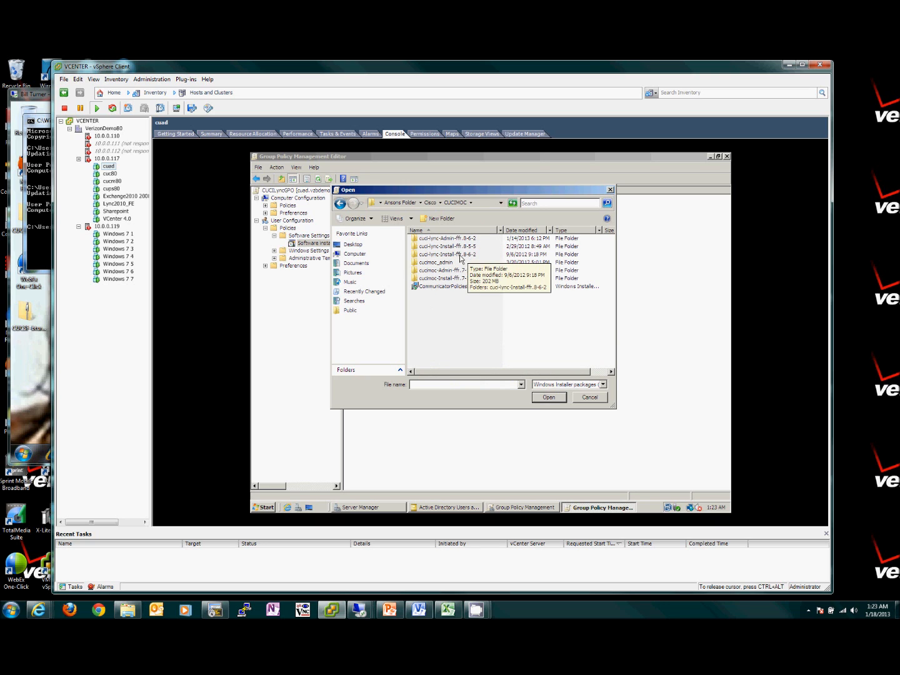
{"action": "double_click", "coordinate": [461, 256]}
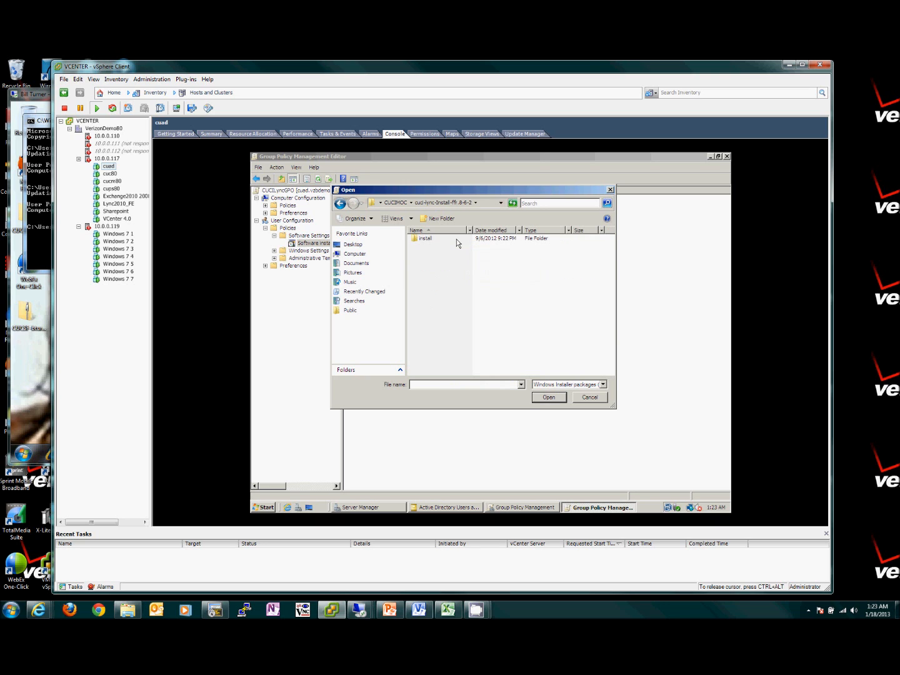
{"action": "double_click", "coordinate": [446, 238]}
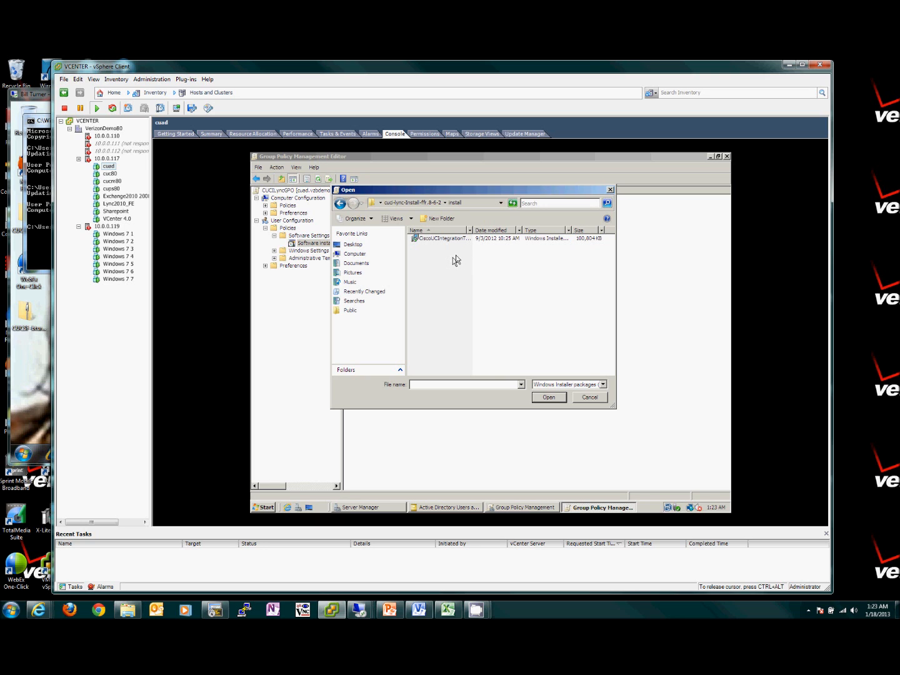
{"action": "left_click", "coordinate": [460, 243]}
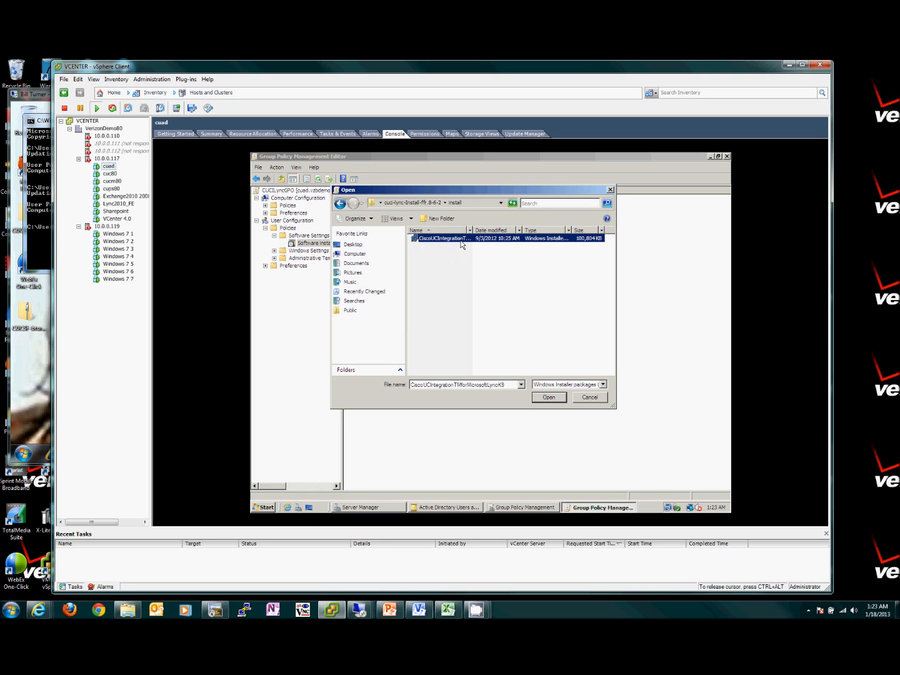
{"action": "left_click", "coordinate": [549, 402]}
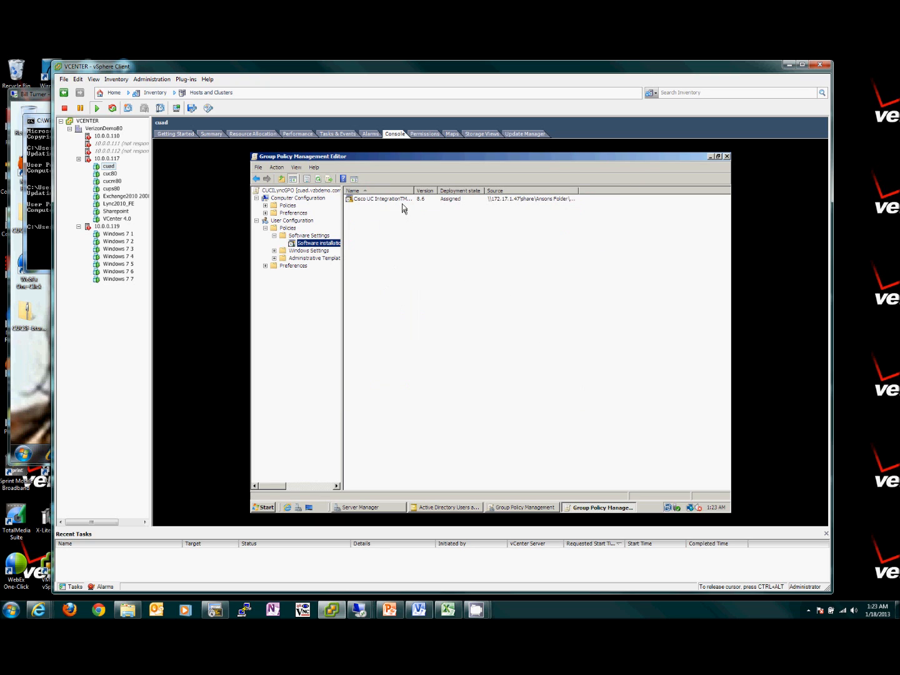
{"action": "left_click", "coordinate": [312, 250]}
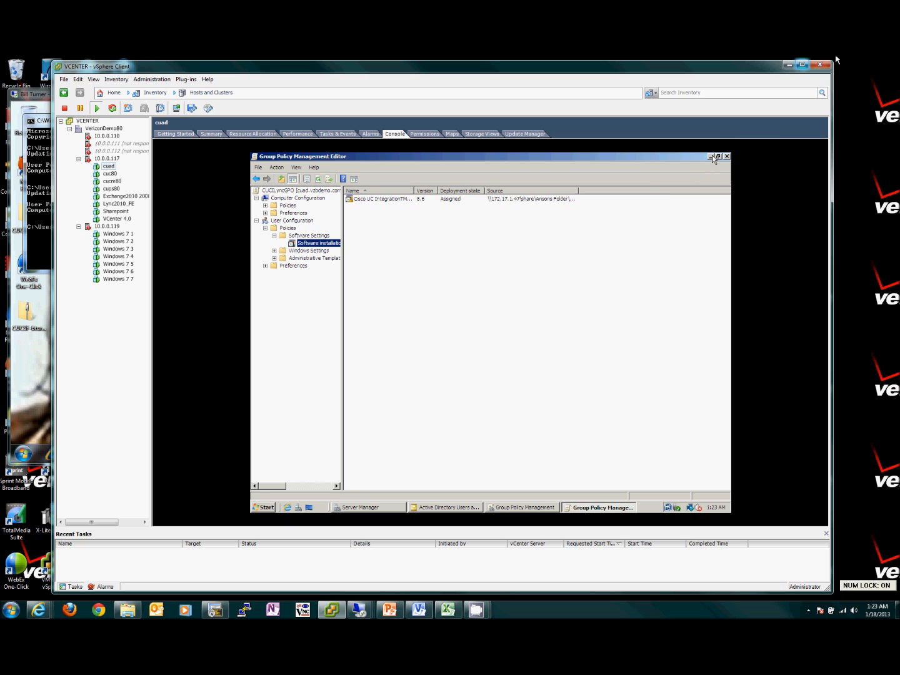
Minimize the vSphere Client, review the AD and Client slides in the PowerPoint presentation, and minimize it to reach the remote desktop.
{"action": "left_click", "coordinate": [789, 65]}
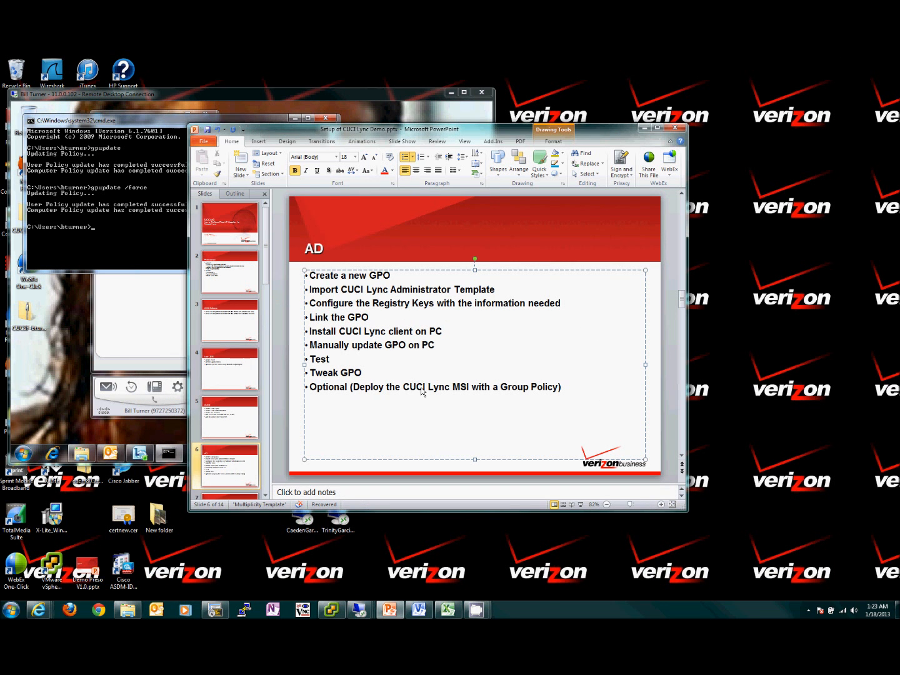
{"action": "left_click", "coordinate": [266, 494]}
{"action": "left_click", "coordinate": [245, 475]}
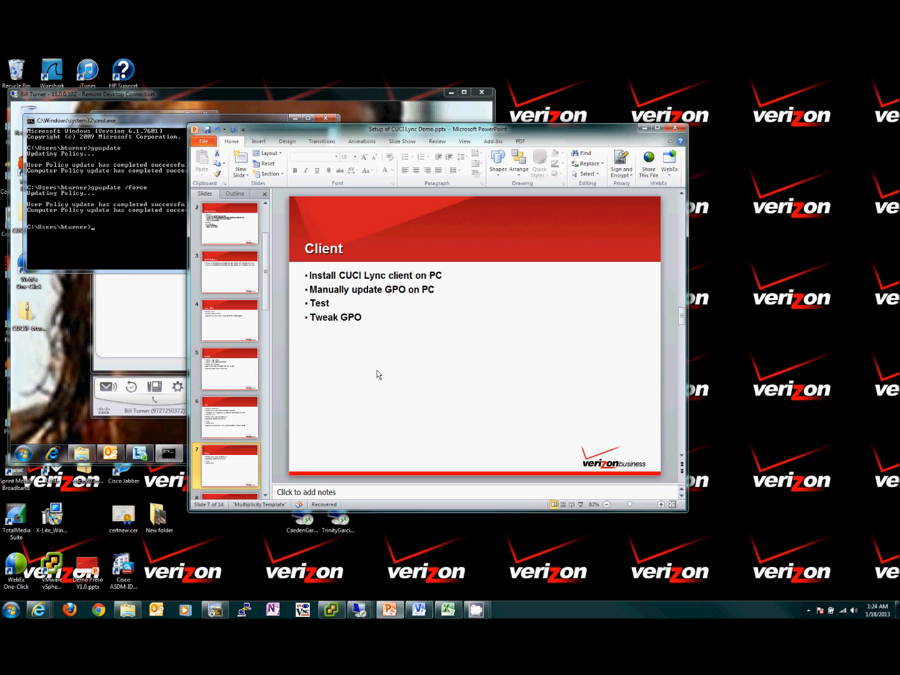
{"action": "scroll", "coordinate": [377, 374], "scroll_direction": "down", "scroll_amount": 2}
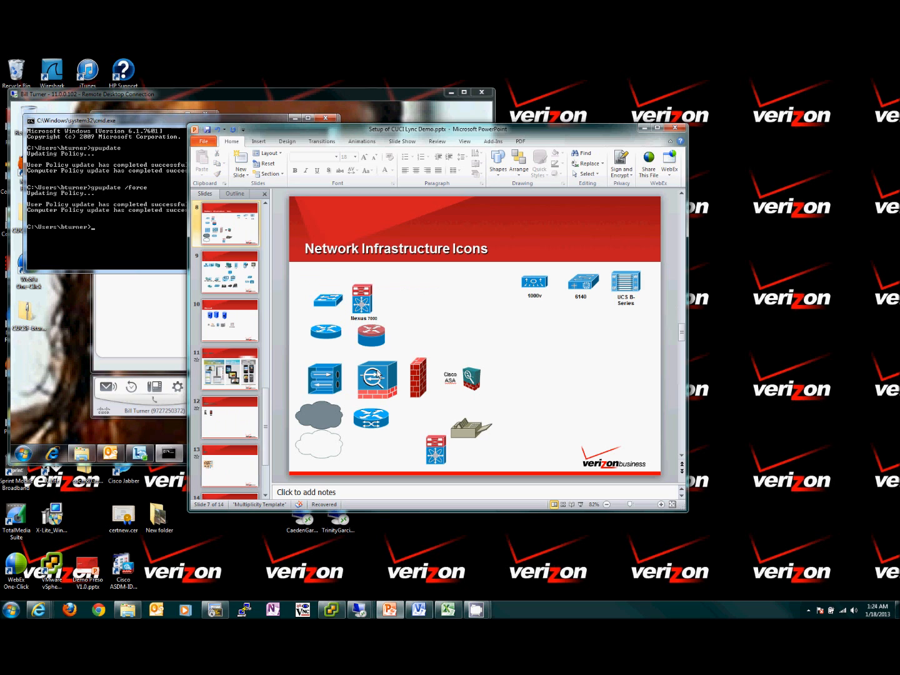
{"action": "scroll", "coordinate": [289, 302], "scroll_direction": "up", "scroll_amount": 2}
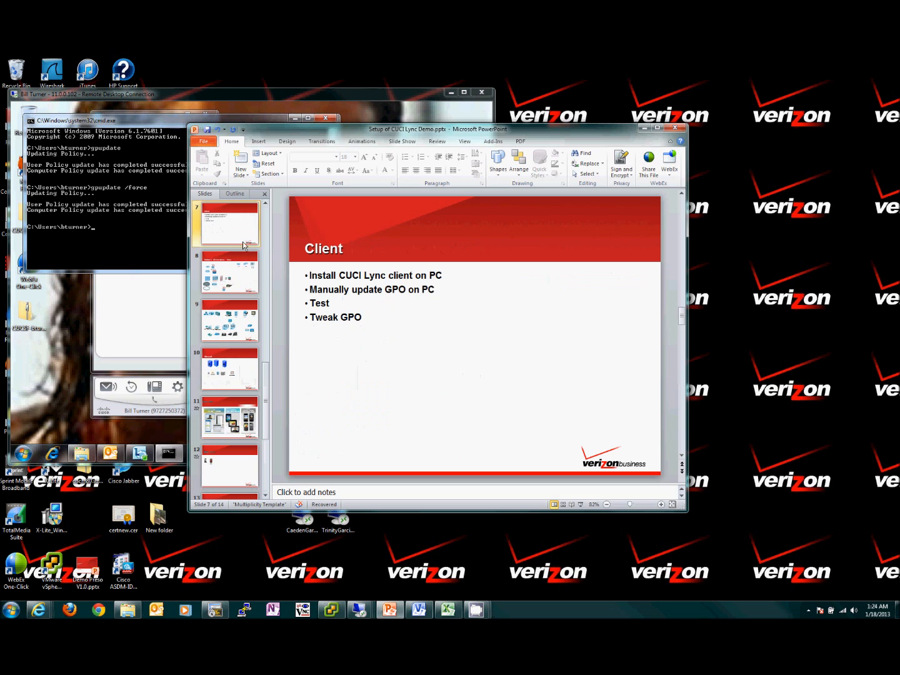
{"action": "scroll", "coordinate": [253, 299], "scroll_direction": "up", "scroll_amount": 1}
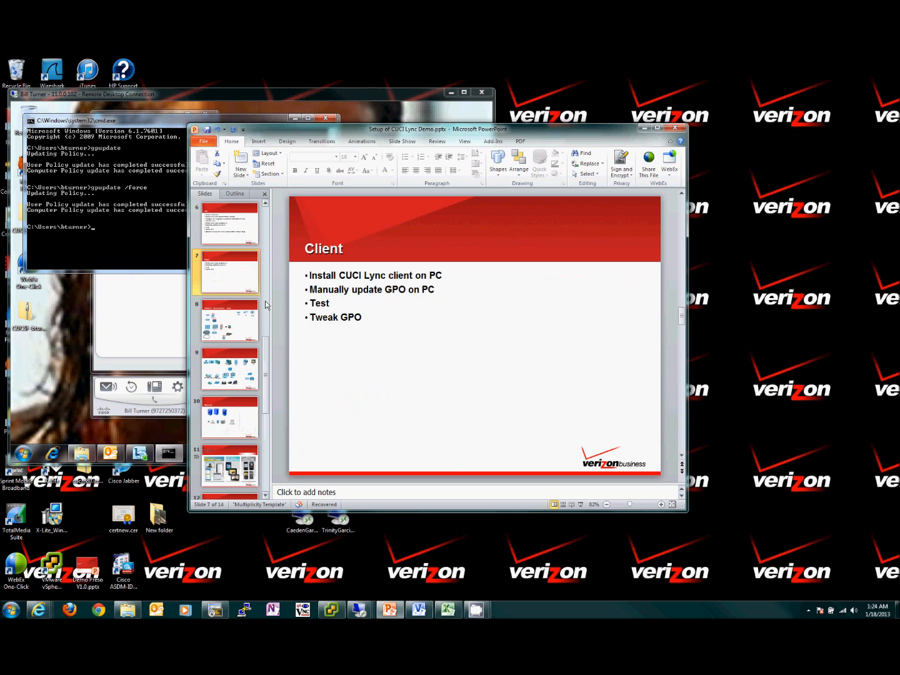
{"action": "left_click", "coordinate": [239, 238]}
{"action": "left_click", "coordinate": [241, 270]}
{"action": "left_click", "coordinate": [641, 129]}
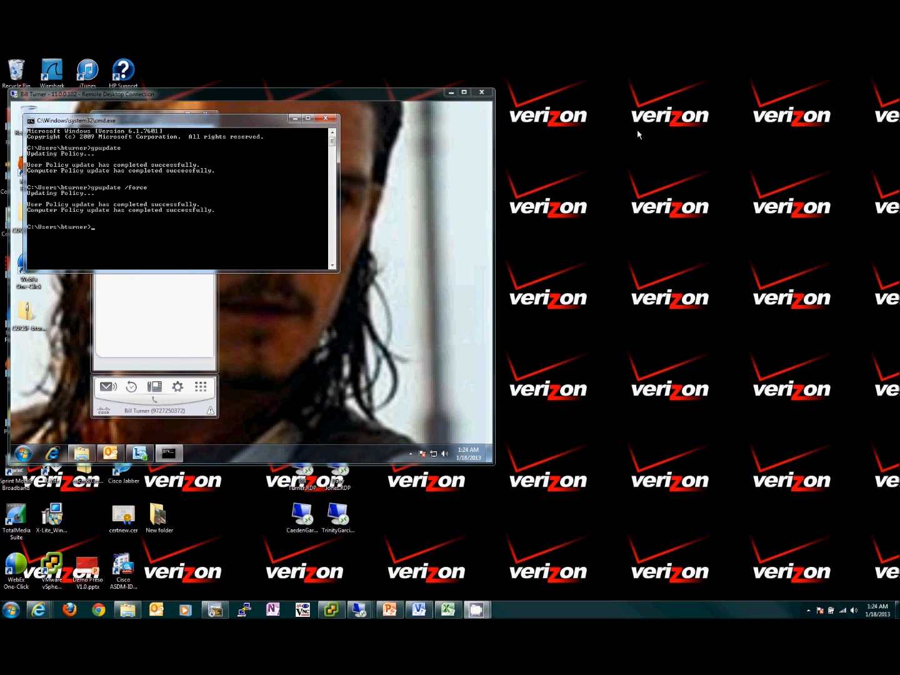
Close the remote PC's command prompt, sign out of Lync, and sign back in to both Lync and its attached Cisco pane.
{"action": "left_click", "coordinate": [325, 118]}
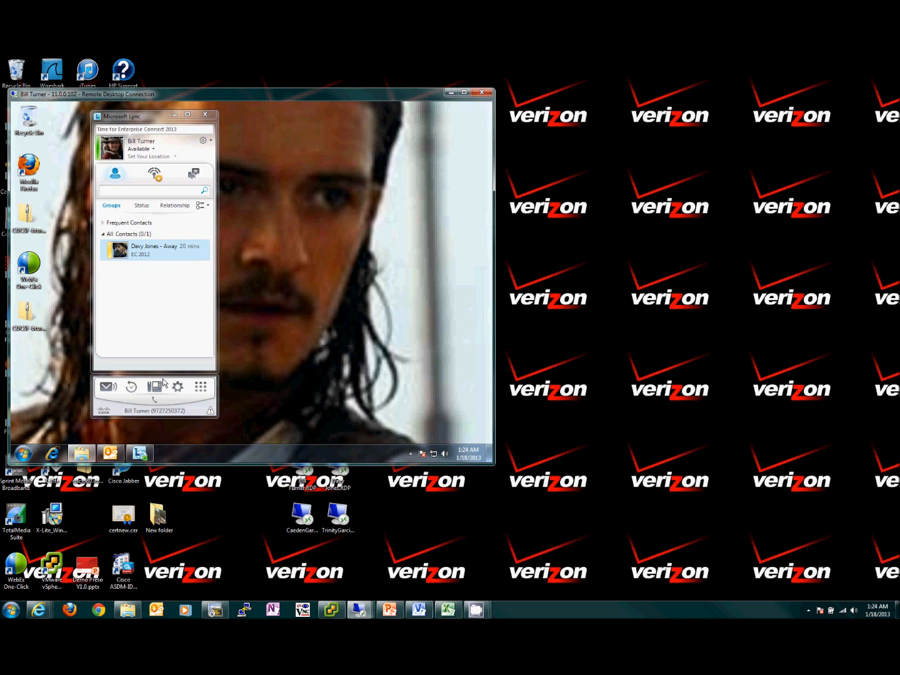
{"action": "left_click", "coordinate": [210, 141]}
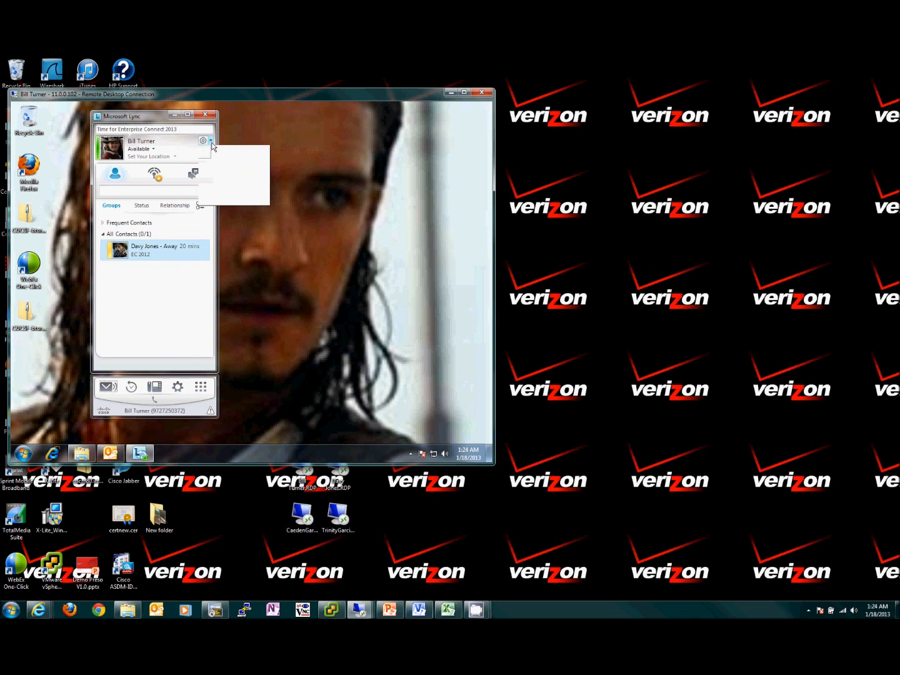
{"action": "mouse_move", "coordinate": [222, 154]}
{"action": "left_click", "coordinate": [297, 154]}
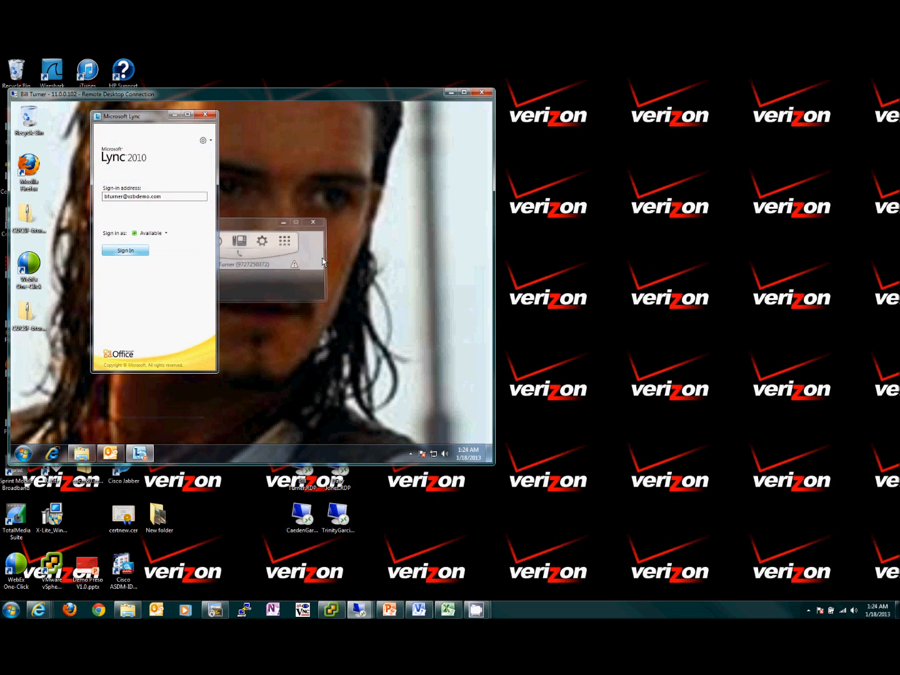
{"action": "left_click", "coordinate": [134, 251]}
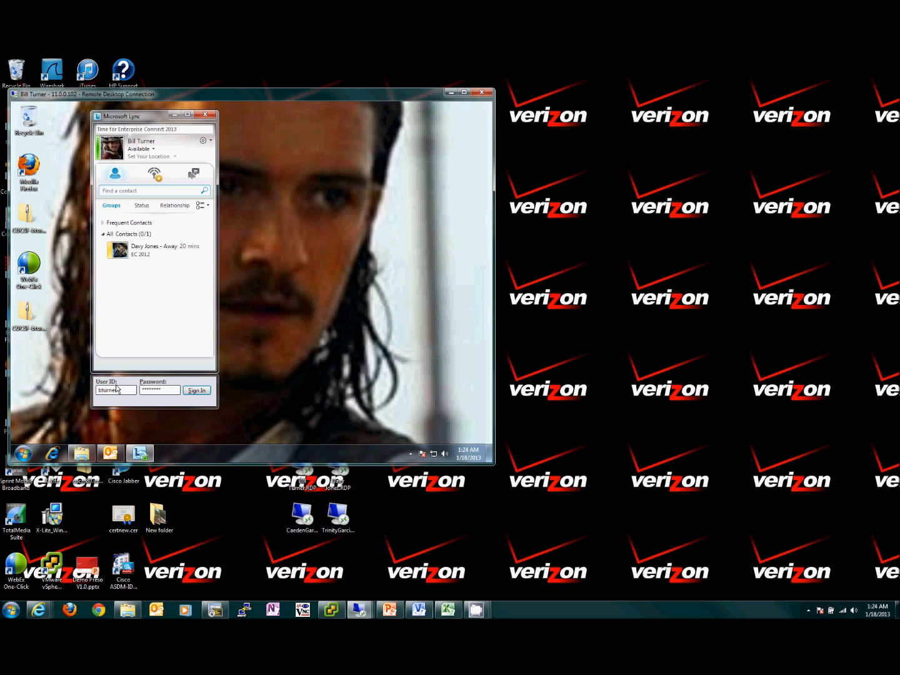
{"action": "left_click", "coordinate": [195, 391]}
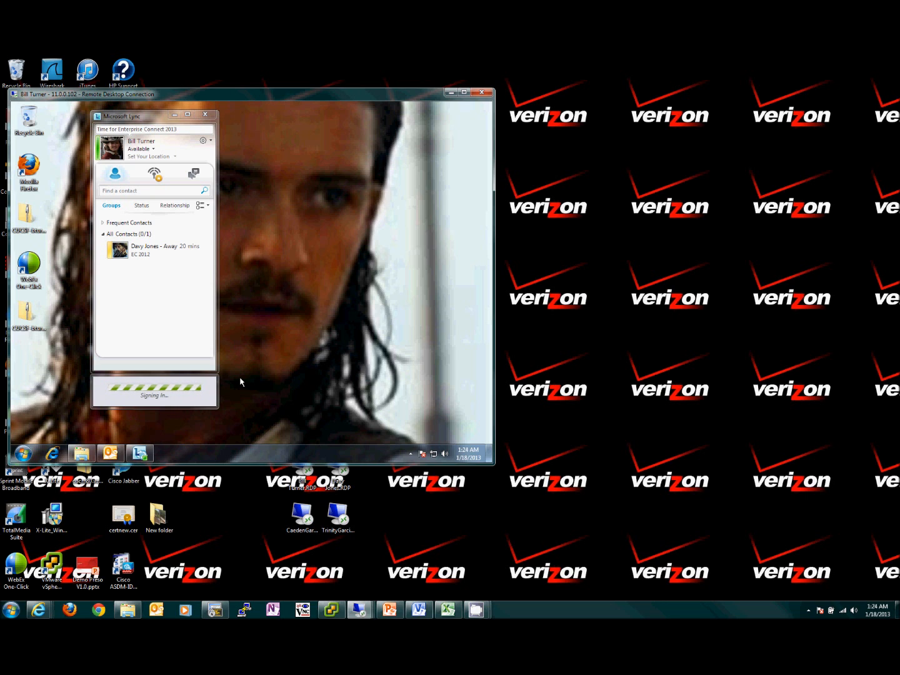
Launch regedit on the remote PC and allow it to make changes to the computer.
{"action": "left_click", "coordinate": [25, 455]}
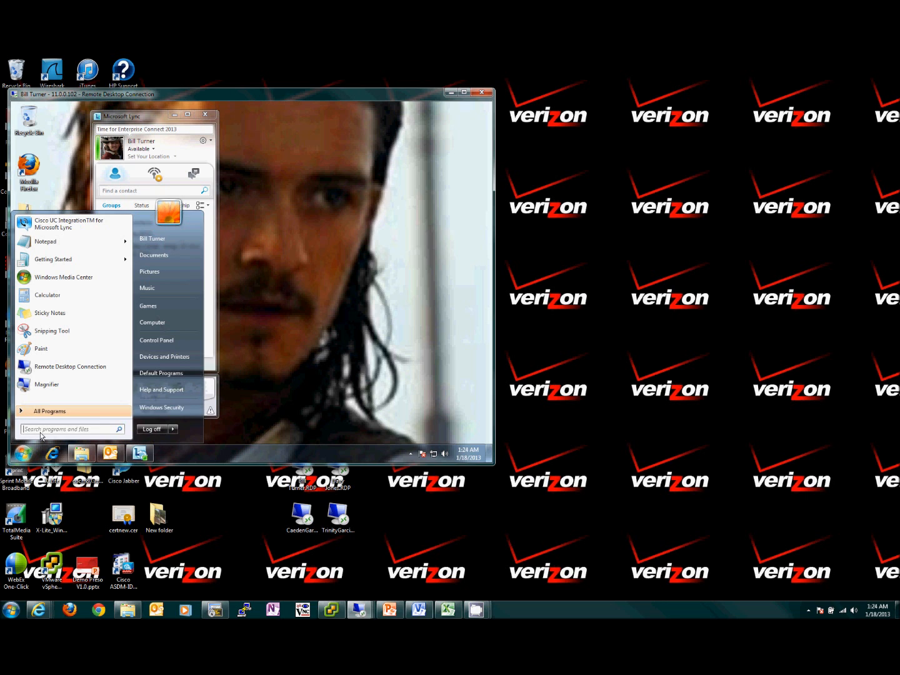
{"action": "type", "text": "re"}
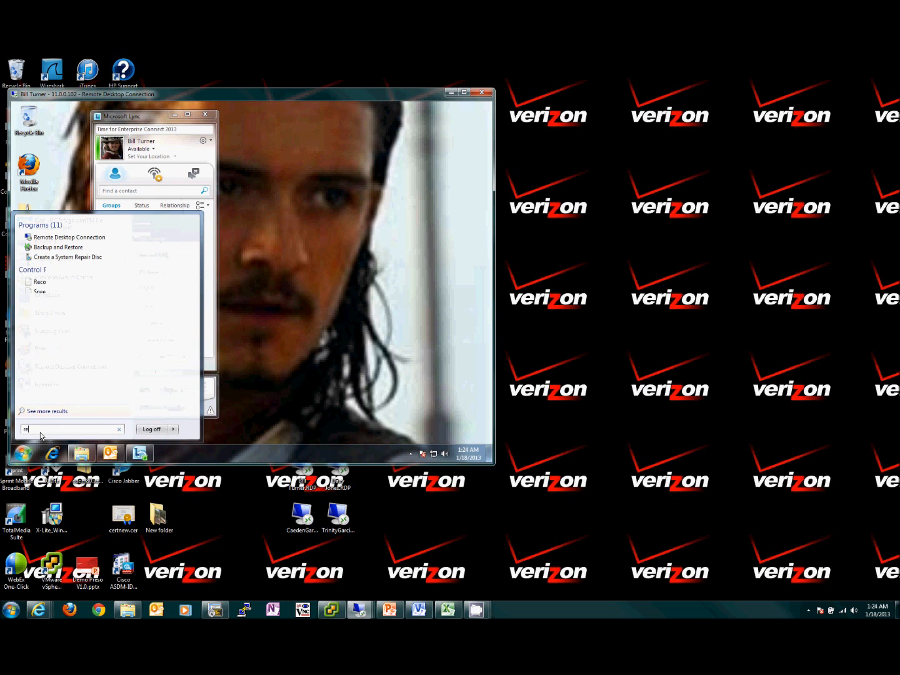
{"action": "type", "text": "gedit"}
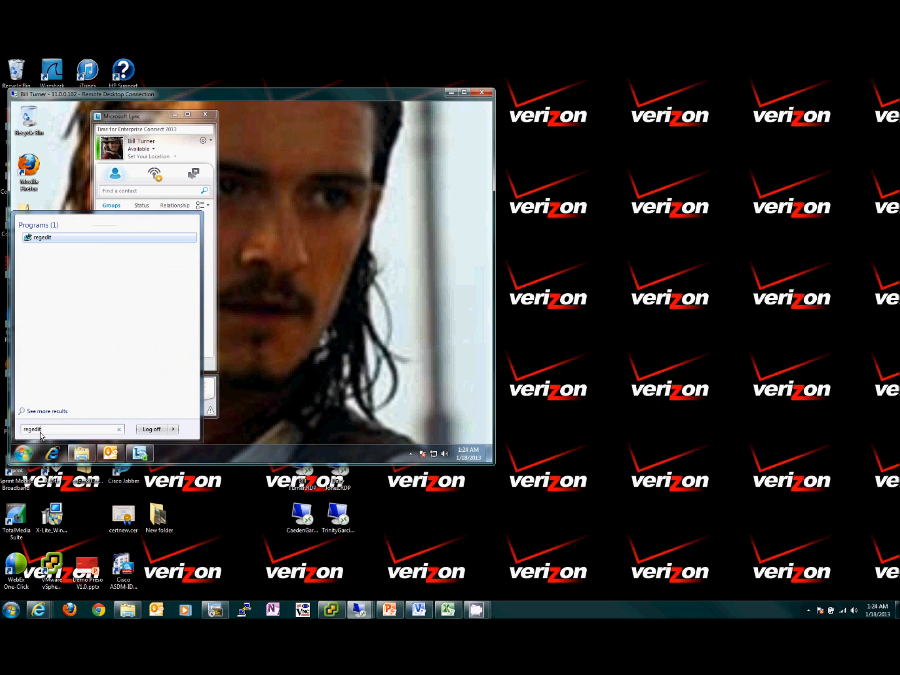
{"action": "key", "text": "Return"}
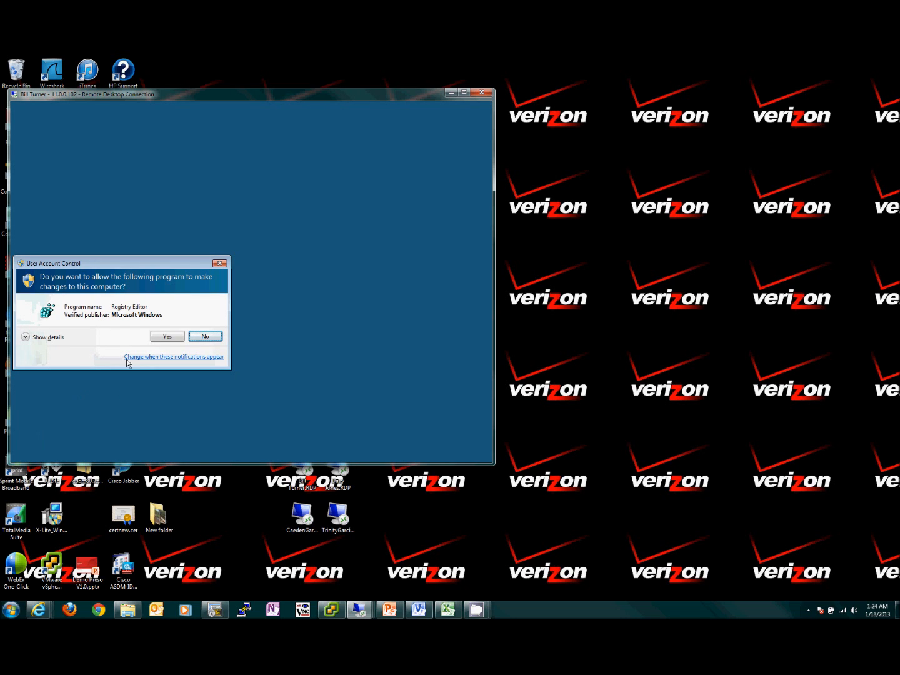
{"action": "left_click", "coordinate": [169, 337]}
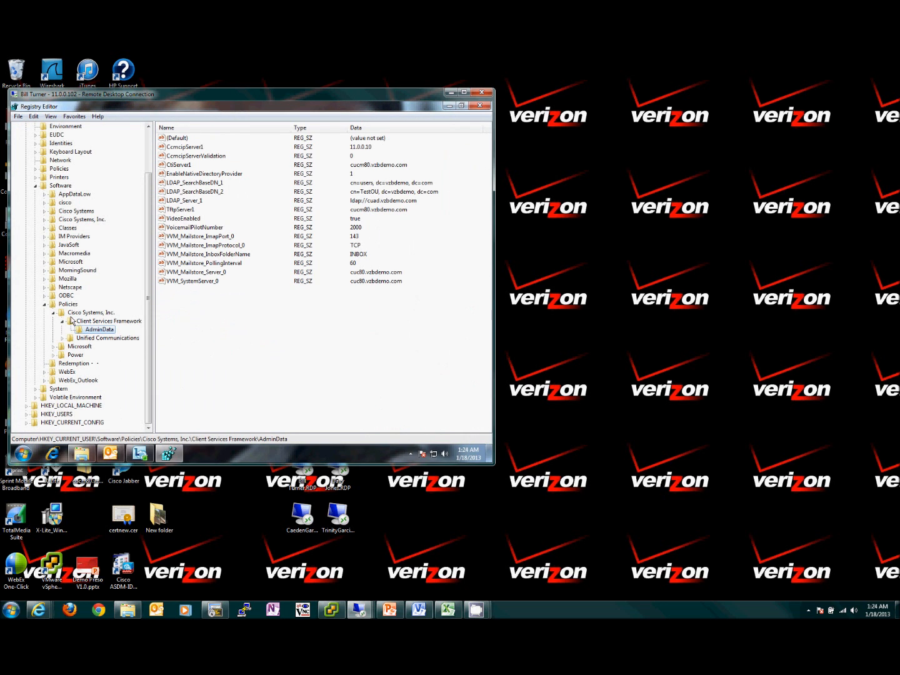
Examine the Cisco Systems, Inc. key under HKEY_CURRENT_USER\Software and the AdminData values under Policies\Cisco Systems, Inc.\Client Services Framework.
{"action": "left_click_drag", "start_coordinate": [149, 236], "coordinate": [149, 178]}
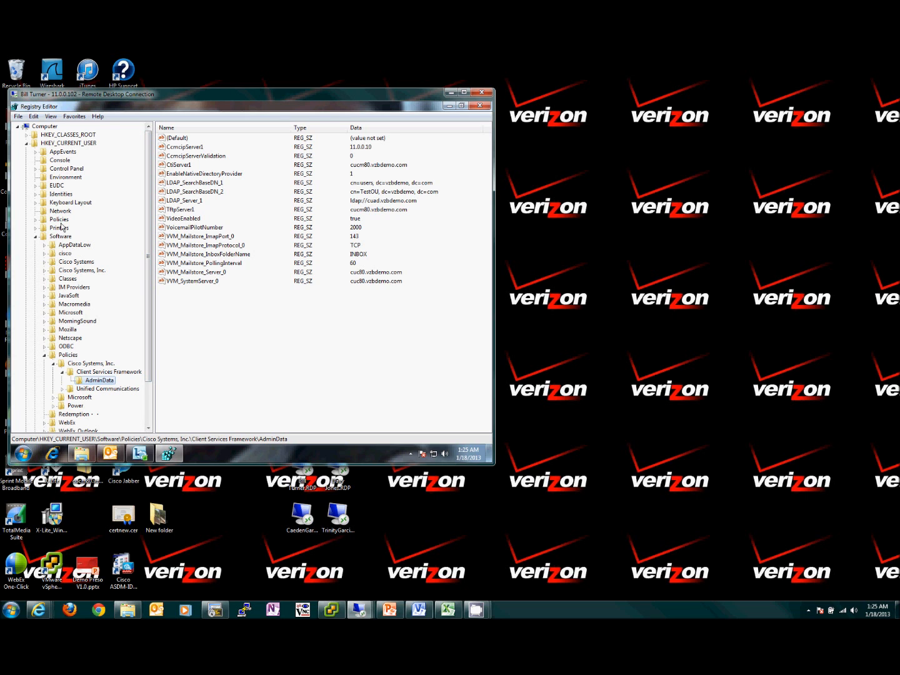
{"action": "left_click", "coordinate": [86, 273]}
{"action": "left_click", "coordinate": [44, 270]}
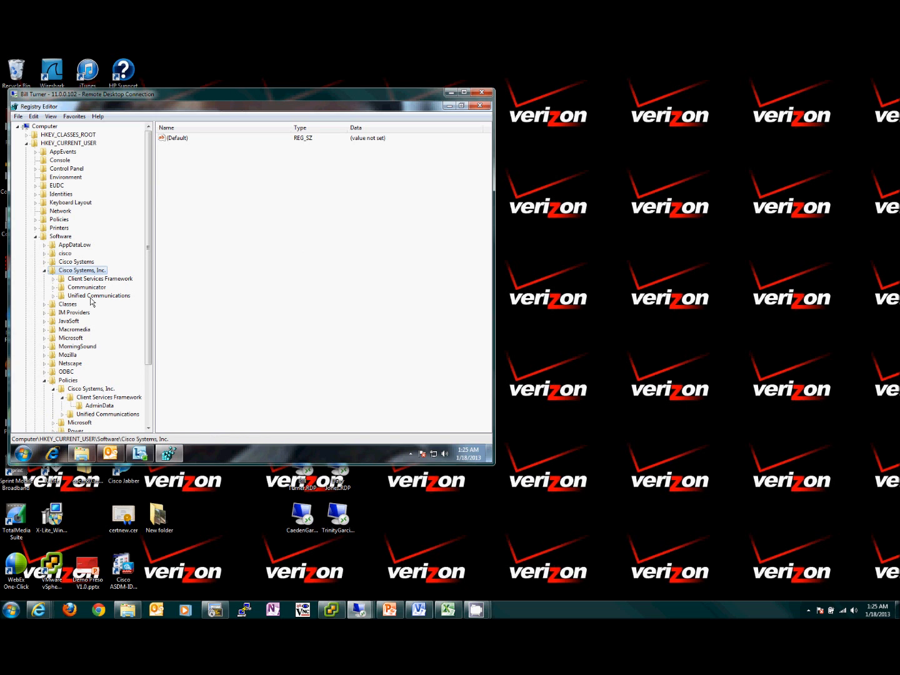
{"action": "left_click_drag", "start_coordinate": [147, 294], "coordinate": [134, 336]}
{"action": "left_click", "coordinate": [98, 347]}
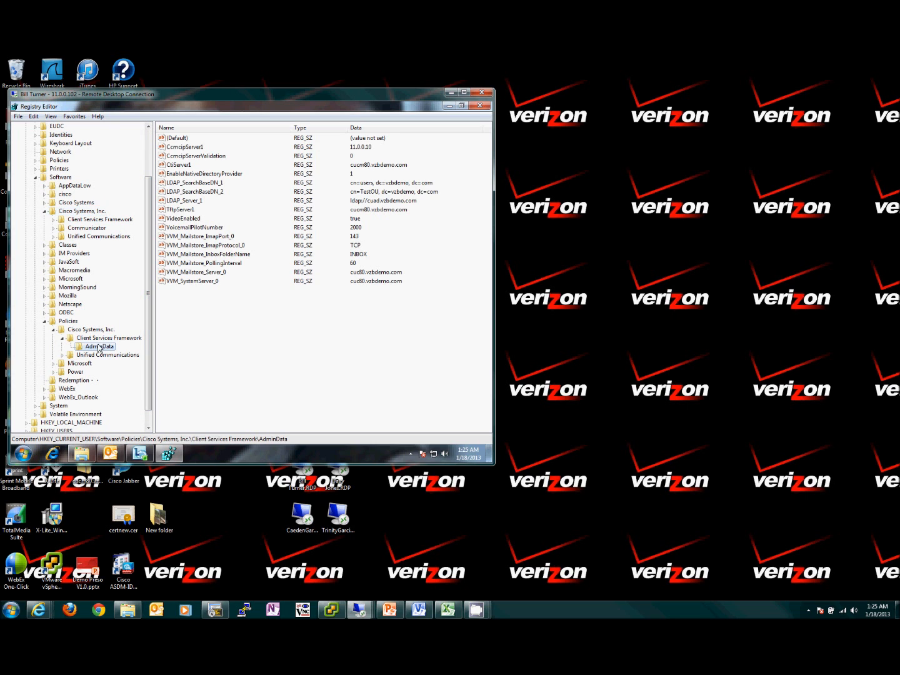